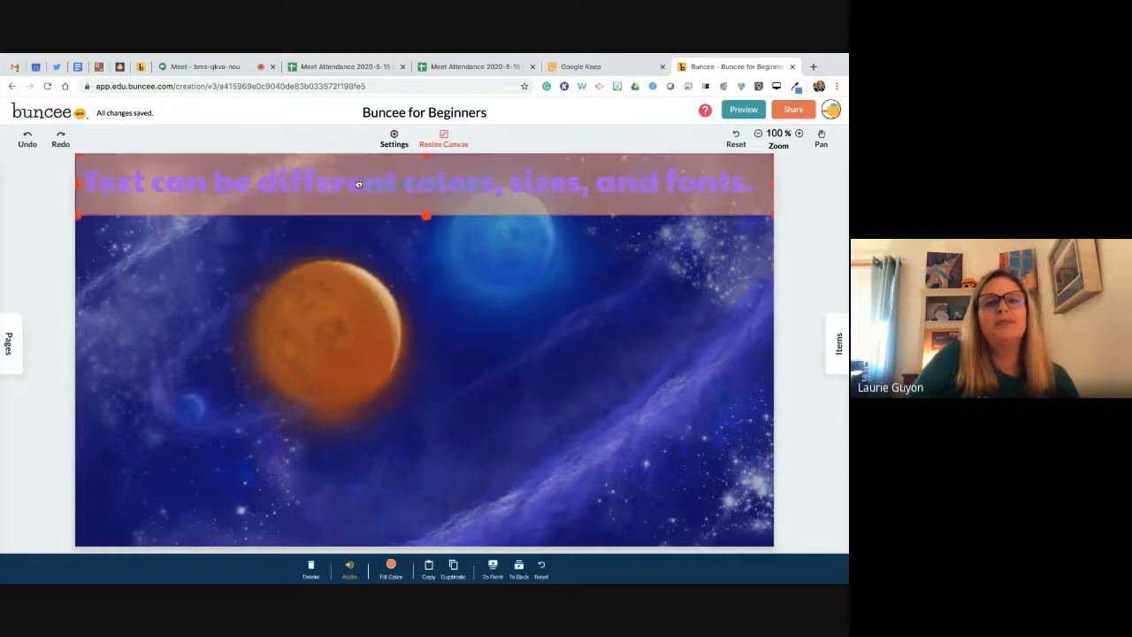
Change the title text's color to the dark purple swatch
left_click(217, 563)
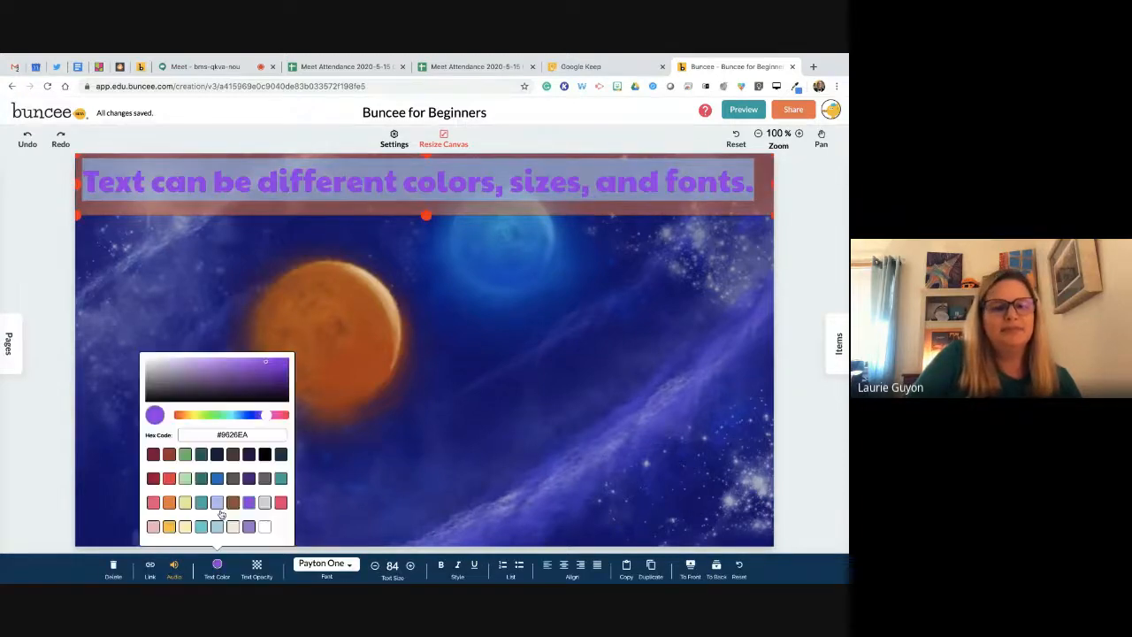
left_click(248, 454)
left_click(385, 398)
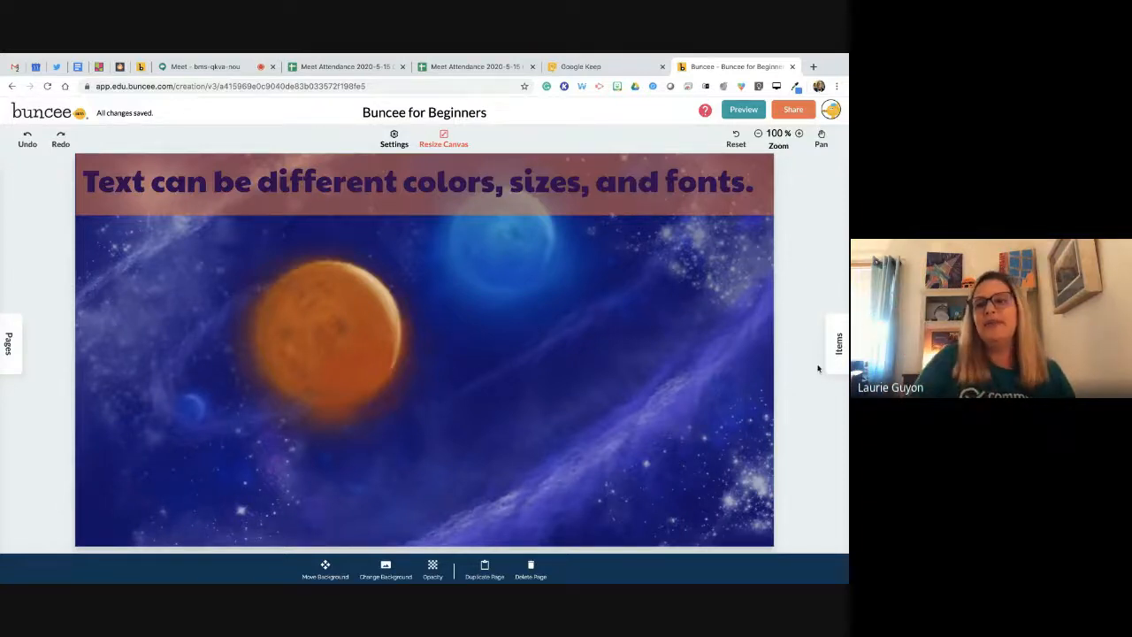
Add a square from the Shapes collection to the page
left_click(839, 341)
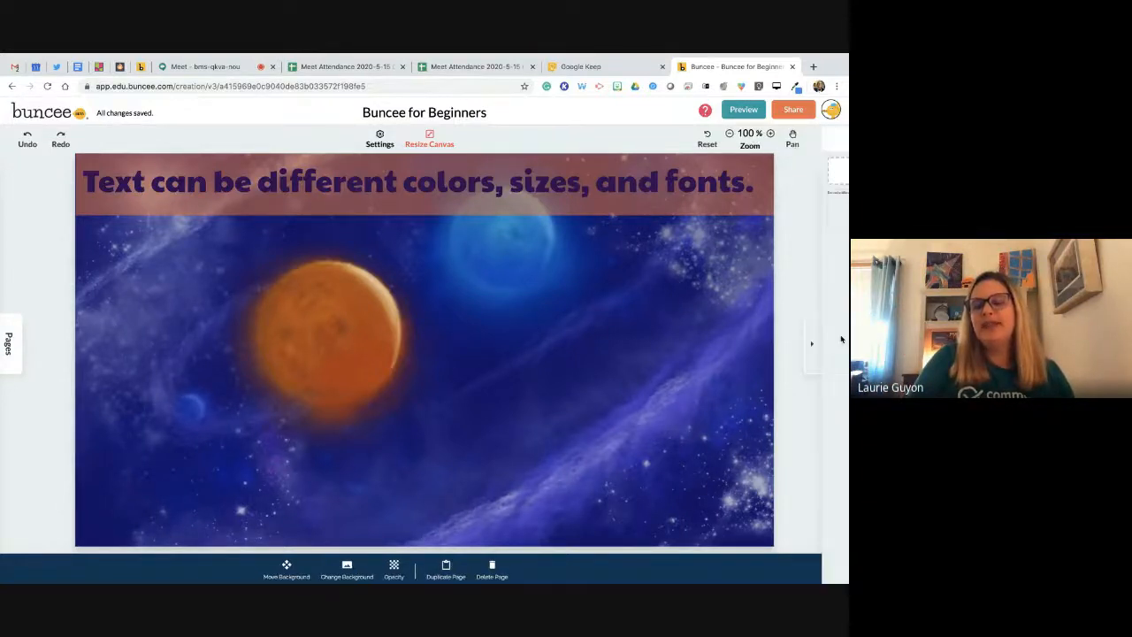
left_click(810, 171)
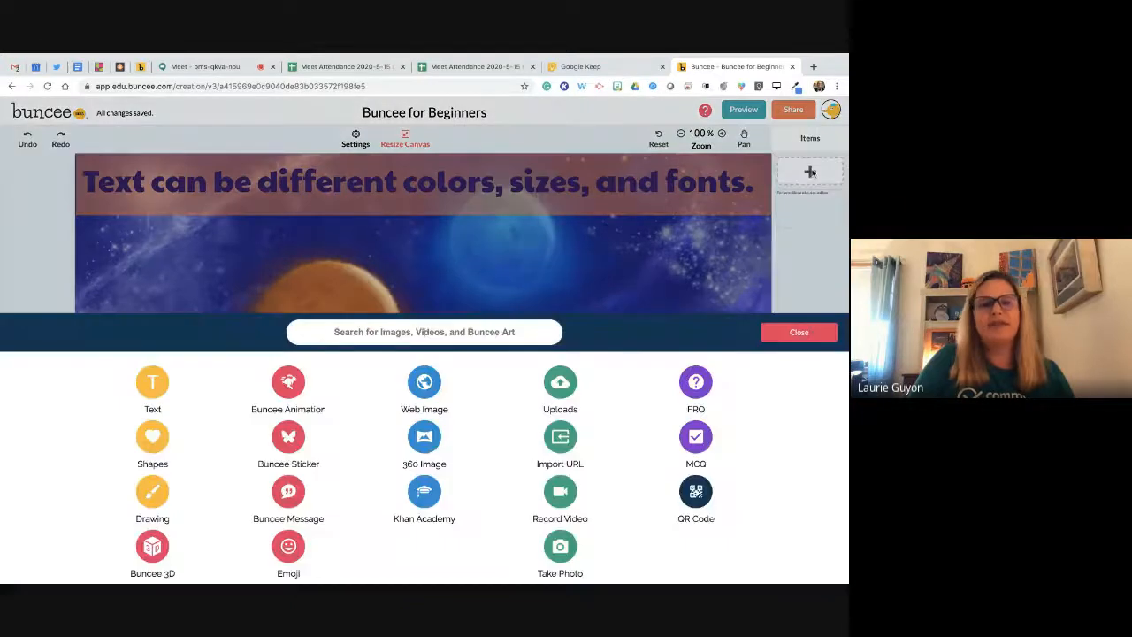
left_click(152, 439)
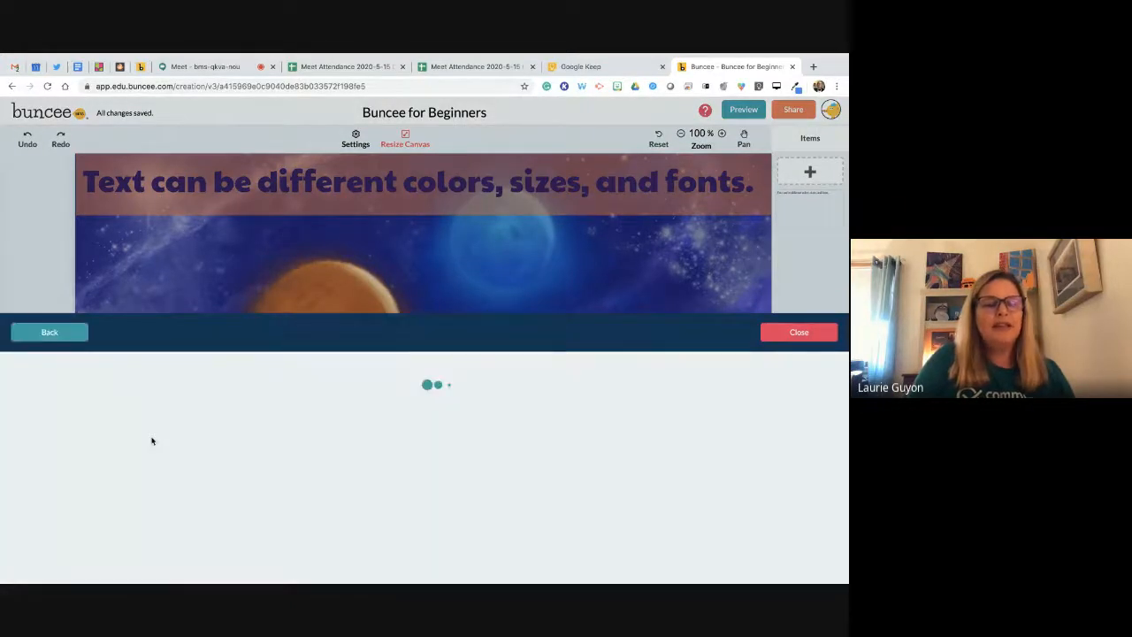
scroll(223, 459, "down", 1)
scroll(224, 459, "down", 3)
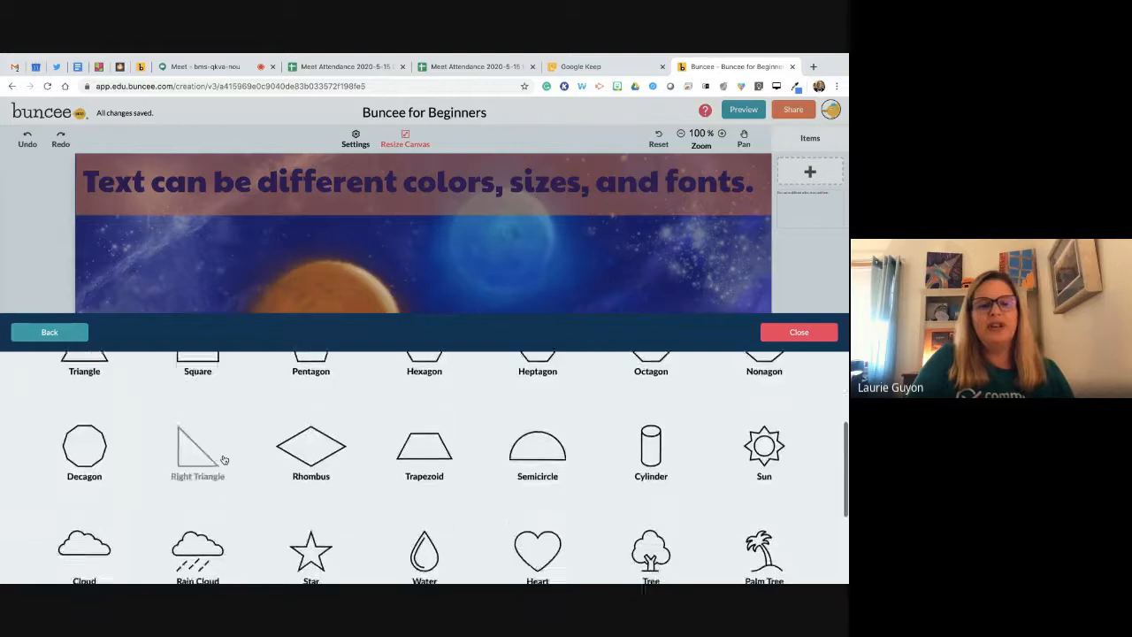
scroll(224, 459, "up", 4)
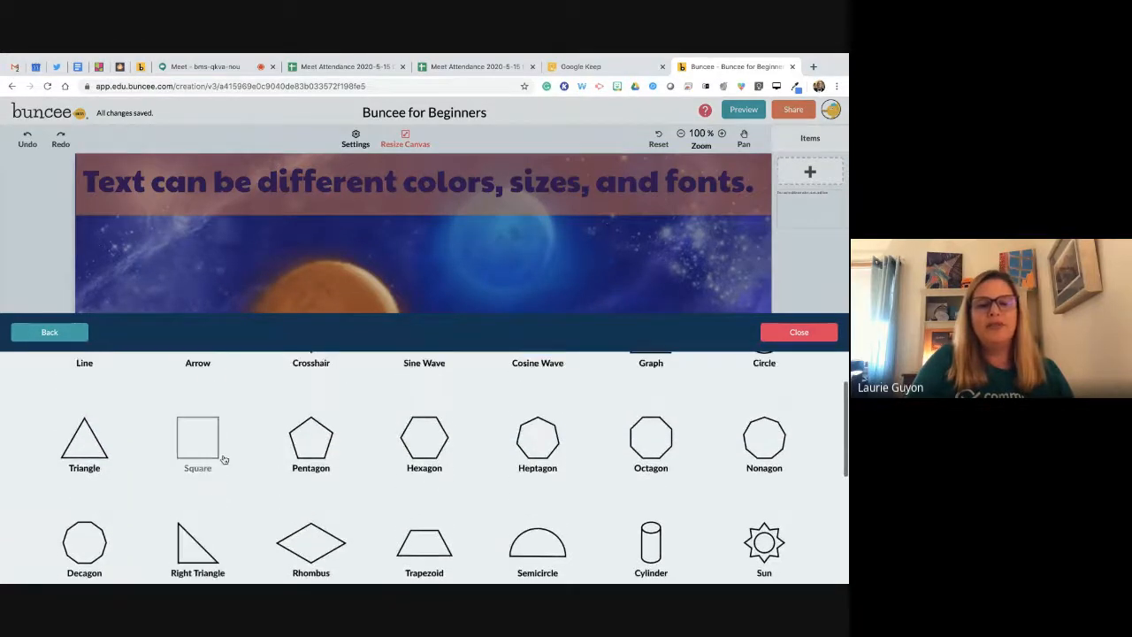
scroll(223, 459, "up", 1)
left_click(222, 459)
left_click(699, 332)
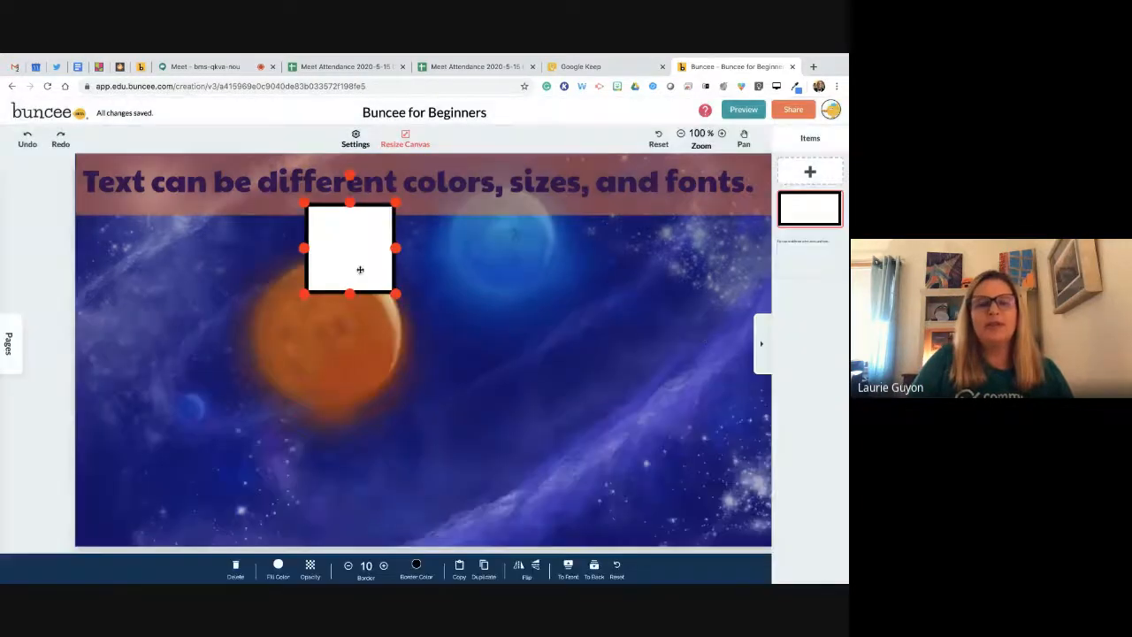
Move the square to the page's left edge below the title and stretch it into a tall rectangle reaching the page bottom
left_click_drag(354, 258, 124, 271)
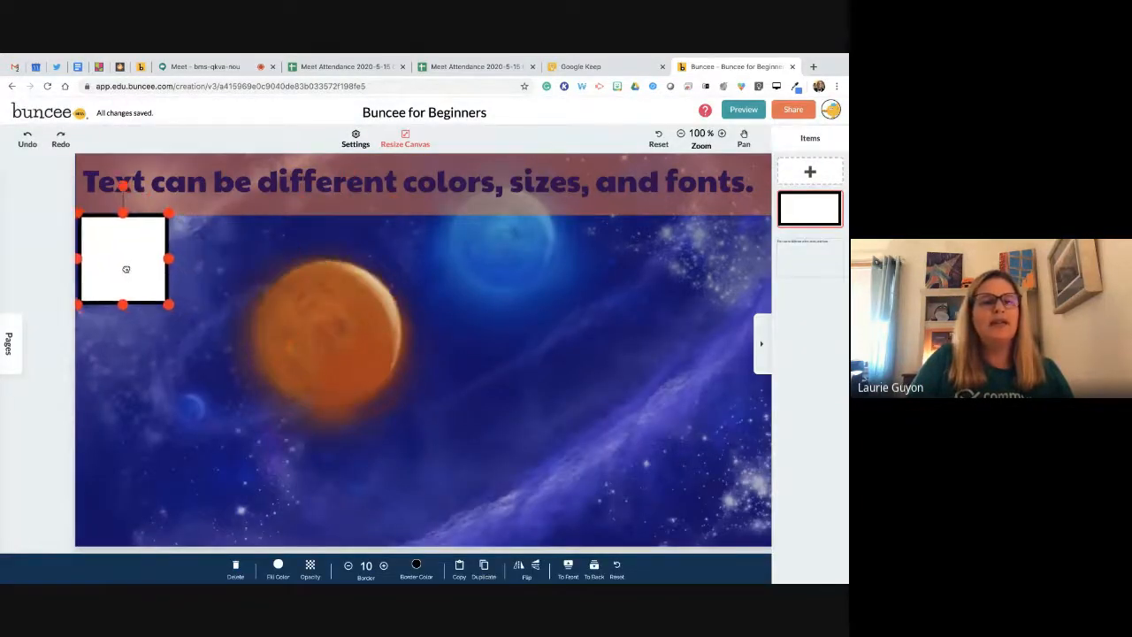
left_click_drag(167, 305, 137, 540)
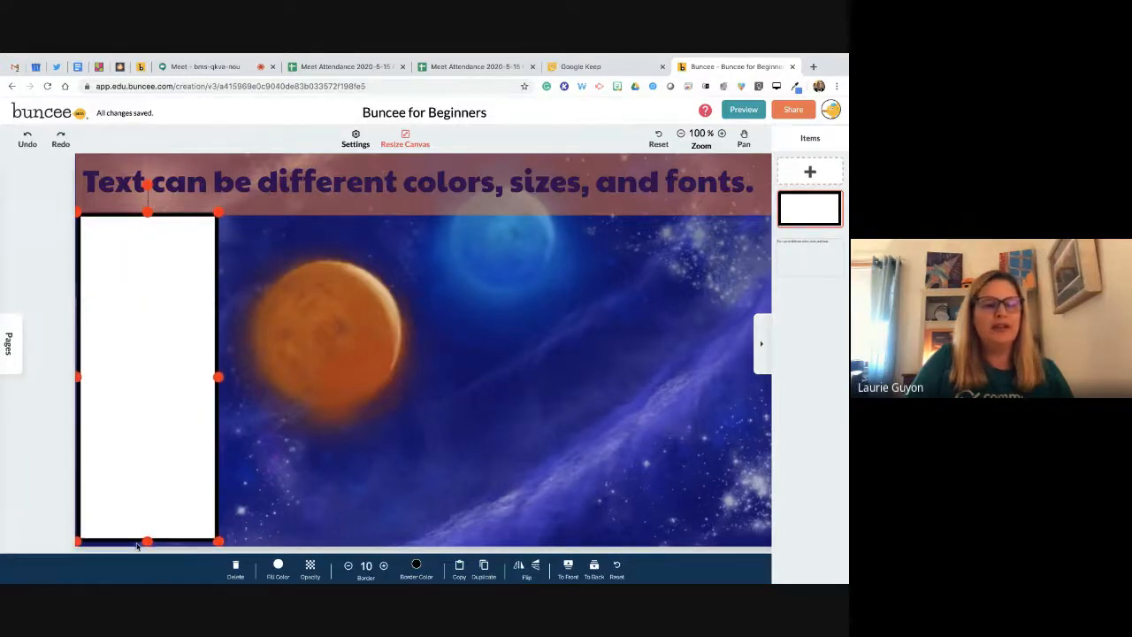
left_click_drag(139, 381, 139, 383)
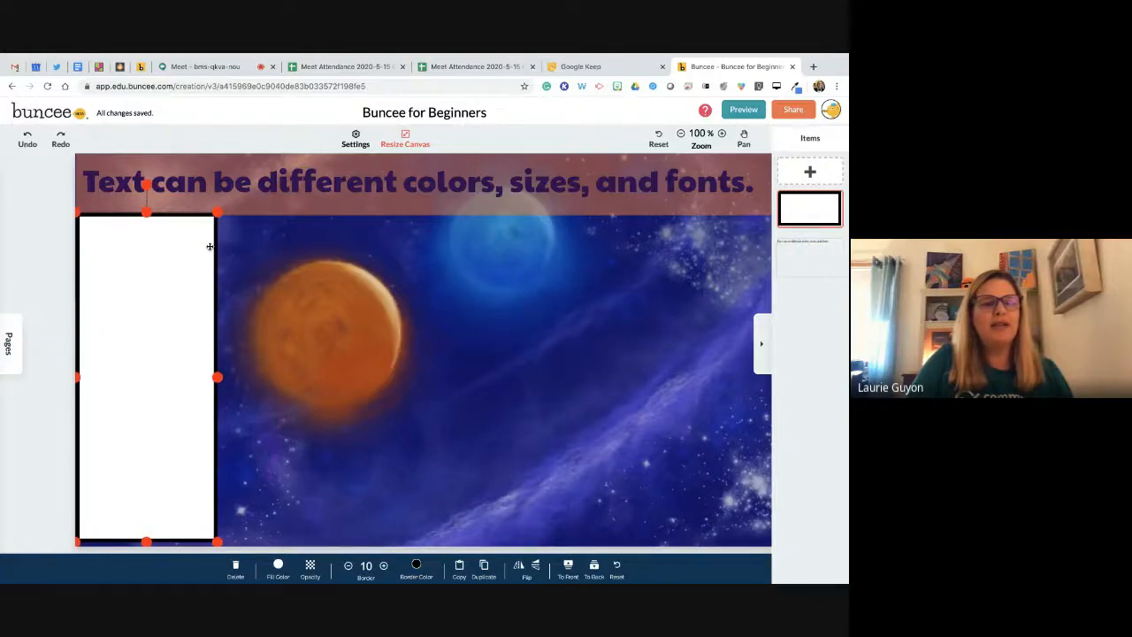
Give the rectangle an orange border (#F37121) and lower its opacity to 60%
left_click(415, 564)
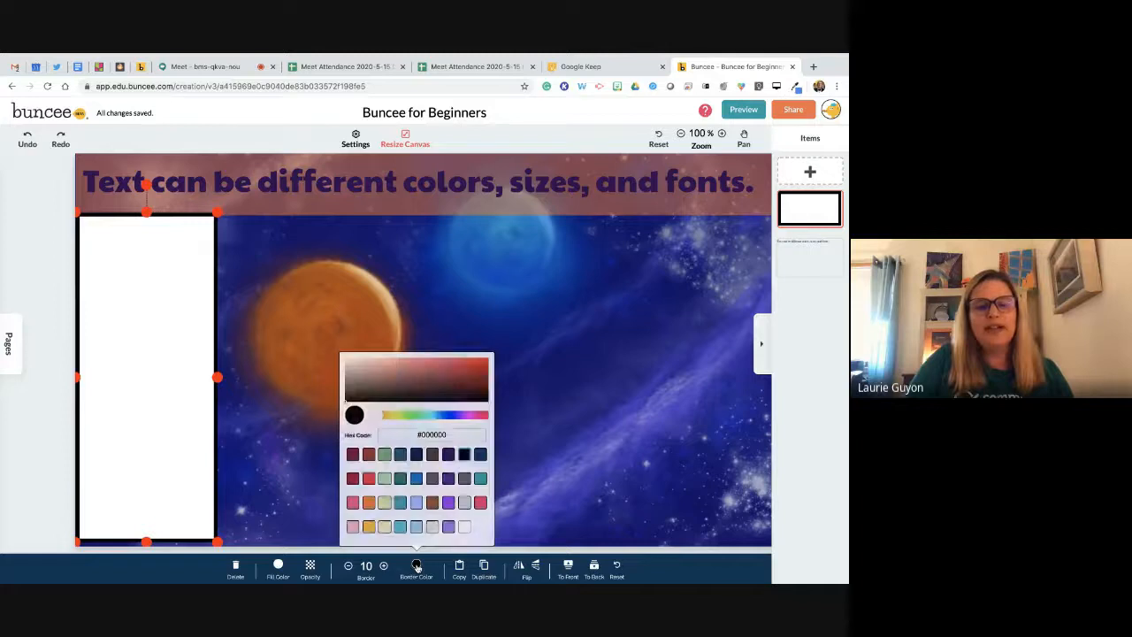
left_click(369, 504)
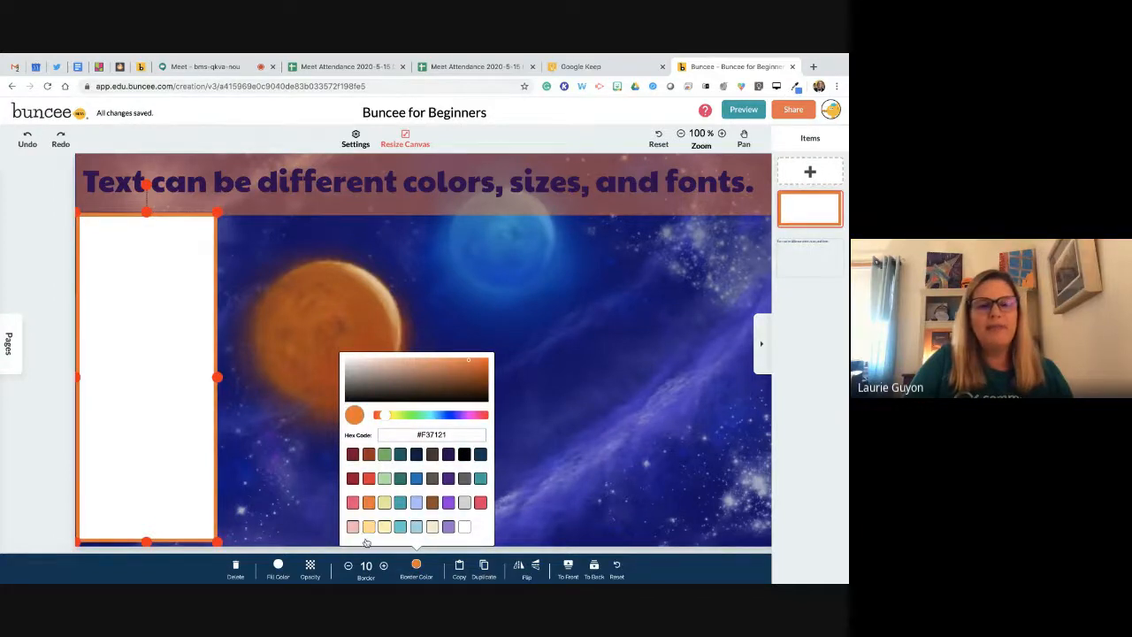
left_click(311, 568)
left_click_drag(345, 541, 317, 539)
left_click(396, 488)
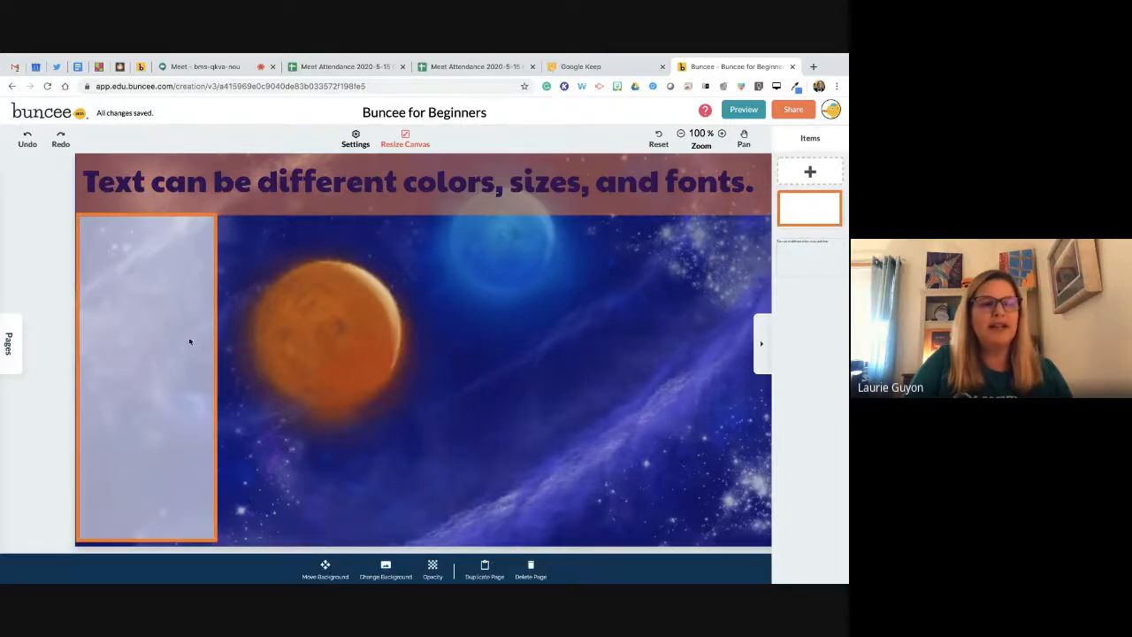
Extend the tall rectangle up to the page's top edge and send it behind the title text
mouse_move(174, 328)
left_mouse_down()
mouse_move(194, 336)
mouse_move(175, 333)
left_mouse_up()
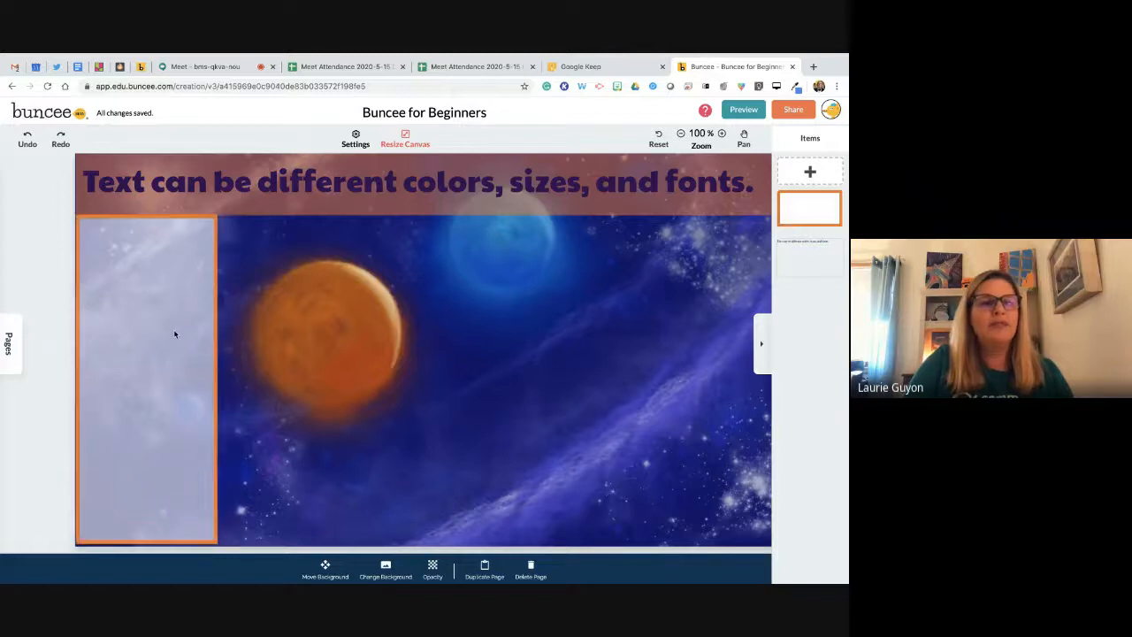
left_click(175, 333)
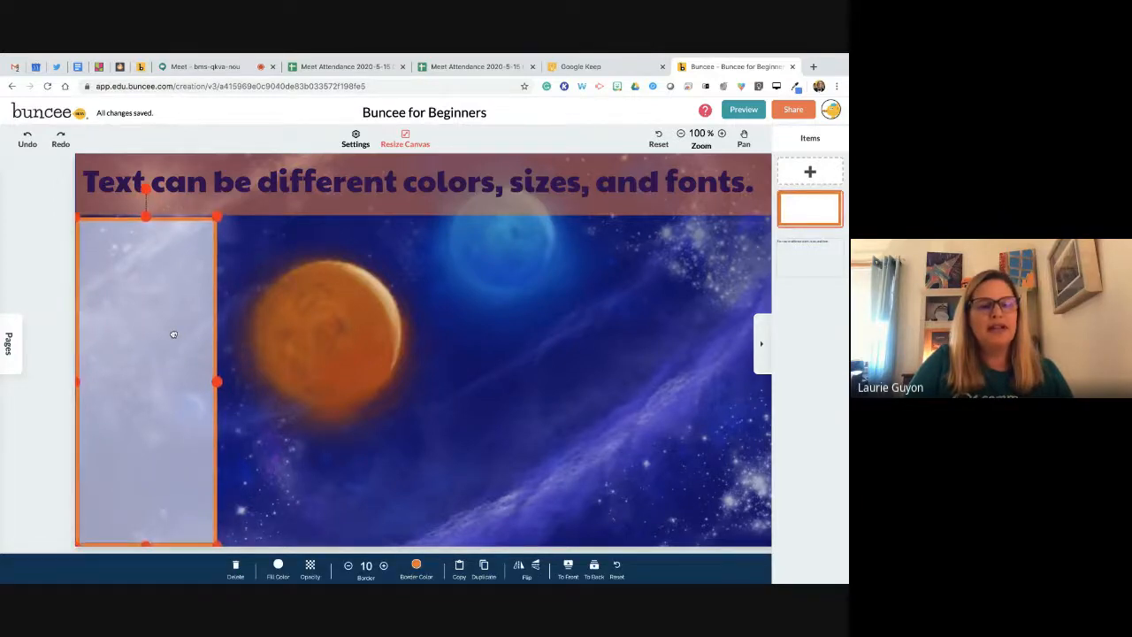
left_click_drag(146, 217, 156, 154)
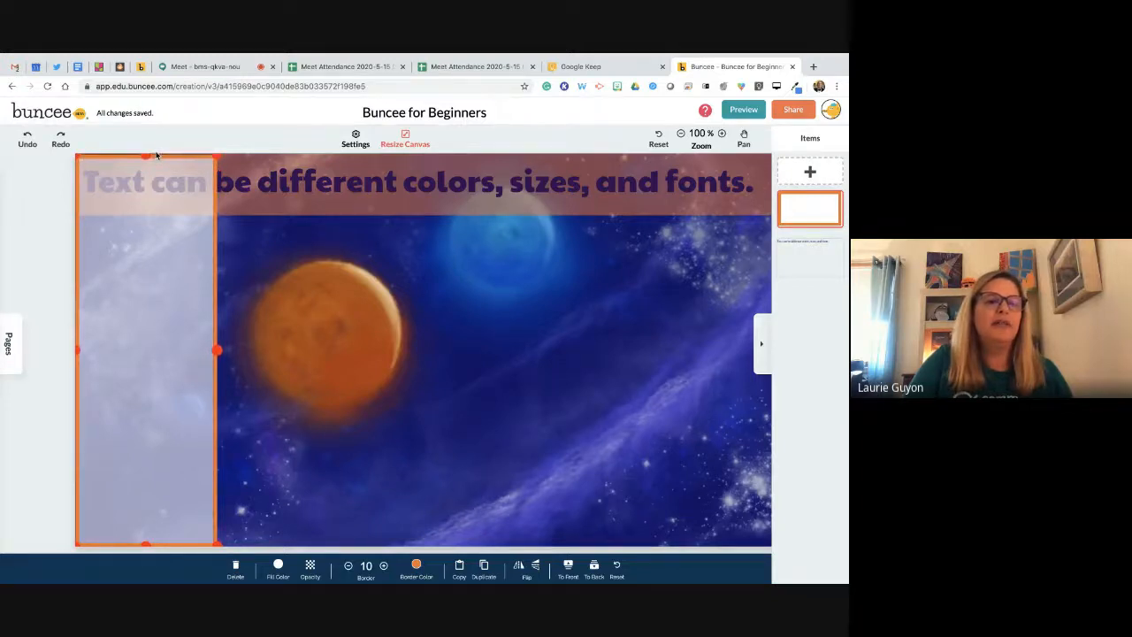
left_click(156, 153)
left_click(166, 321)
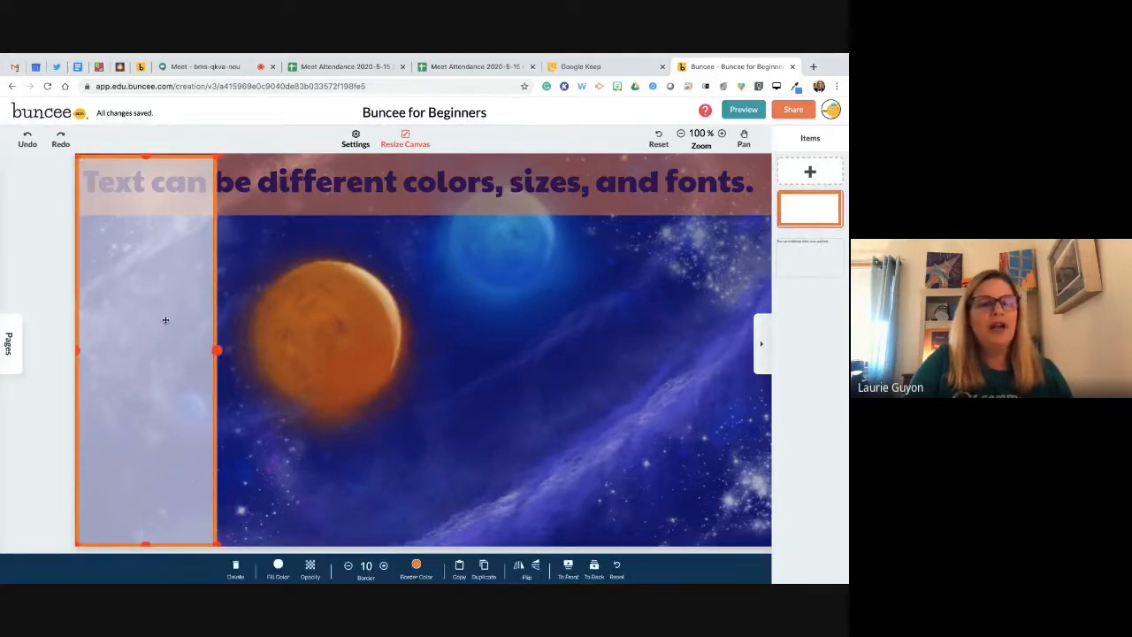
left_click(586, 568)
left_click(583, 482)
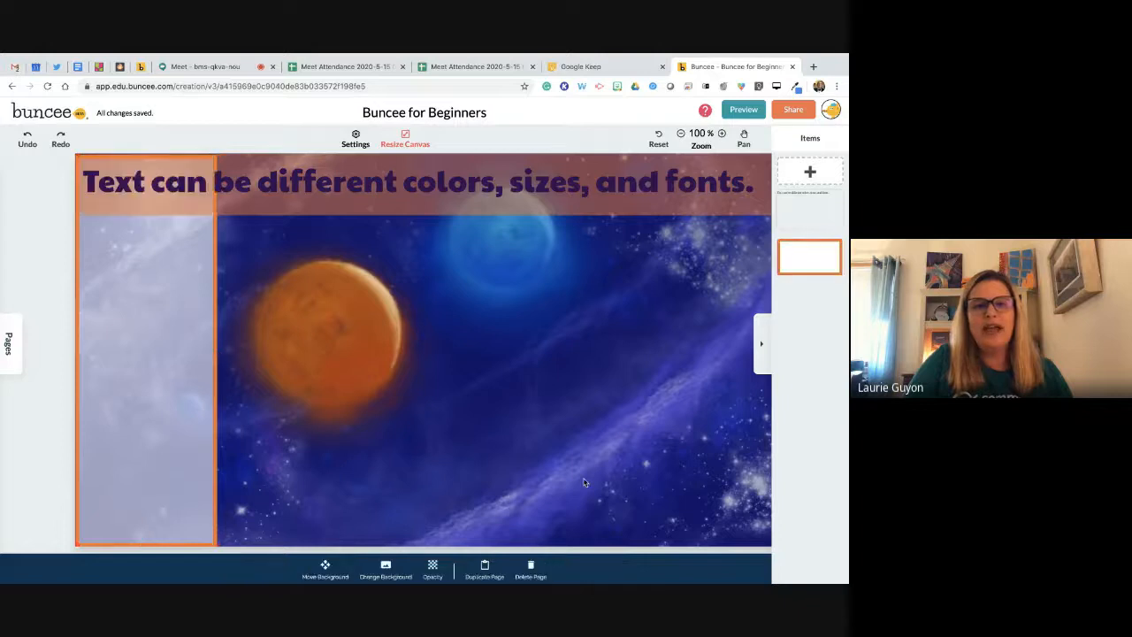
Shrink the tall rectangle to a small, nearly square box and place it in the page's lower-left corner
left_click(146, 374)
left_click_drag(146, 374, 226, 382)
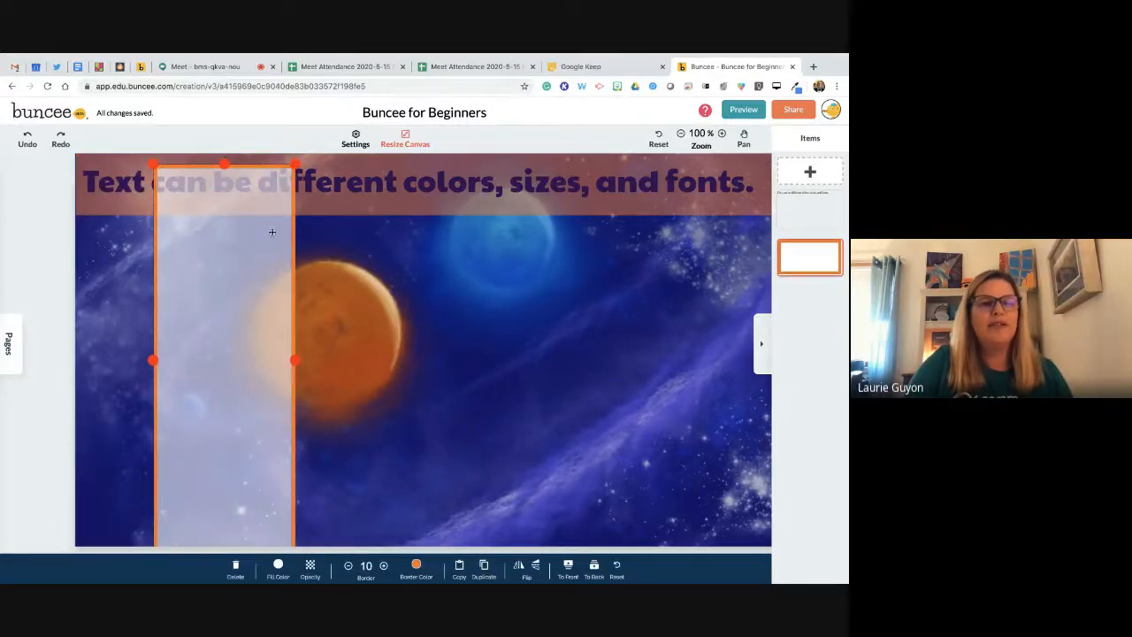
left_click_drag(225, 165, 224, 331)
left_click_drag(222, 393, 152, 283)
left_click_drag(155, 446, 171, 344)
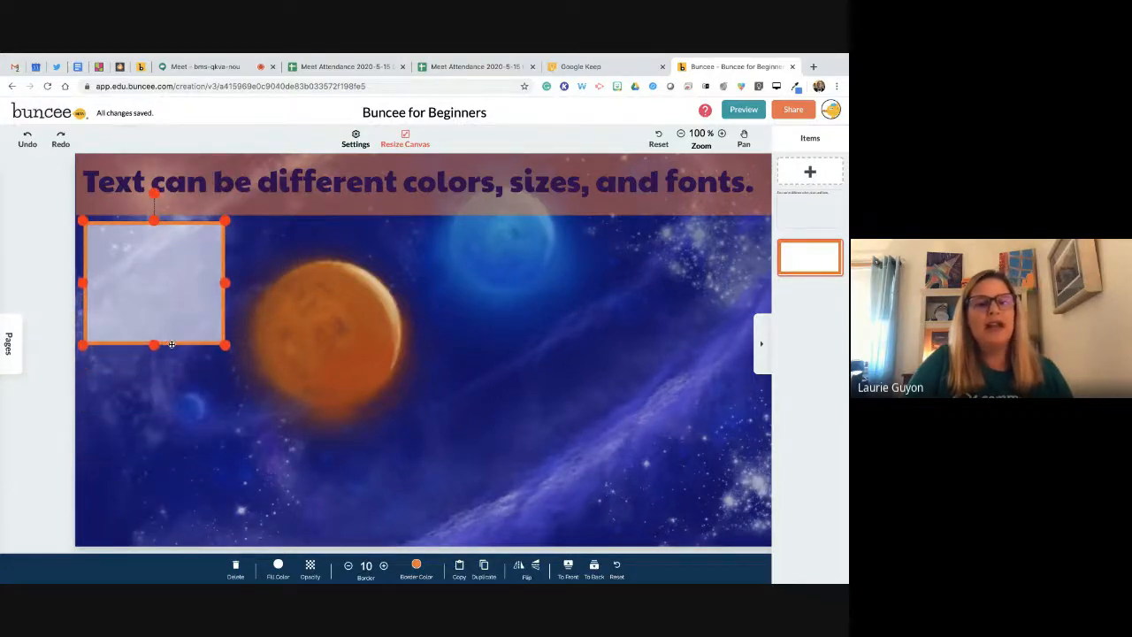
left_click_drag(151, 295, 152, 304)
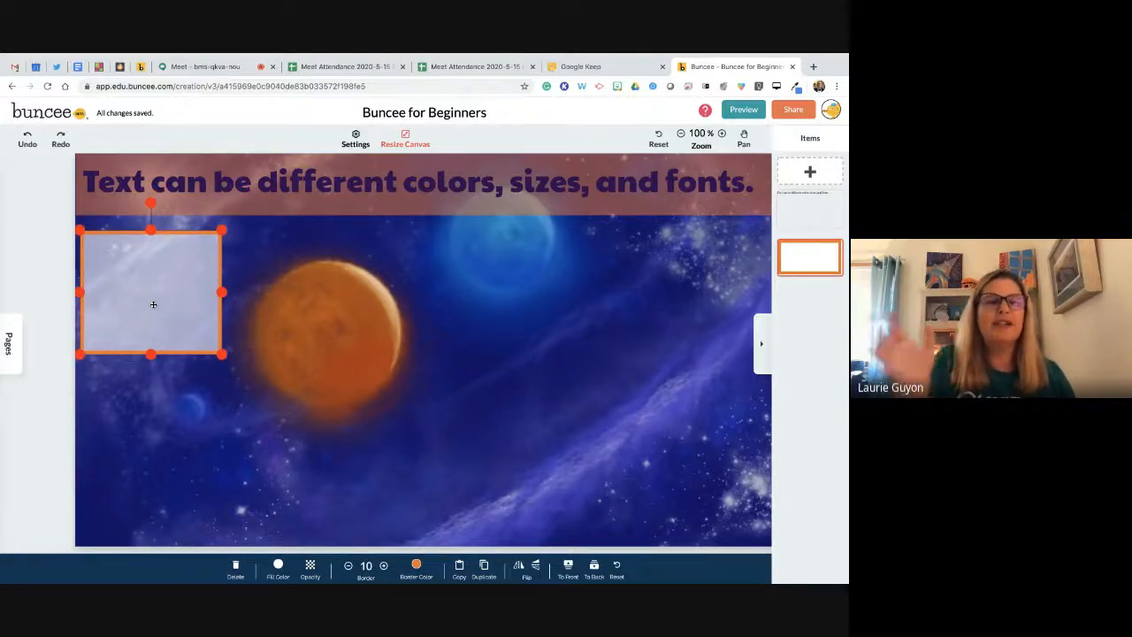
left_click_drag(152, 307, 173, 465)
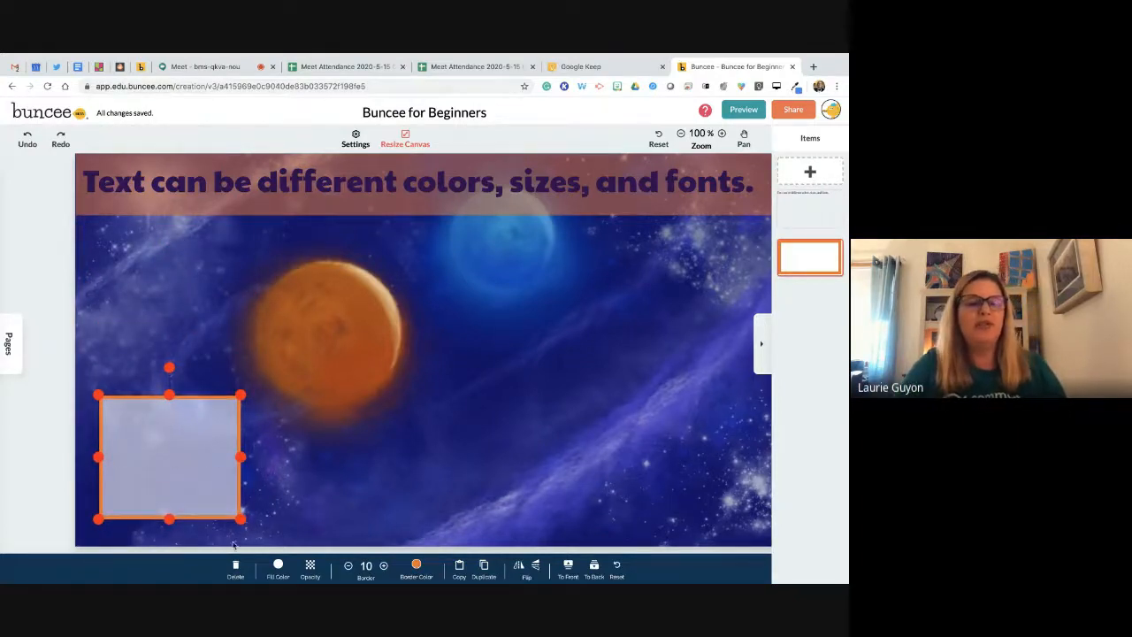
Fill the orange-bordered box with dark purple (#320852)
left_click(277, 566)
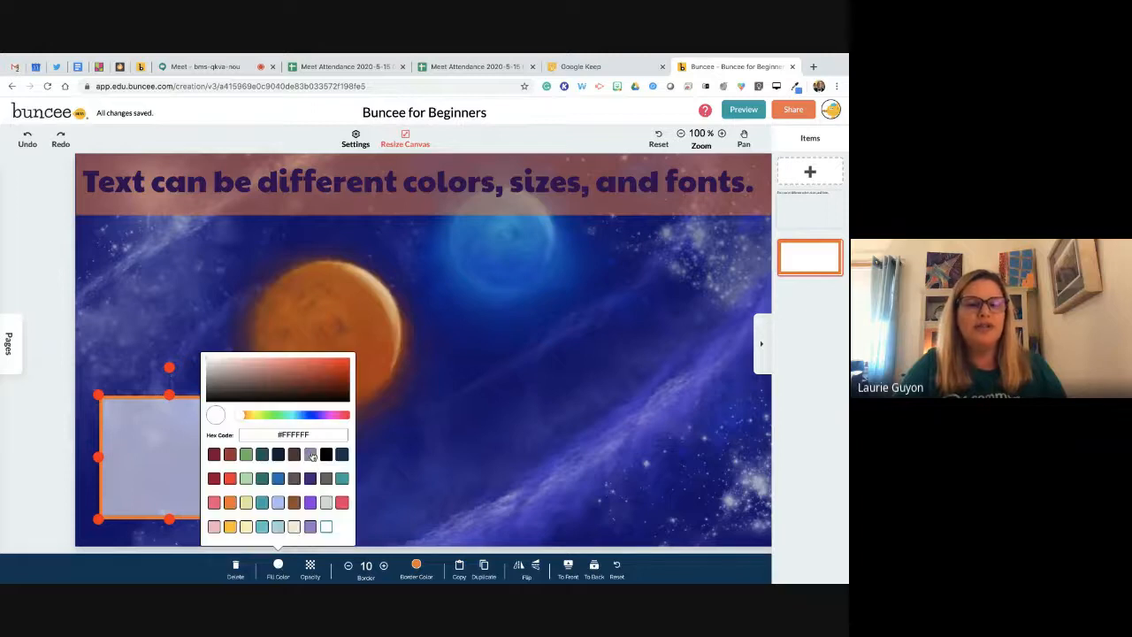
left_click(324, 455)
left_click(398, 461)
left_click(181, 460)
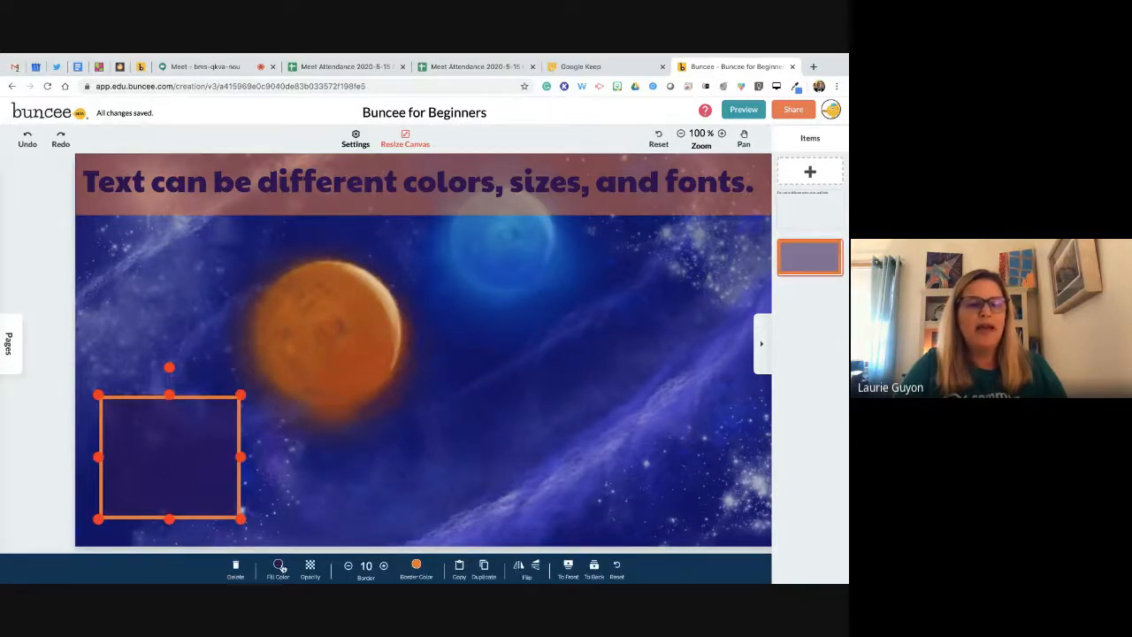
left_click(279, 566)
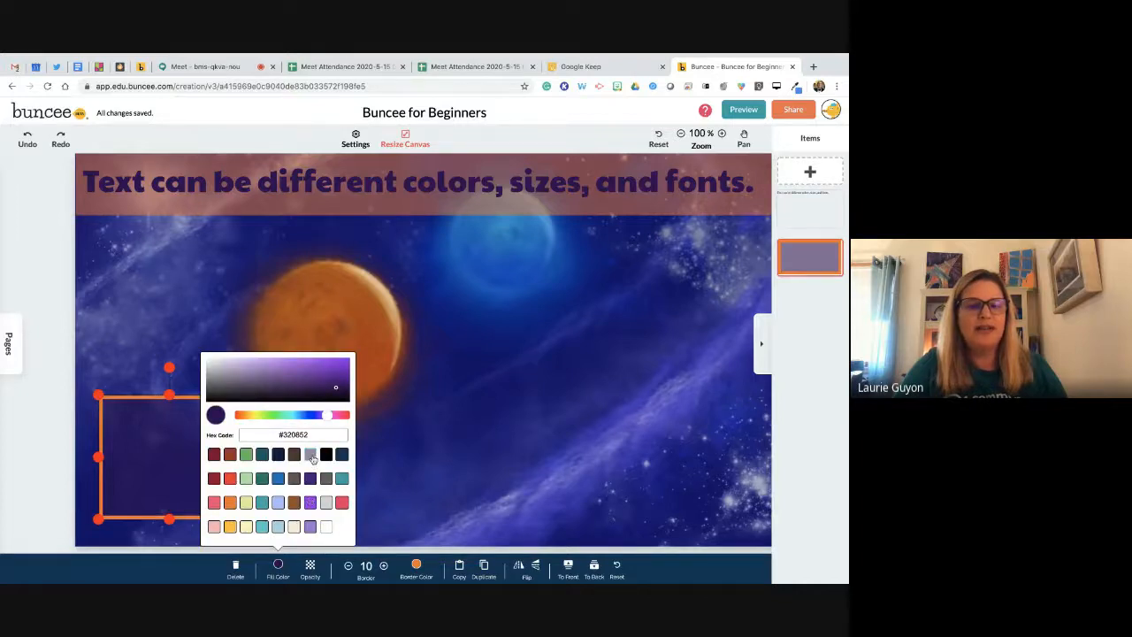
left_click(378, 449)
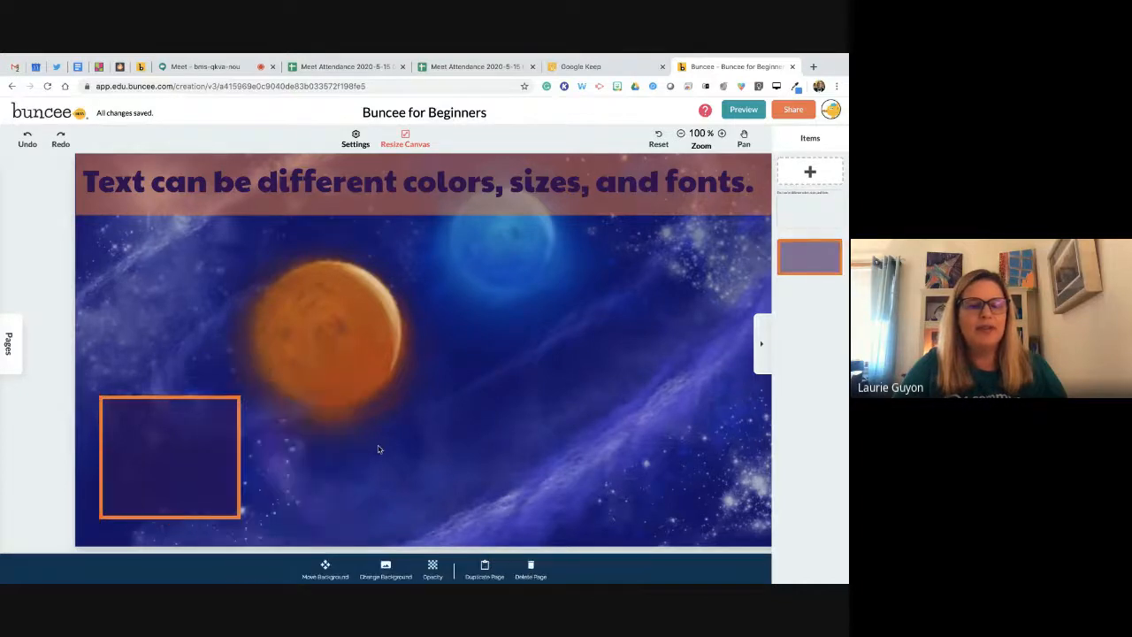
Set the purple box's opacity to 40%
left_click(208, 451)
left_click(309, 571)
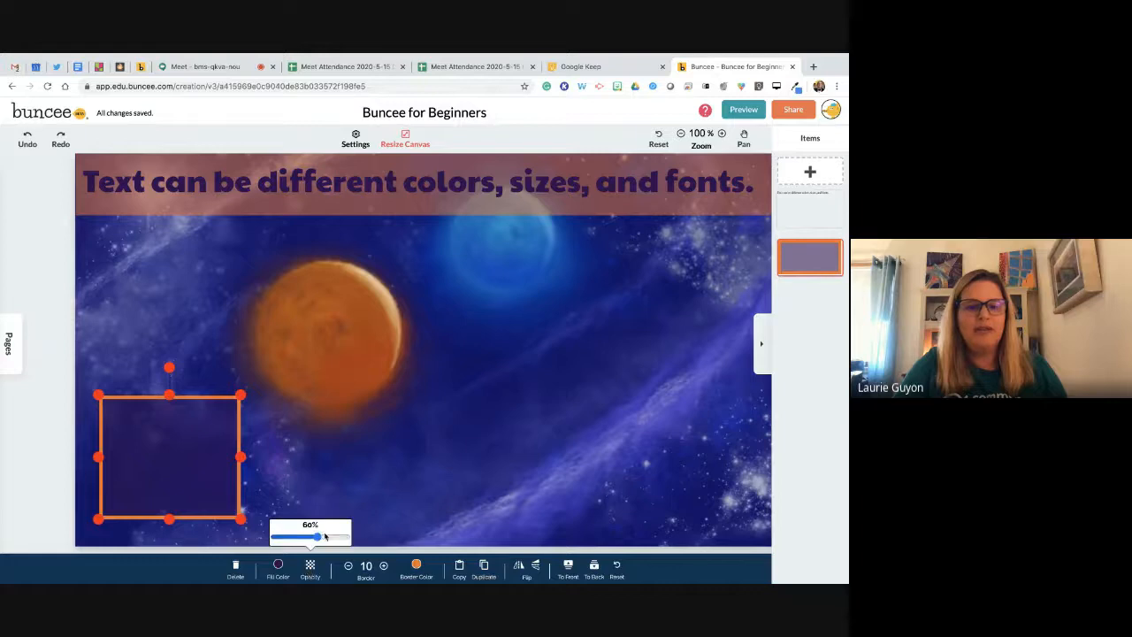
left_click_drag(322, 538, 303, 538)
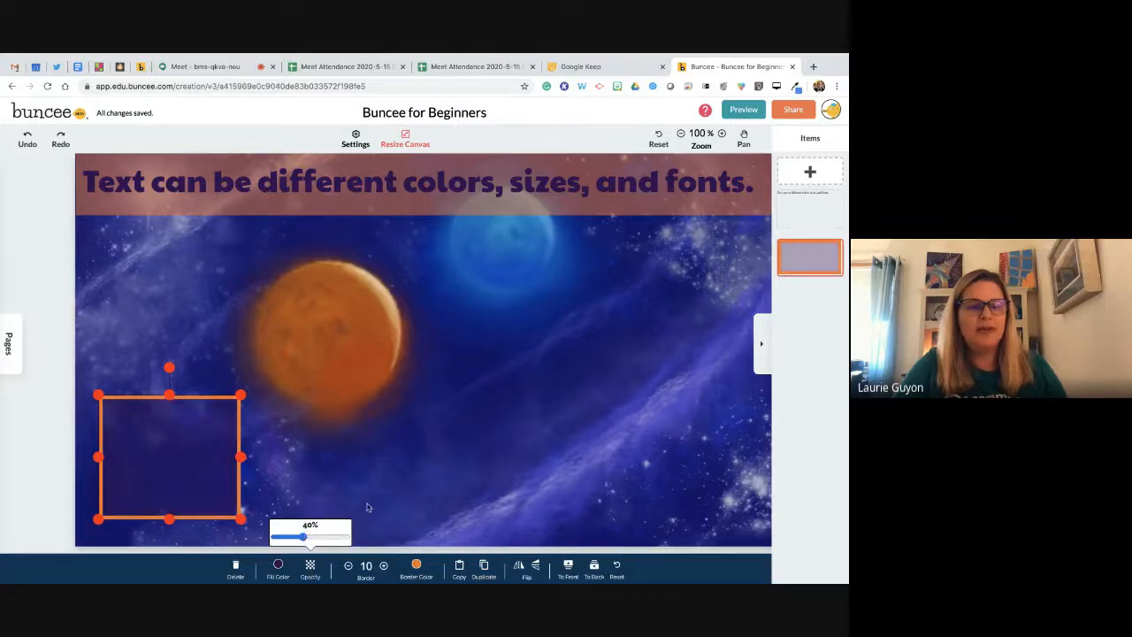
left_click(416, 485)
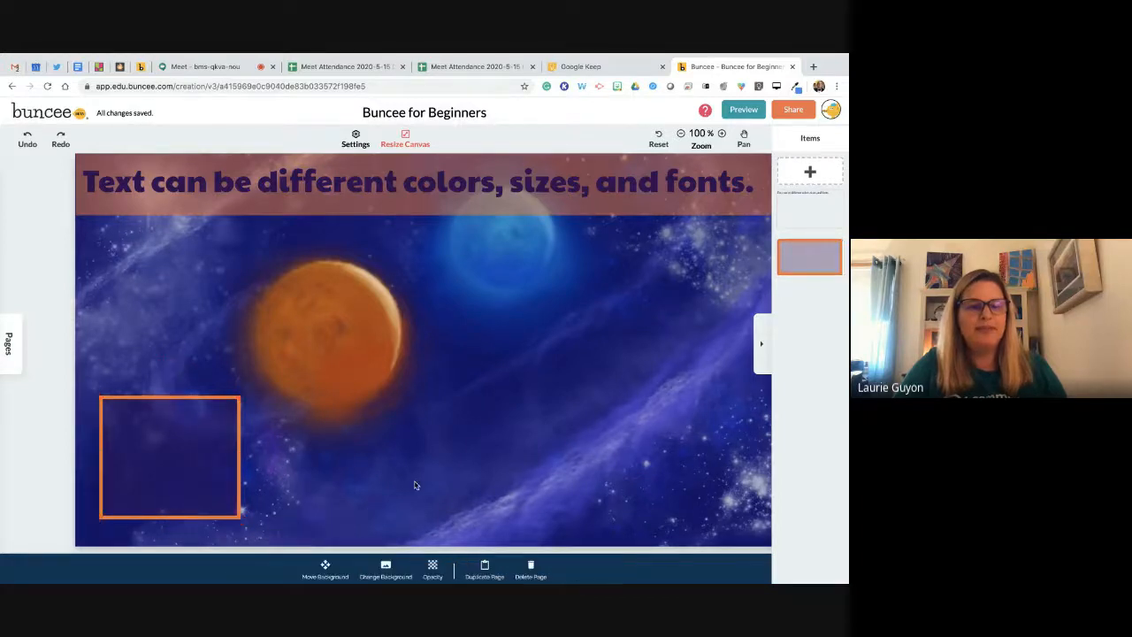
Add a freehand drawing with a pale yellow brush of size 14 and draw a triangle inside the orange-bordered box
left_click(811, 173)
left_click(146, 494)
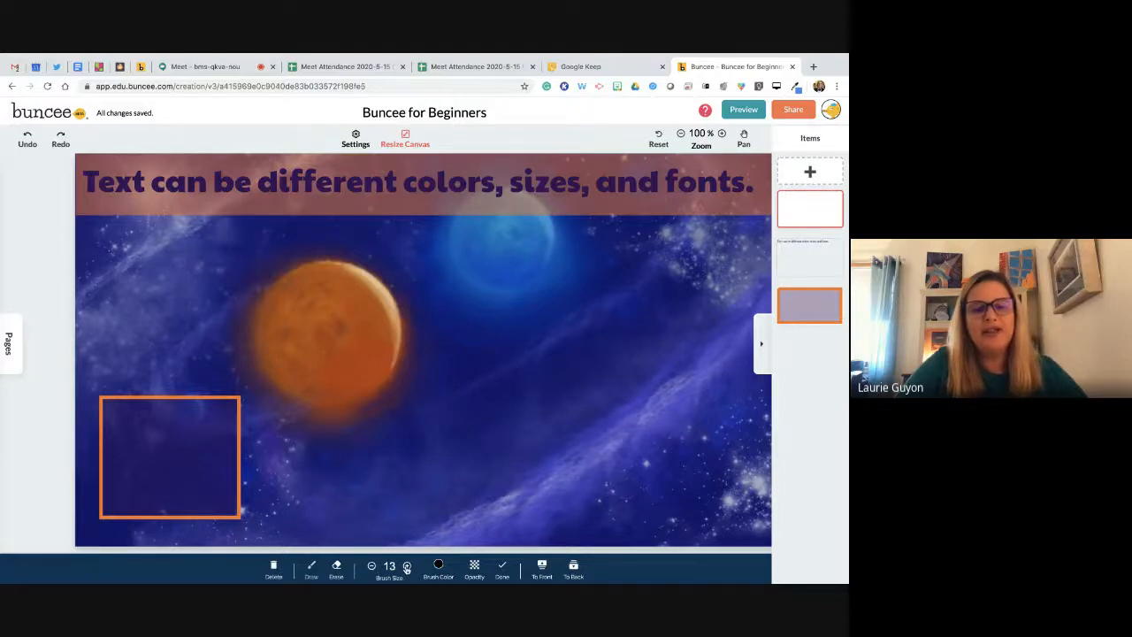
left_click(439, 567)
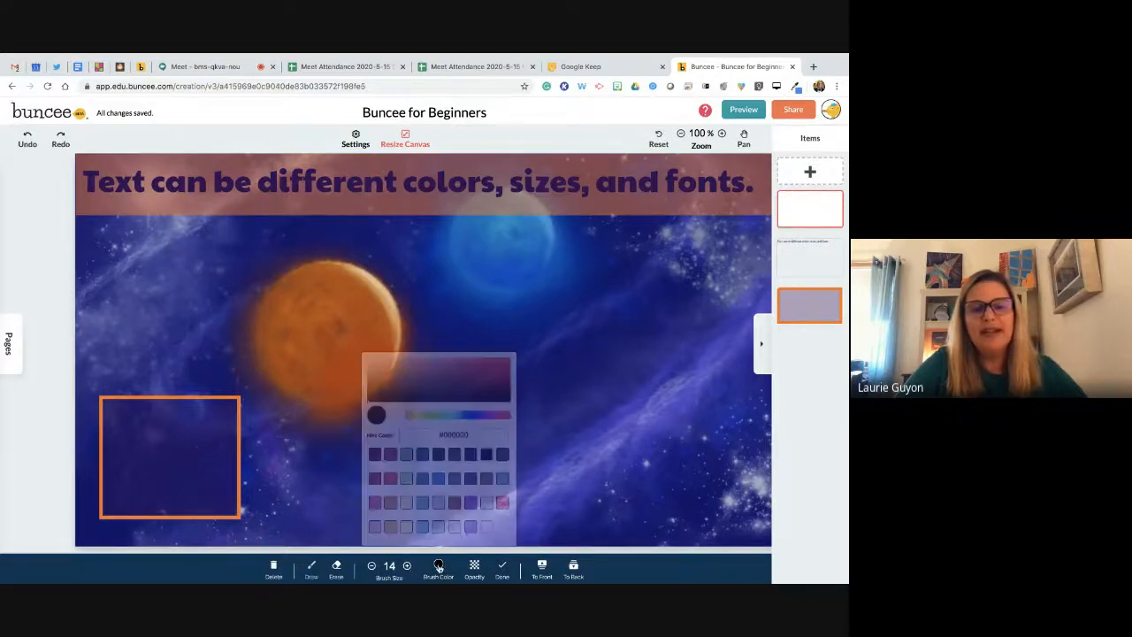
left_click(408, 528)
left_click(474, 568)
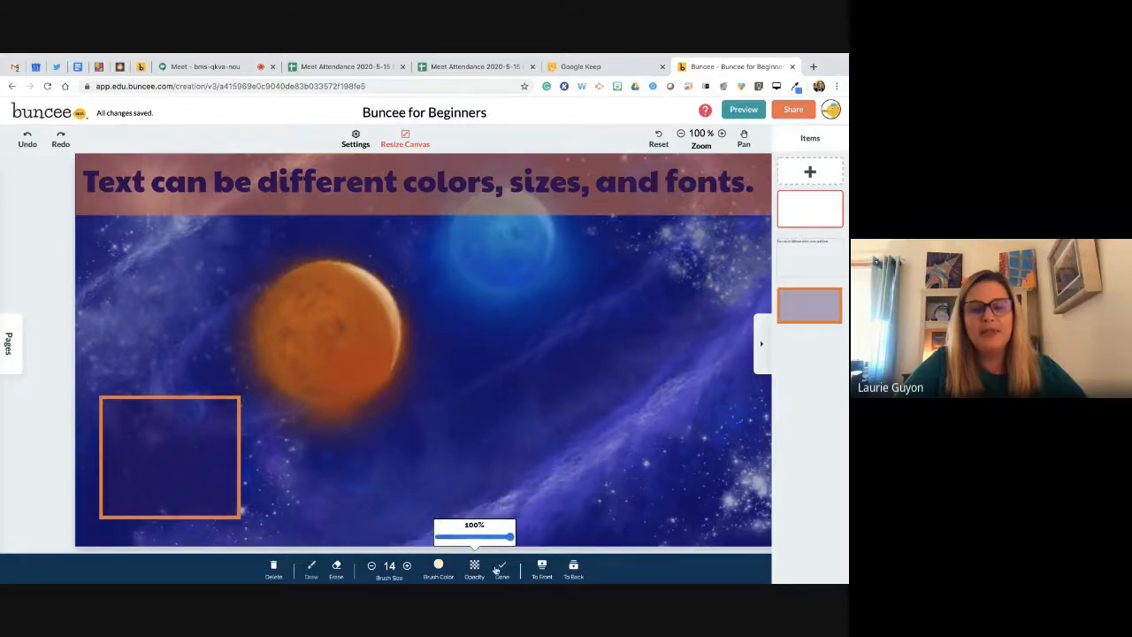
left_click(474, 571)
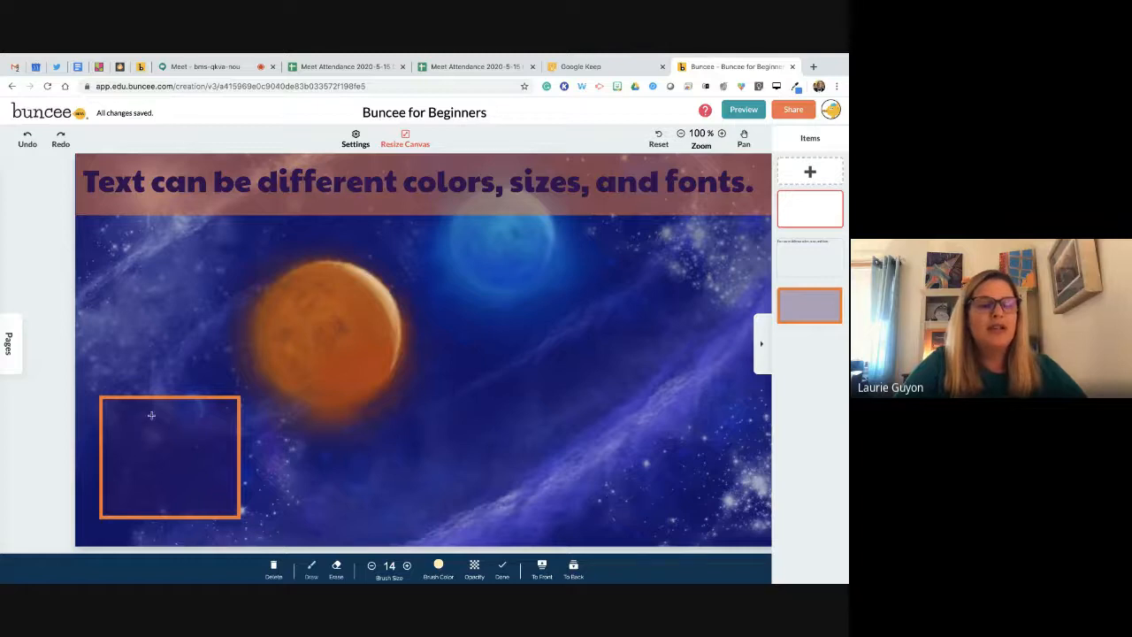
mouse_move(115, 502)
left_mouse_down()
mouse_move(165, 410)
mouse_move(212, 499)
mouse_move(115, 505)
left_mouse_up()
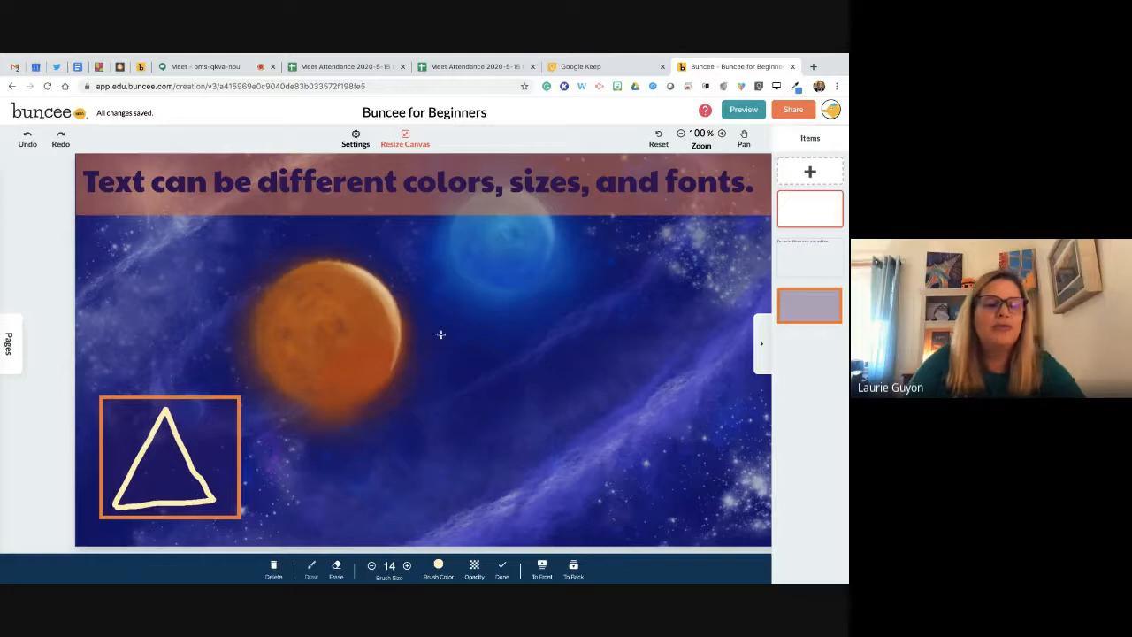
Try a winding freehand stroke across the middle of the page, undo it, and finish the drawing
mouse_move(433, 327)
left_mouse_down()
mouse_move(526, 310)
mouse_move(621, 351)
mouse_move(655, 390)
mouse_move(410, 418)
mouse_move(307, 384)
mouse_move(428, 486)
mouse_move(501, 480)
left_mouse_up()
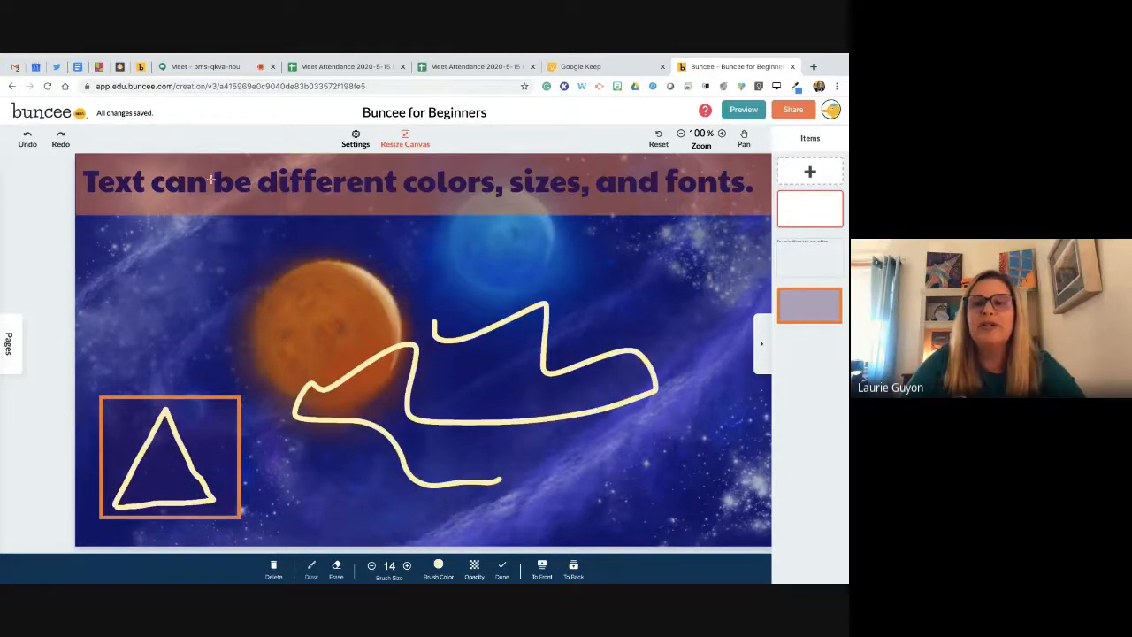
left_click(27, 137)
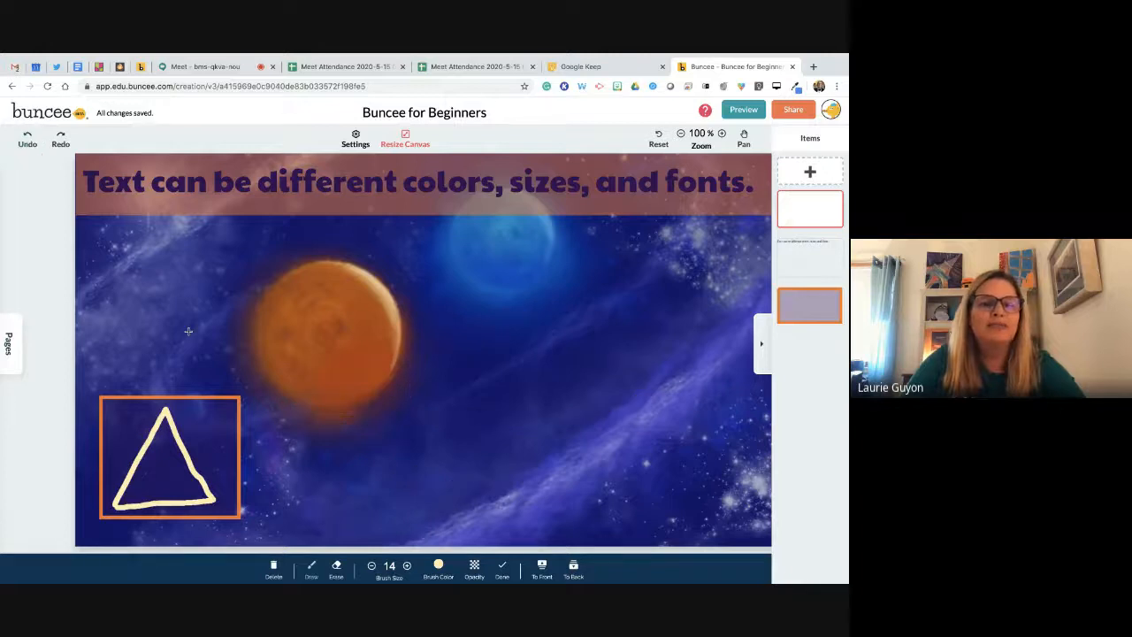
left_click(501, 568)
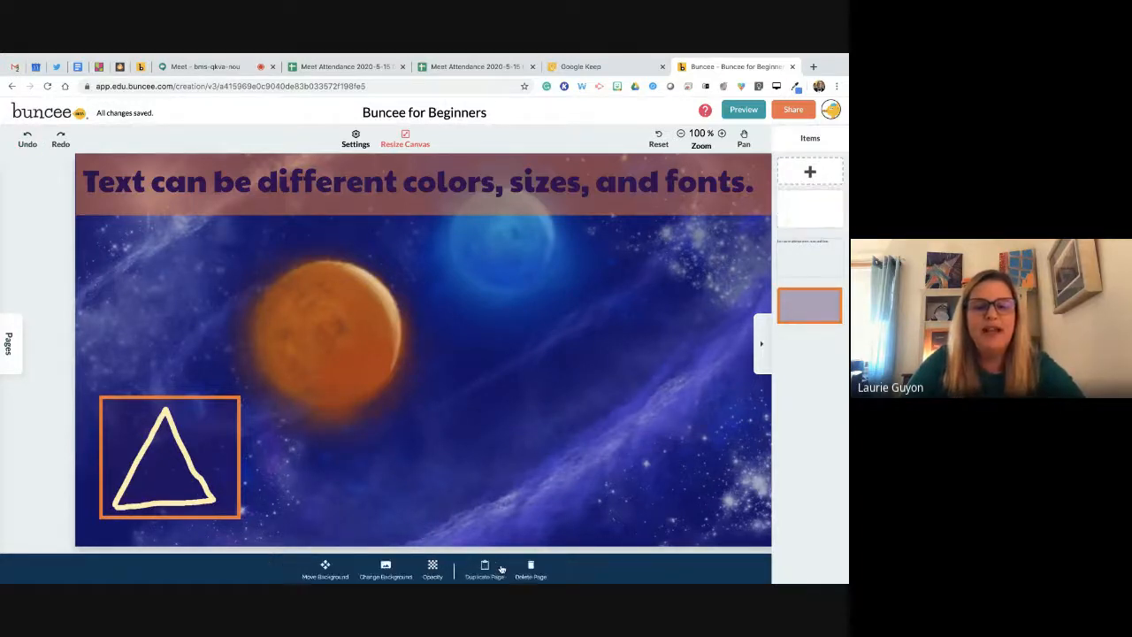
Nudge the orange-bordered box slightly down and to the left around the triangle
left_click(190, 460)
mouse_move(191, 460)
left_mouse_down()
mouse_move(290, 416)
mouse_move(172, 457)
left_mouse_up()
left_click(174, 451)
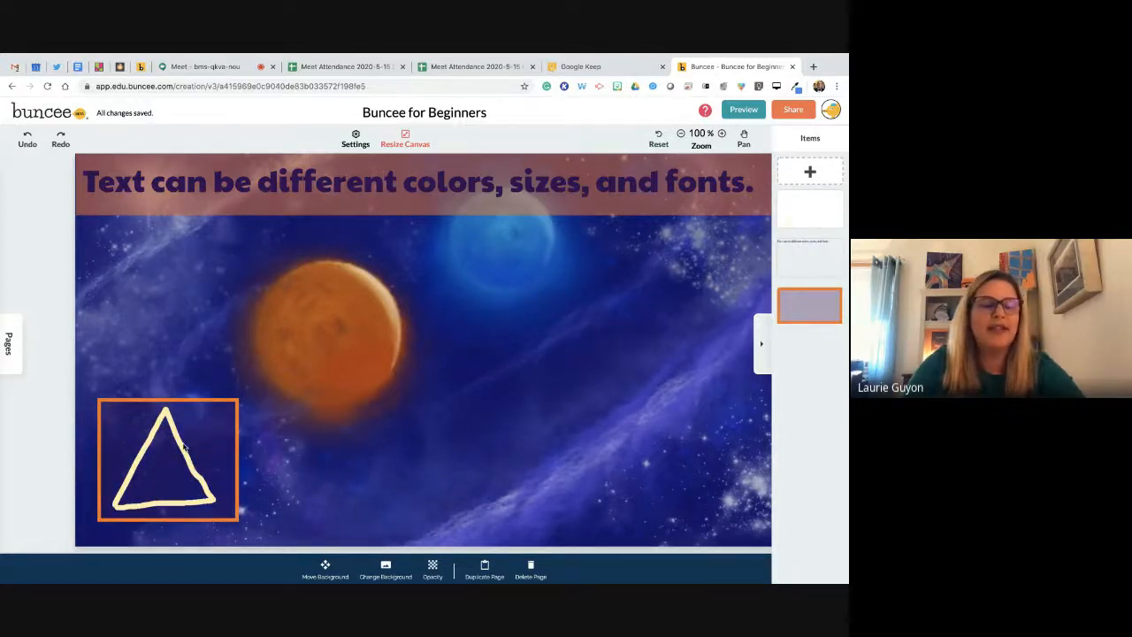
Browse the Newly Added, Recently Used and Trending objects in the Buncee 3D library
left_click(813, 177)
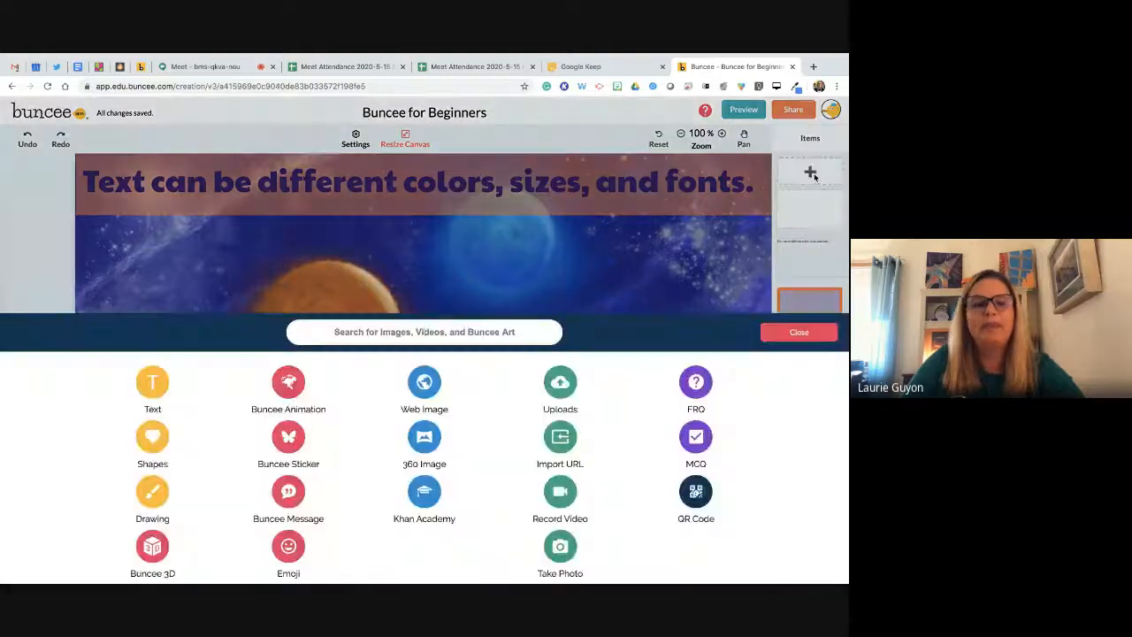
left_click(151, 550)
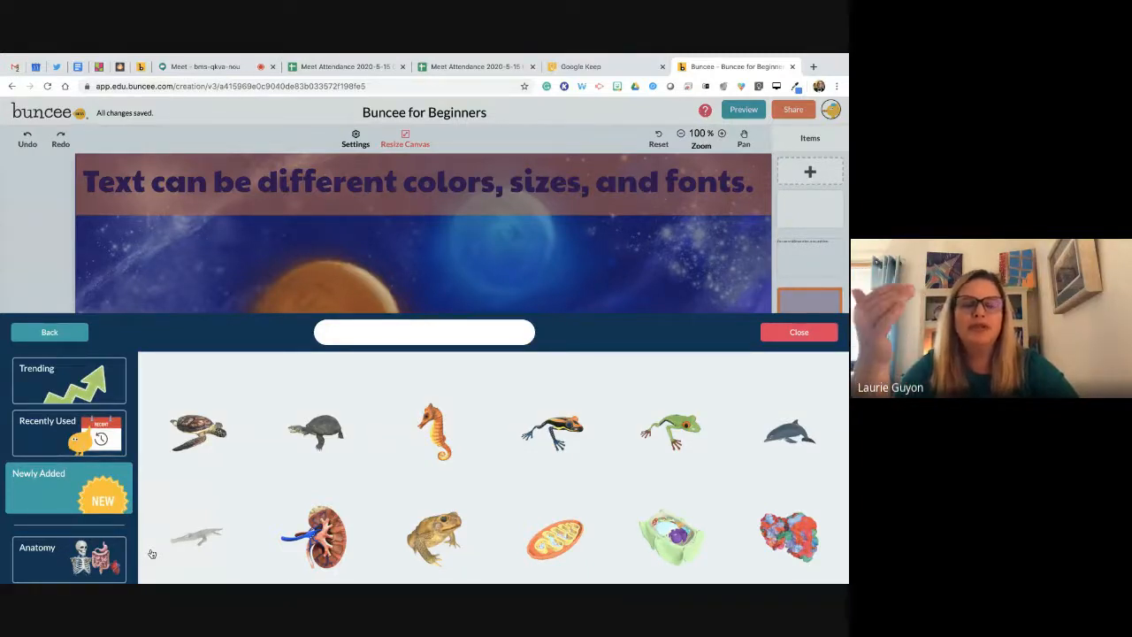
mouse_move(221, 581)
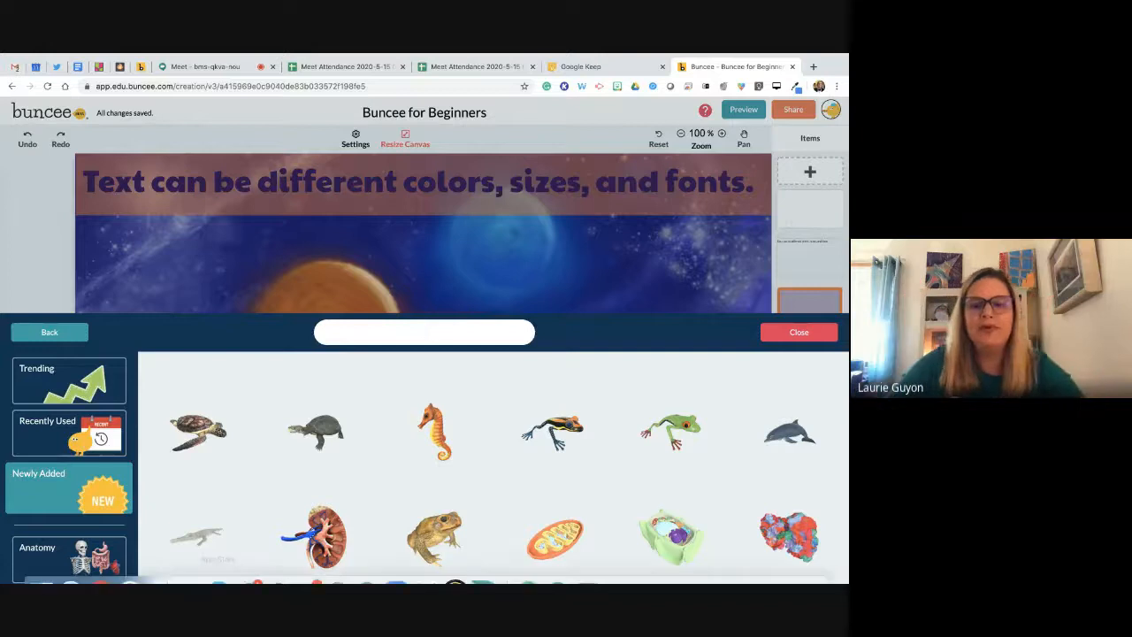
scroll(69, 467, "down", 1)
left_click(70, 467)
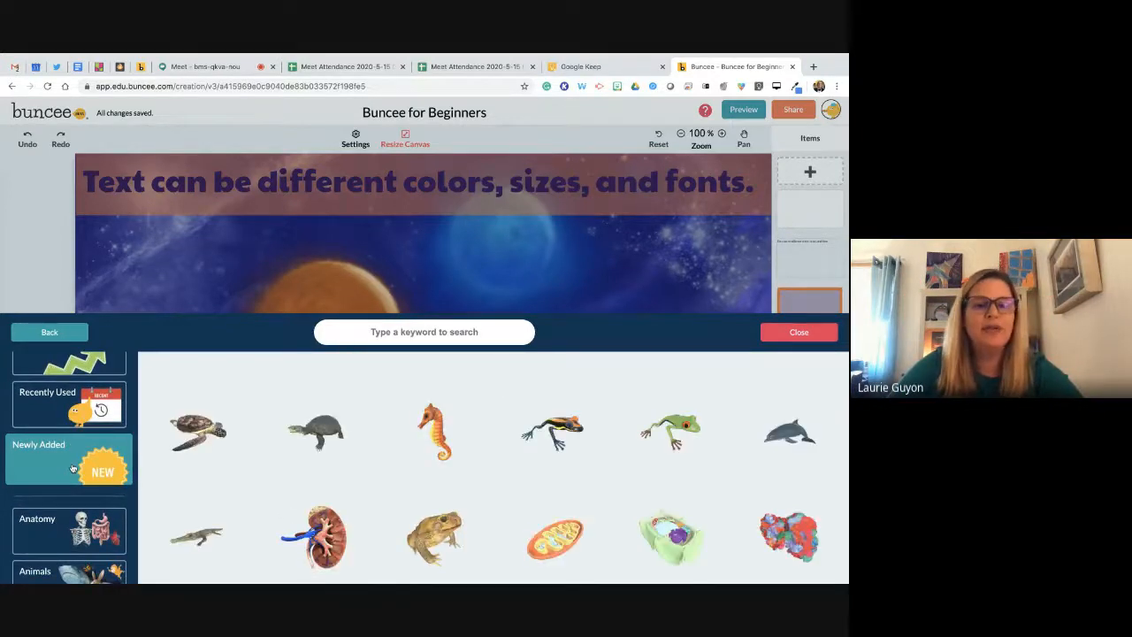
left_click(89, 405)
scroll(99, 393, "up", 1)
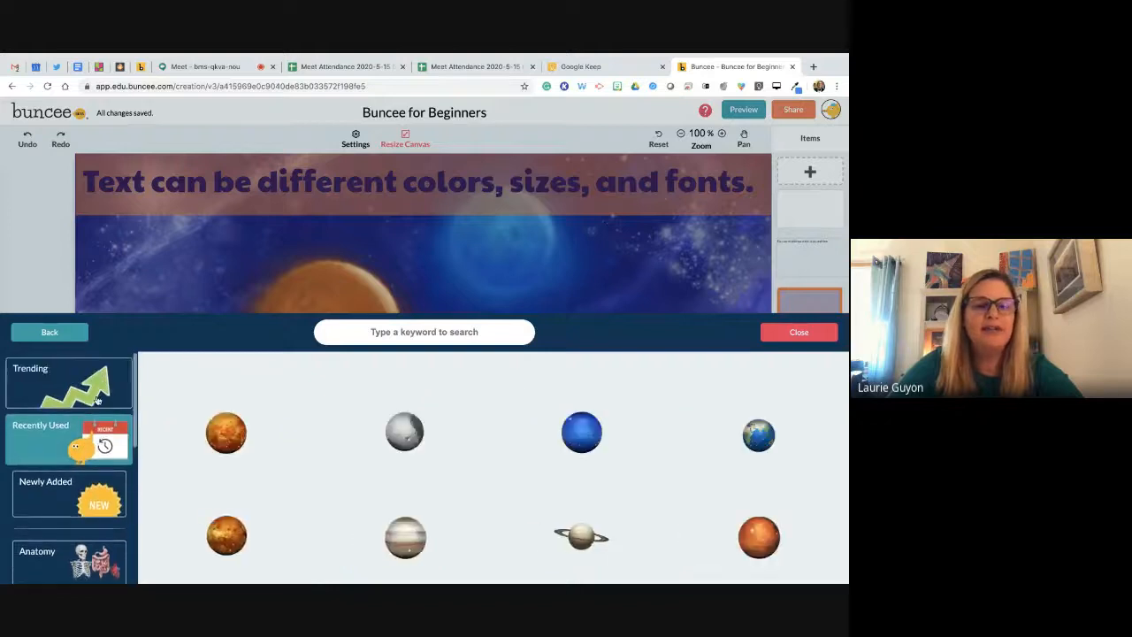
left_click(99, 393)
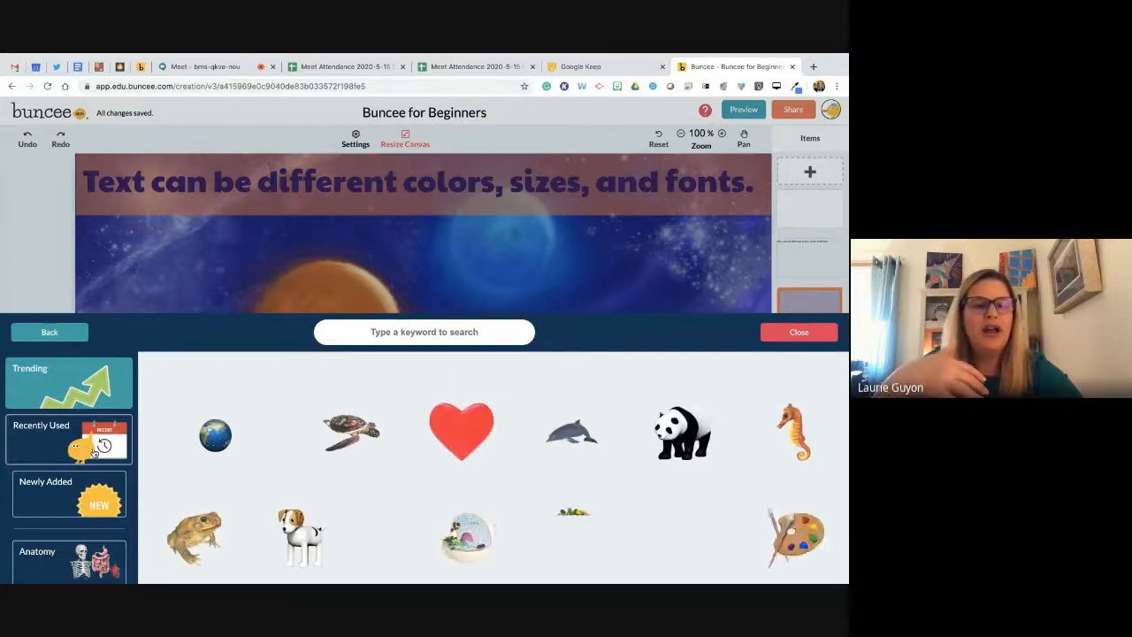
Add the white-haired yellow character in a lab coat from the Fun category of Buncee 3D
scroll(95, 451, "down", 1)
scroll(94, 452, "down", 5)
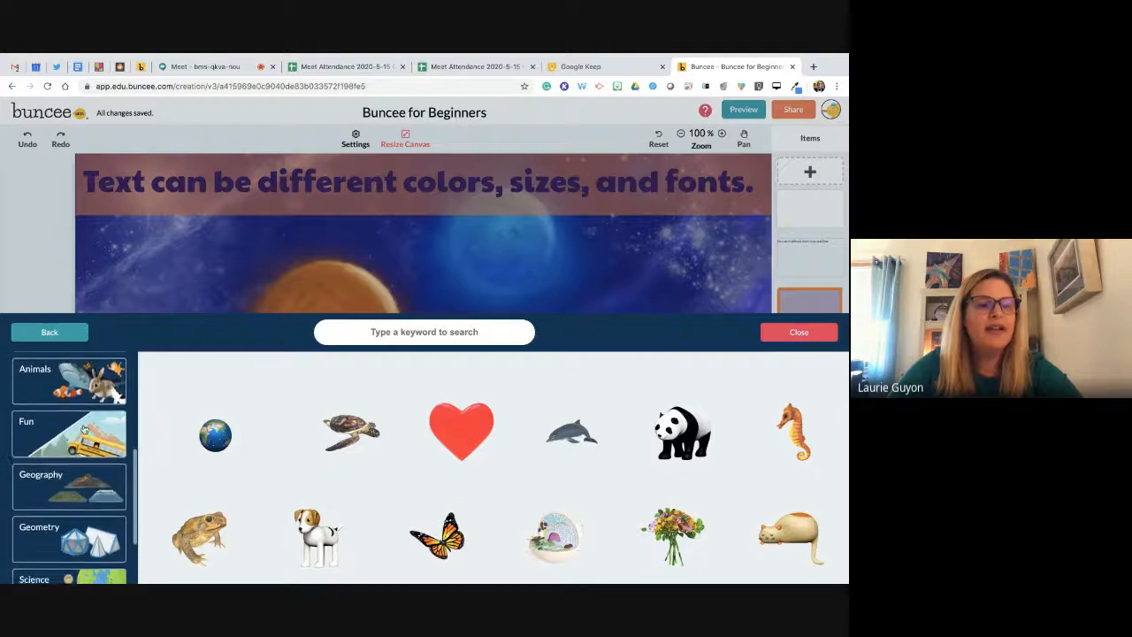
left_click(86, 430)
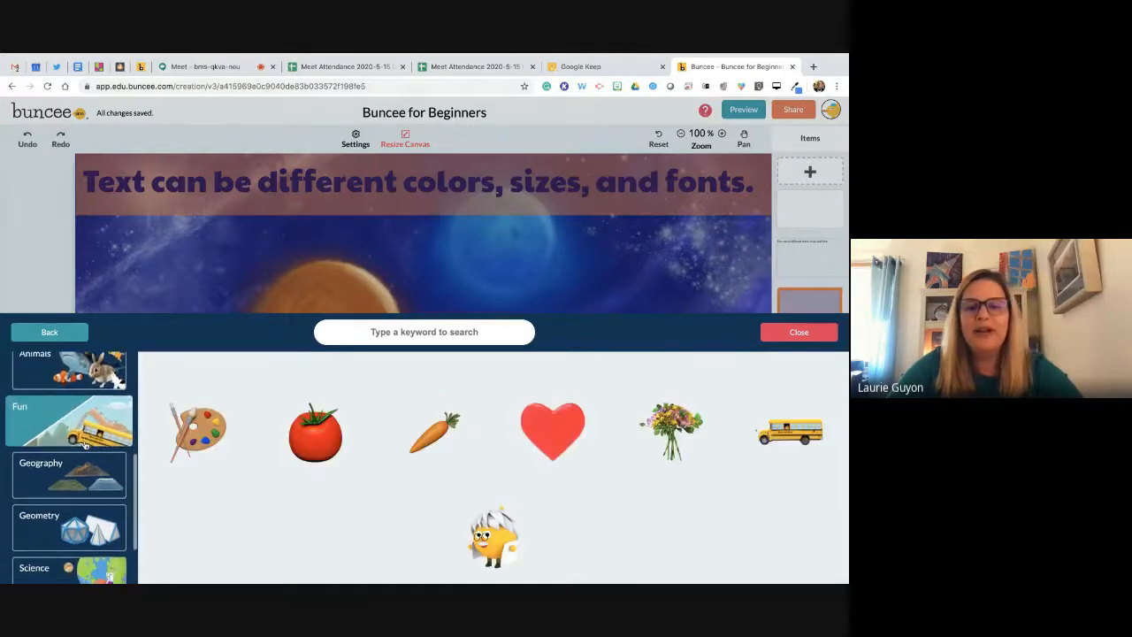
left_click(493, 550)
left_click(697, 334)
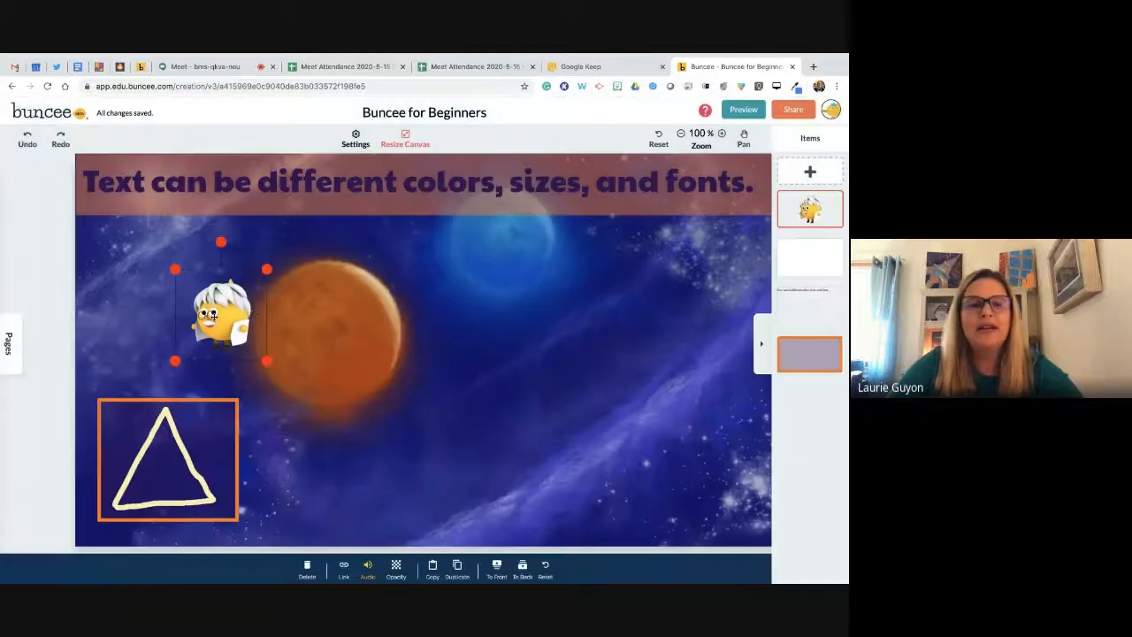
Move the yellow character over the triangle and enlarge it to nearly fill the orange-bordered box
left_click_drag(225, 311, 163, 467)
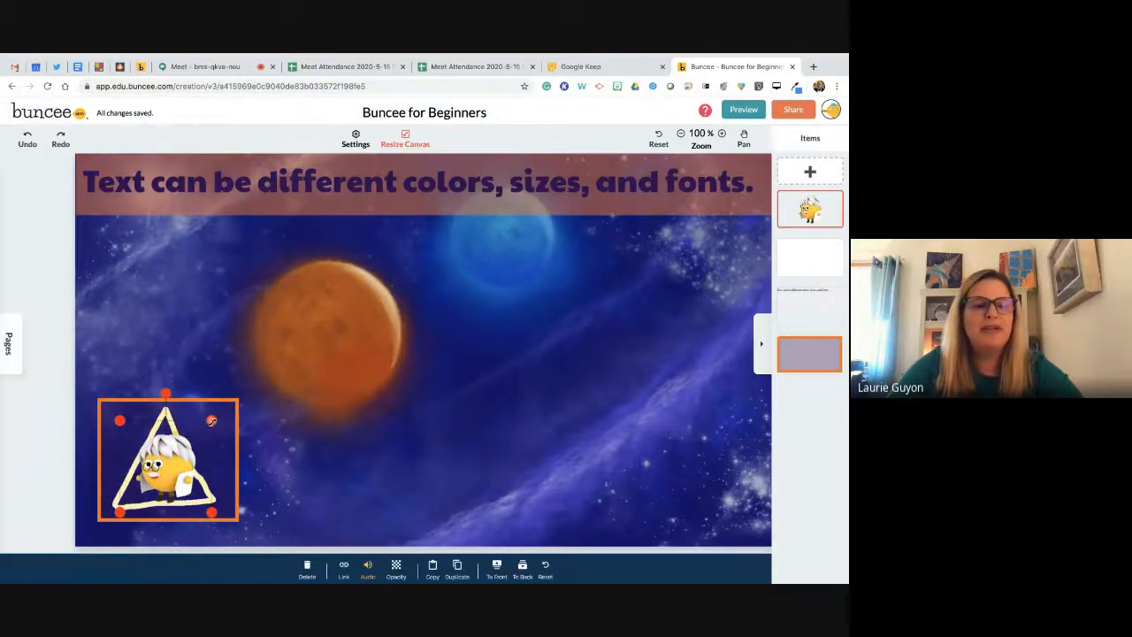
left_click_drag(235, 401, 238, 393)
left_click_drag(172, 454, 165, 468)
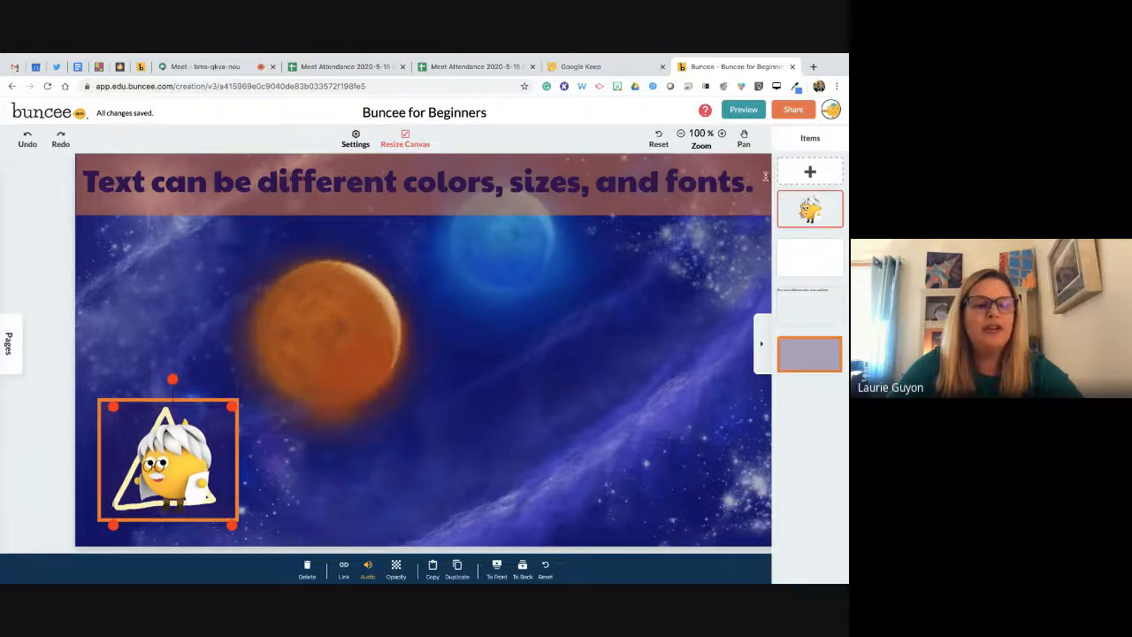
Preview the presentation from page 1 through page 6, and return to editing page 6
left_click(742, 110)
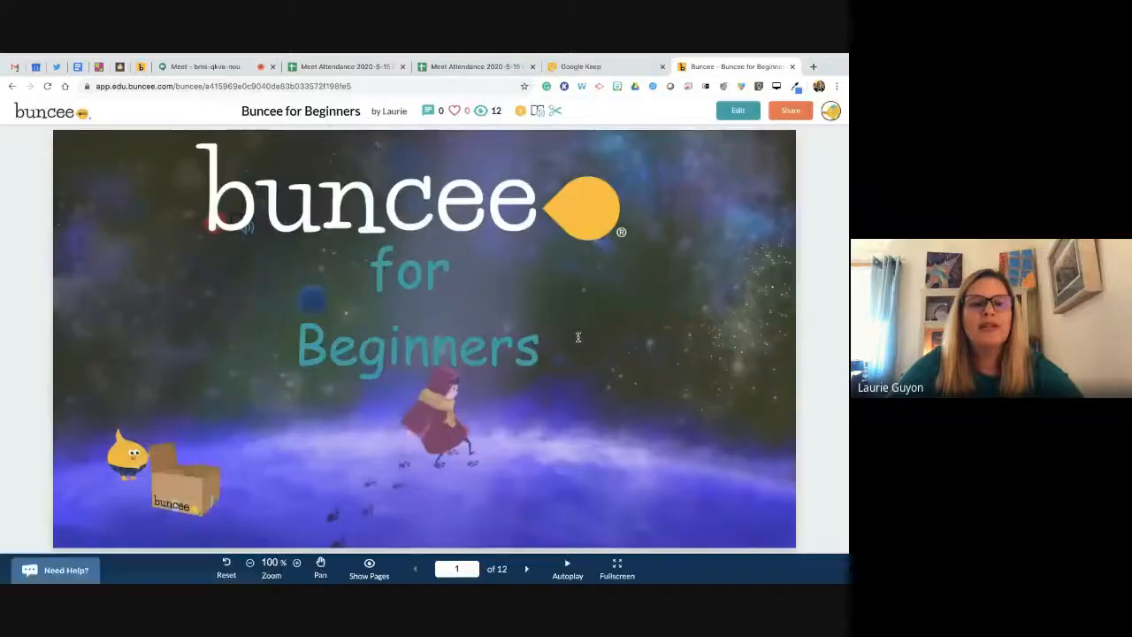
left_click(526, 569)
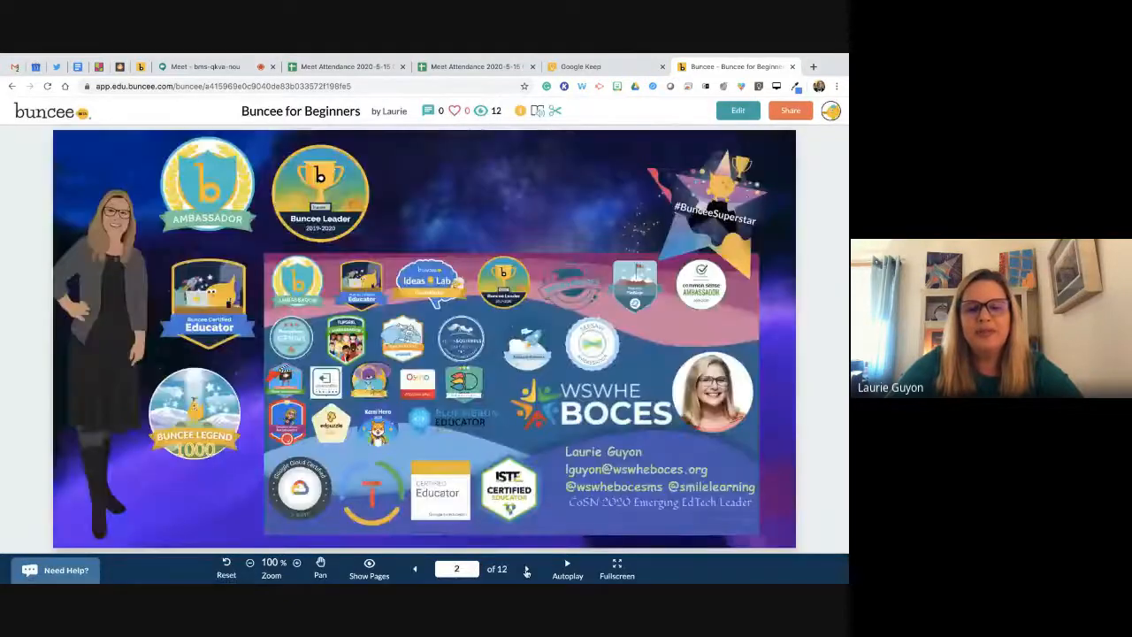
left_click(526, 569)
left_click(526, 570)
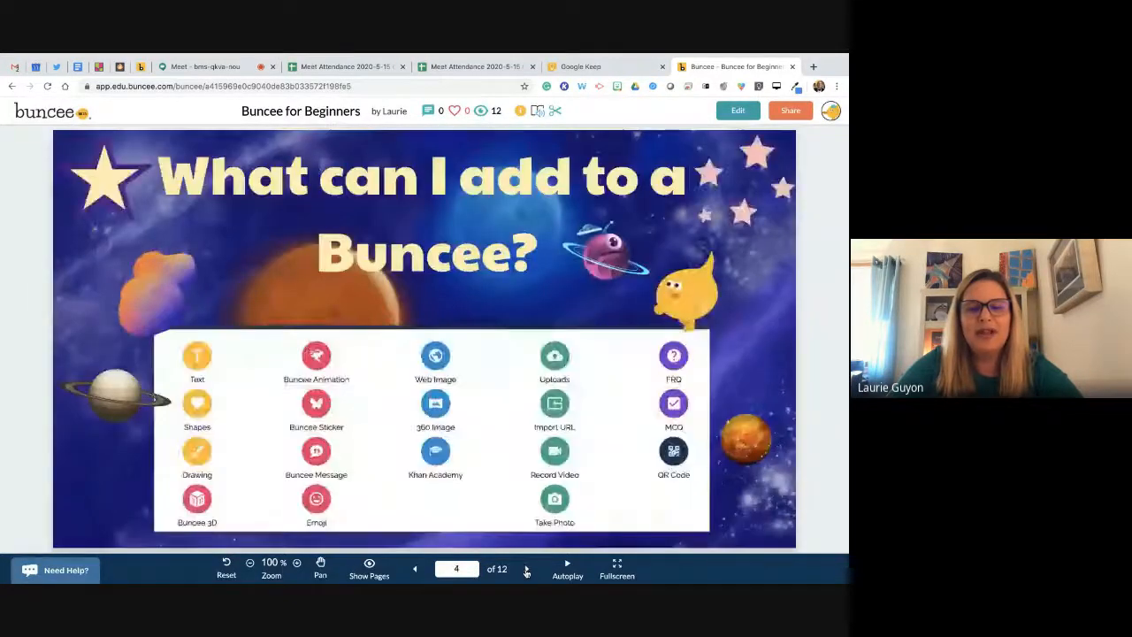
left_click(526, 570)
left_click(526, 570)
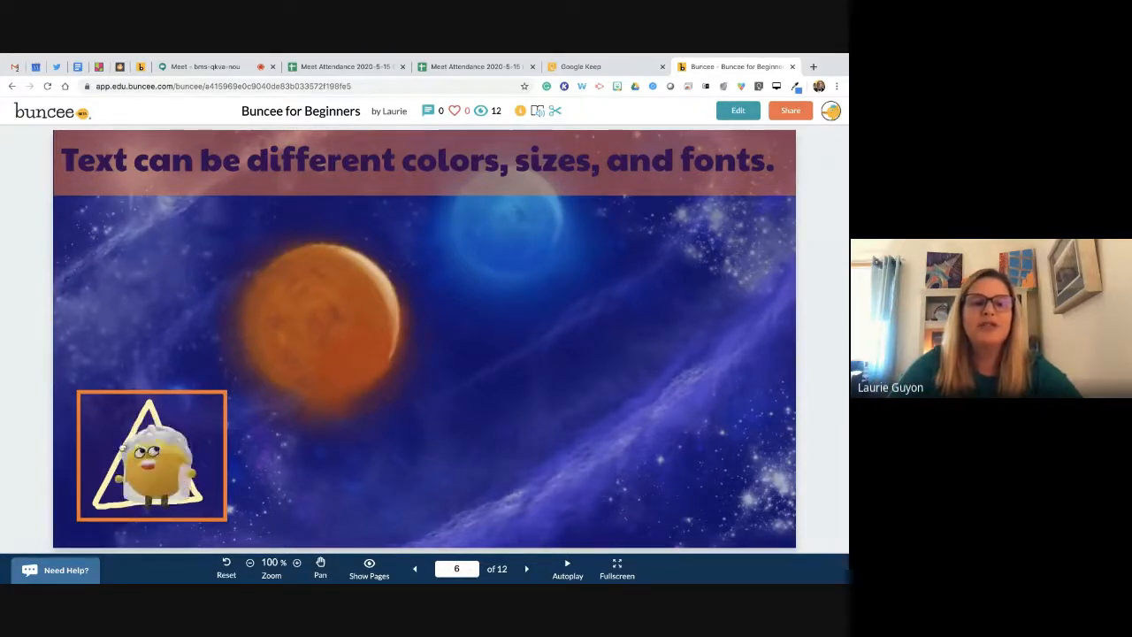
left_click(739, 113)
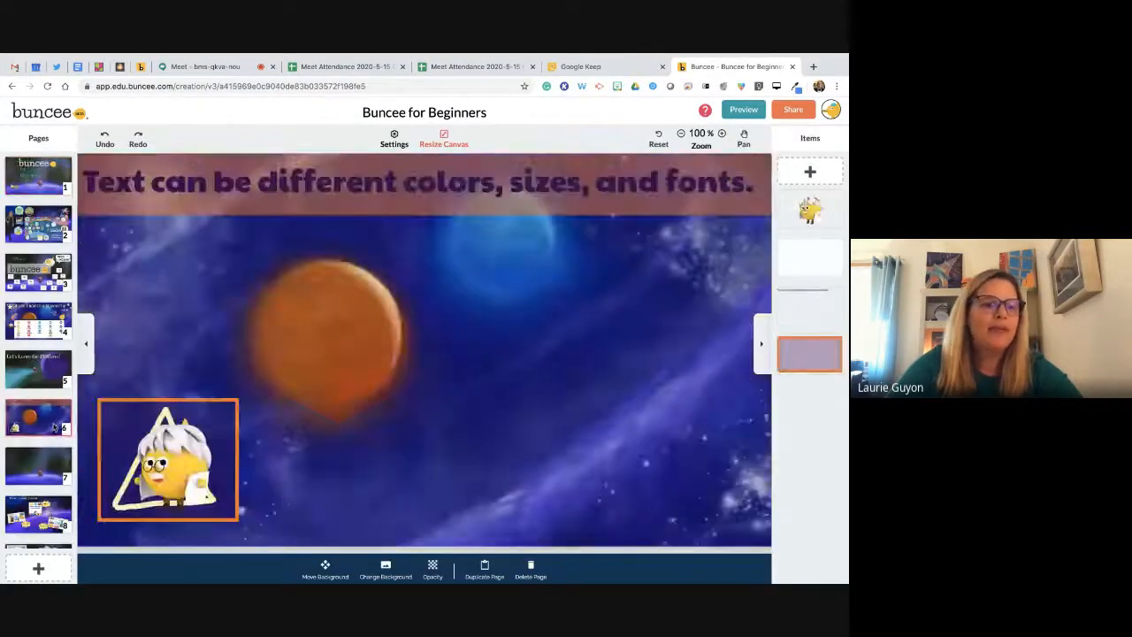
left_click(59, 431)
Add the plain grey planet from the Newly Added Buncee 3D objects and place it to the right of the orange planet
left_click(809, 173)
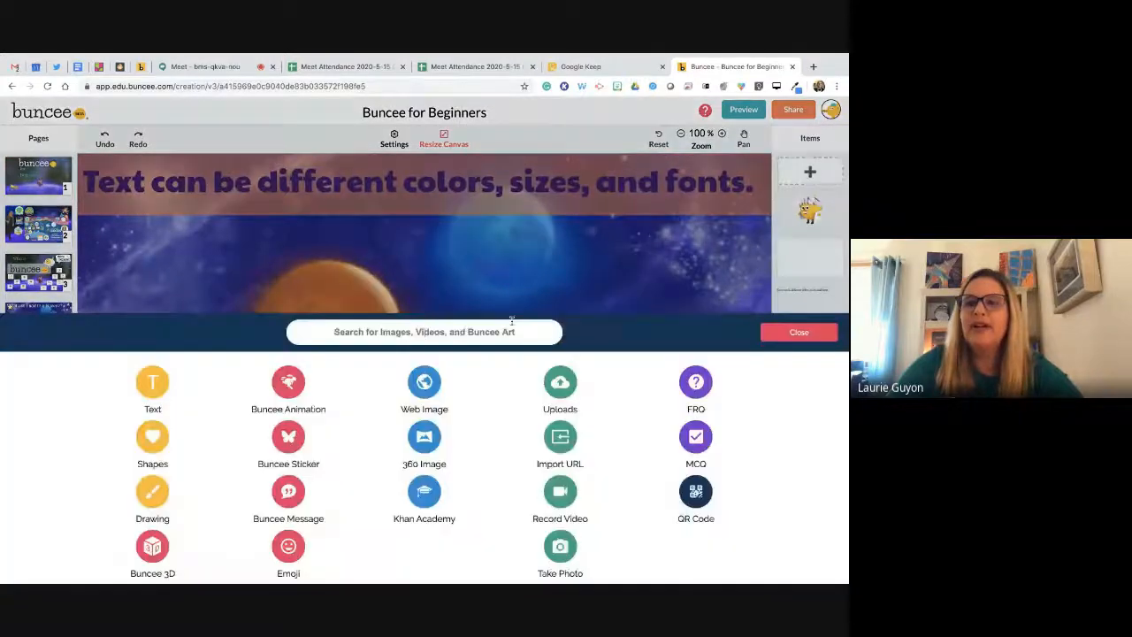
left_click(152, 547)
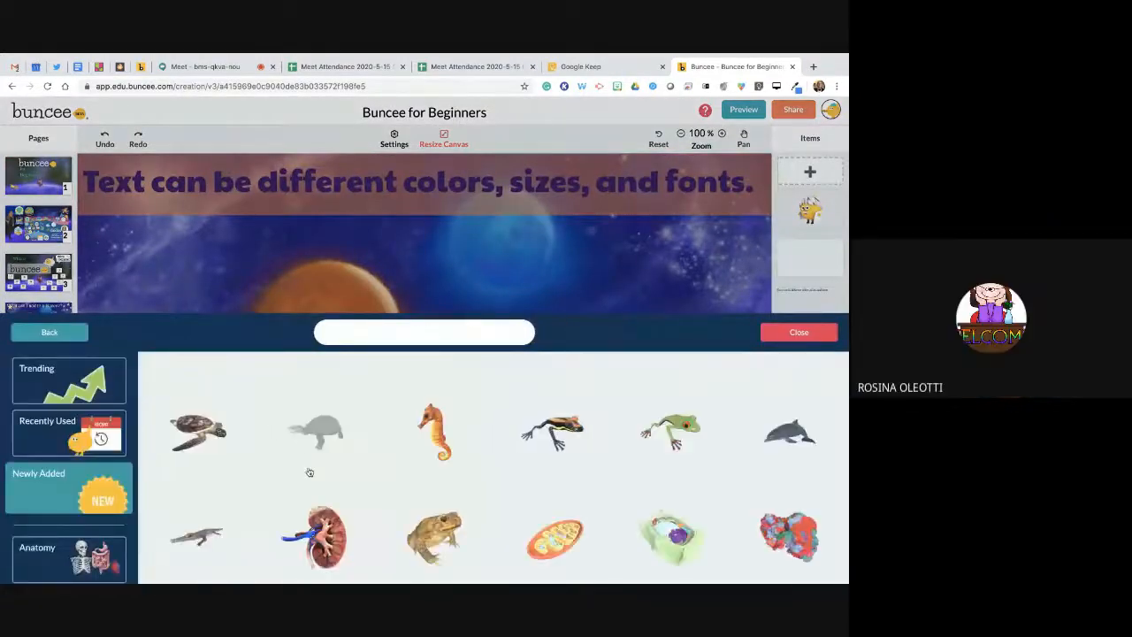
scroll(309, 472, "down", 5)
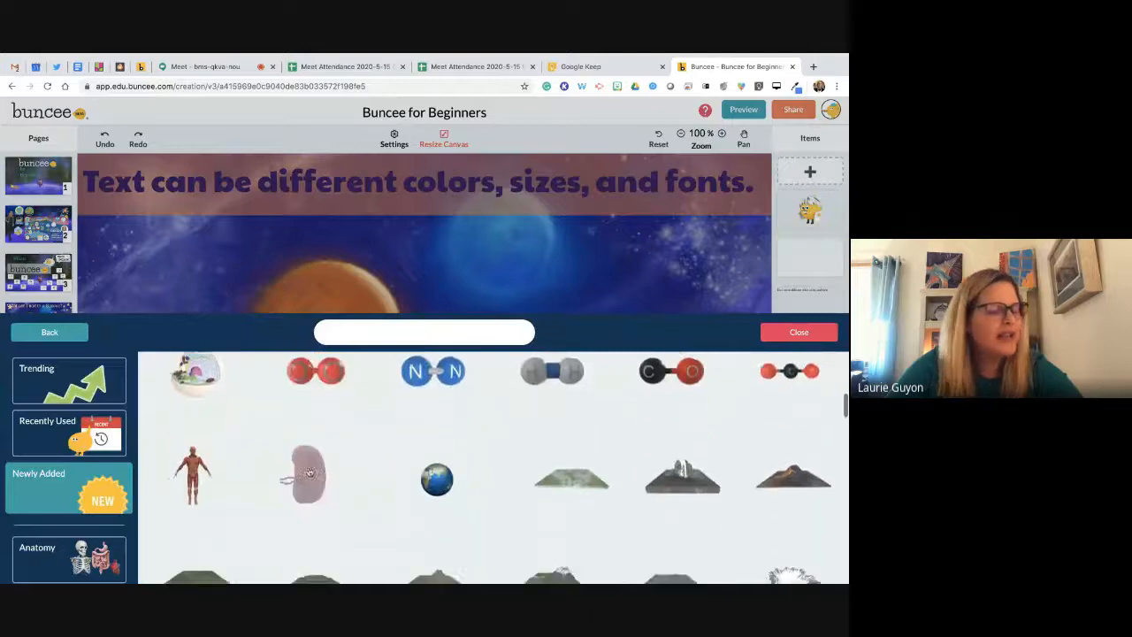
scroll(296, 539, "down", 3)
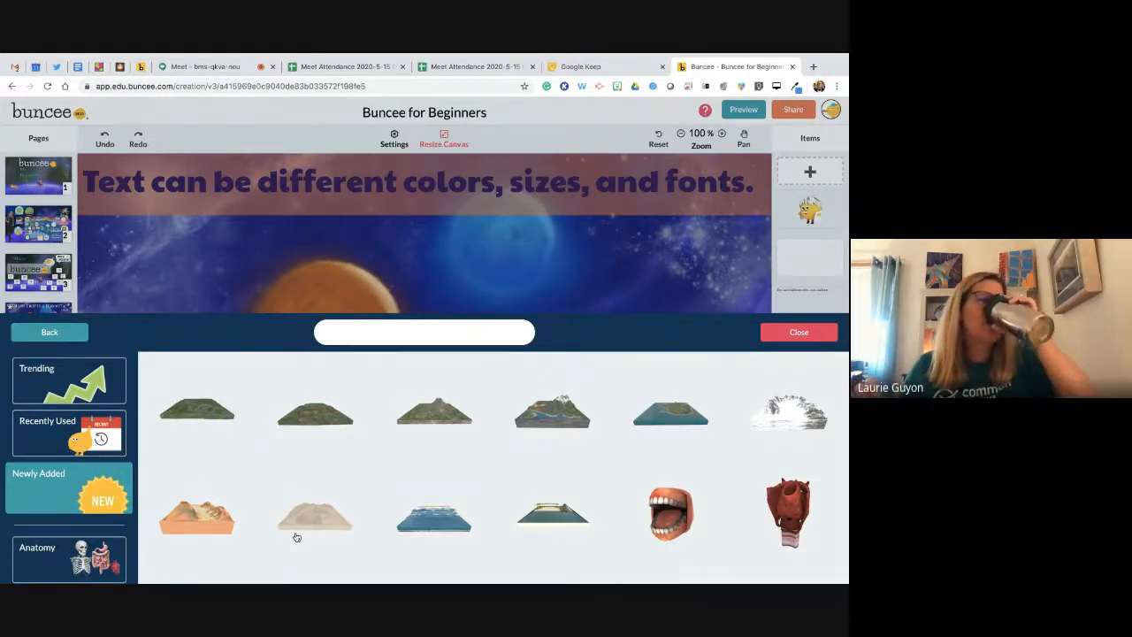
scroll(296, 536, "down", 5)
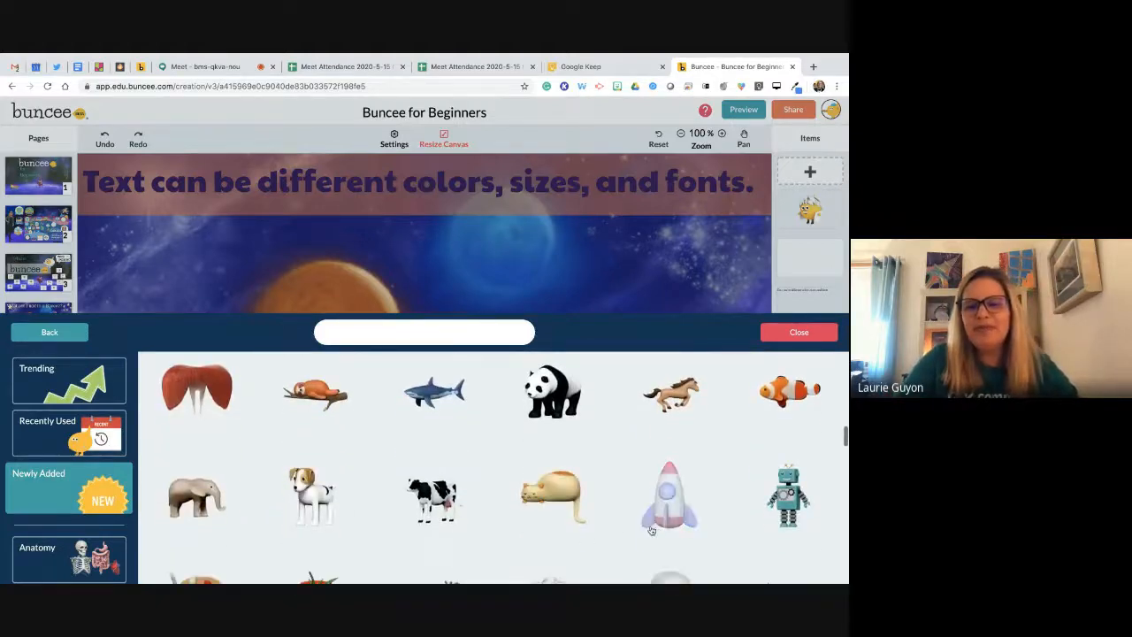
scroll(651, 531, "down", 12)
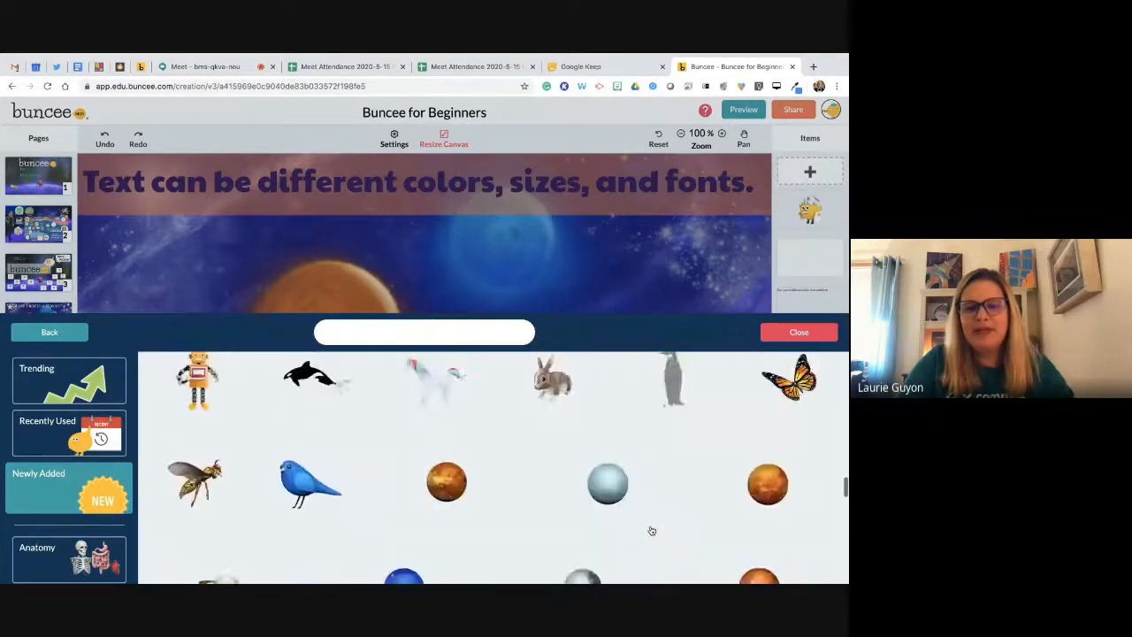
scroll(90, 488, "down", 6)
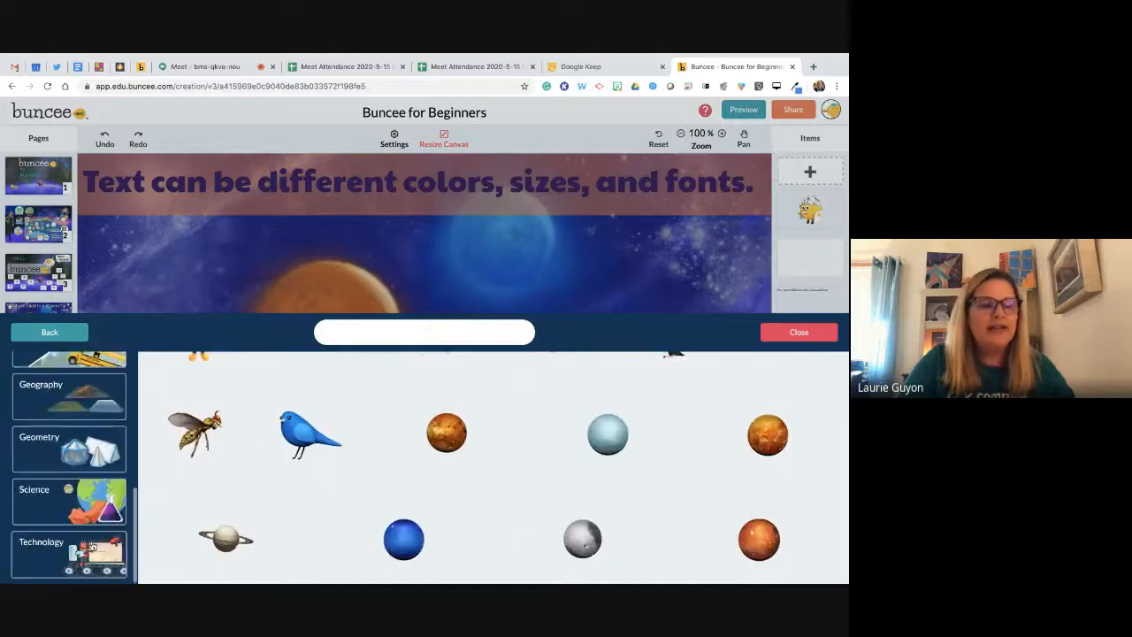
scroll(394, 519, "down", 2)
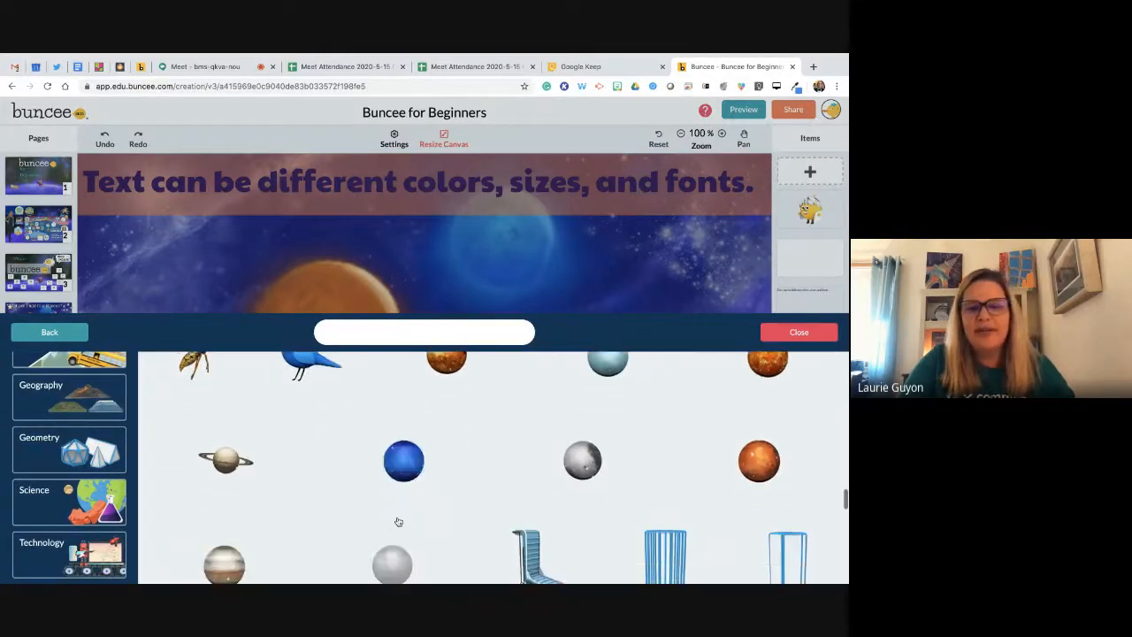
left_click(393, 520)
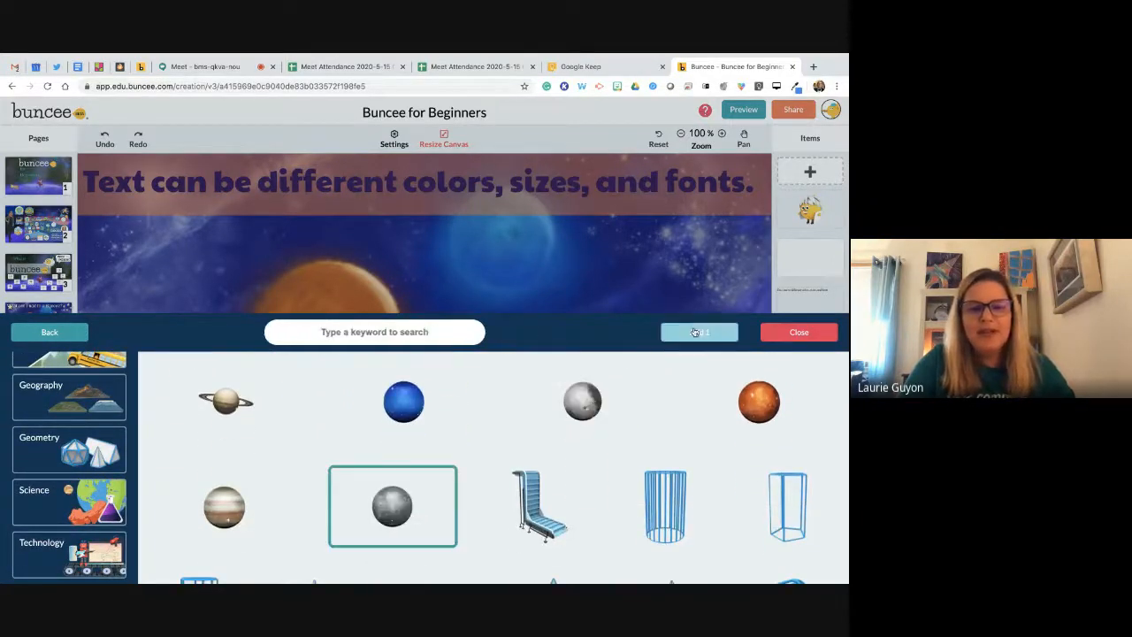
left_click(694, 331)
left_click_drag(703, 509, 558, 393)
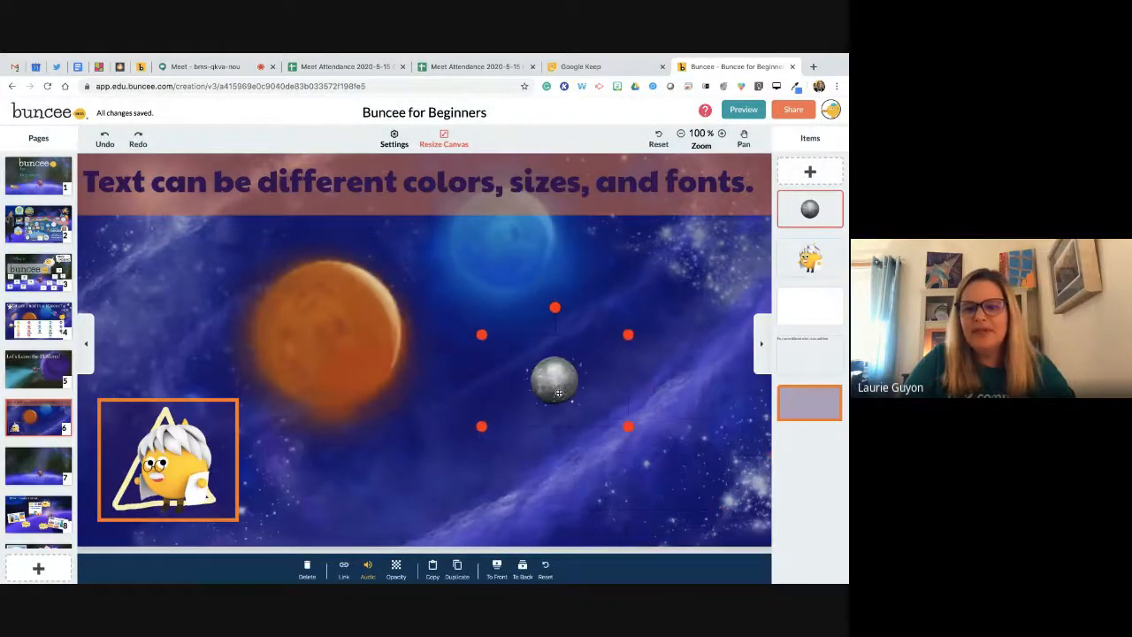
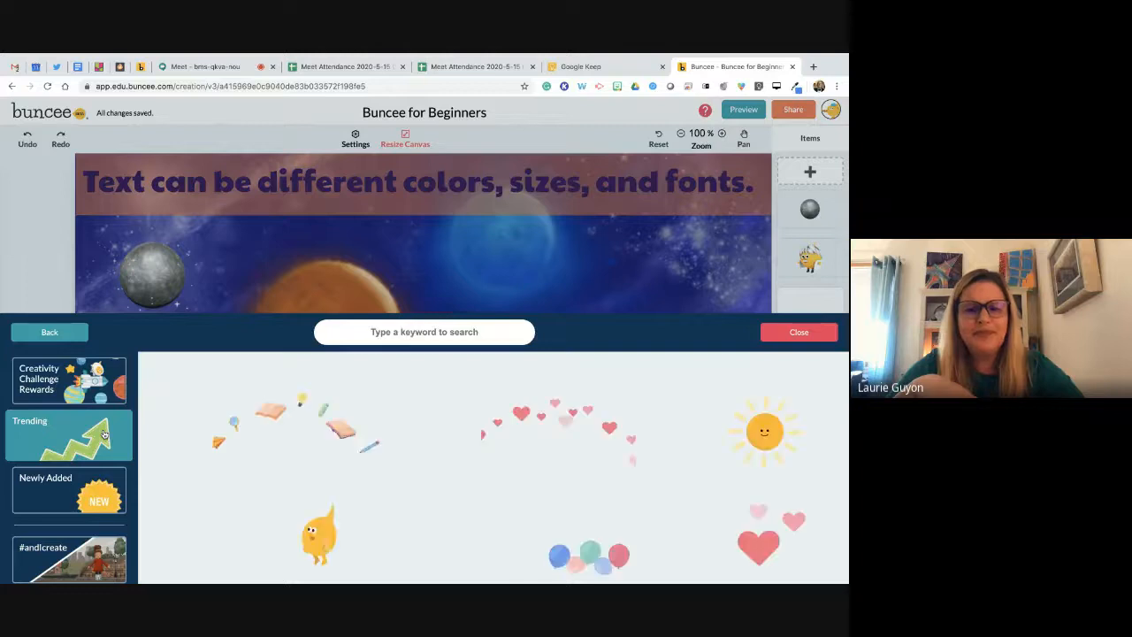
Browse the Trending and Newly Added animations, and look through the animation categories down to Well Wishes
scroll(258, 508, "down", 10)
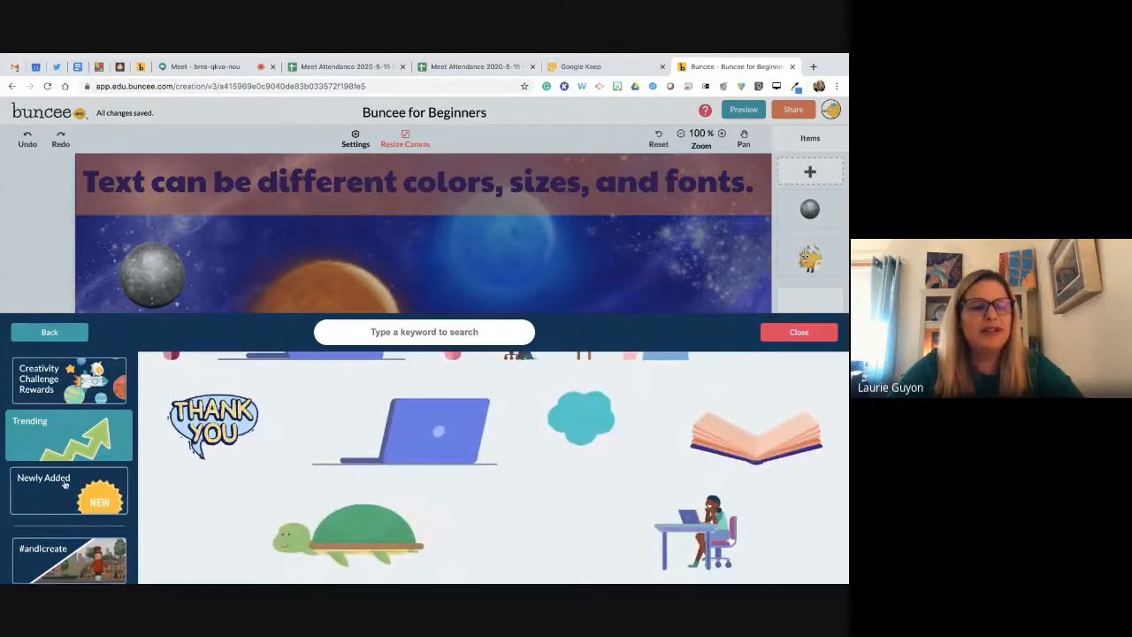
left_click(64, 483)
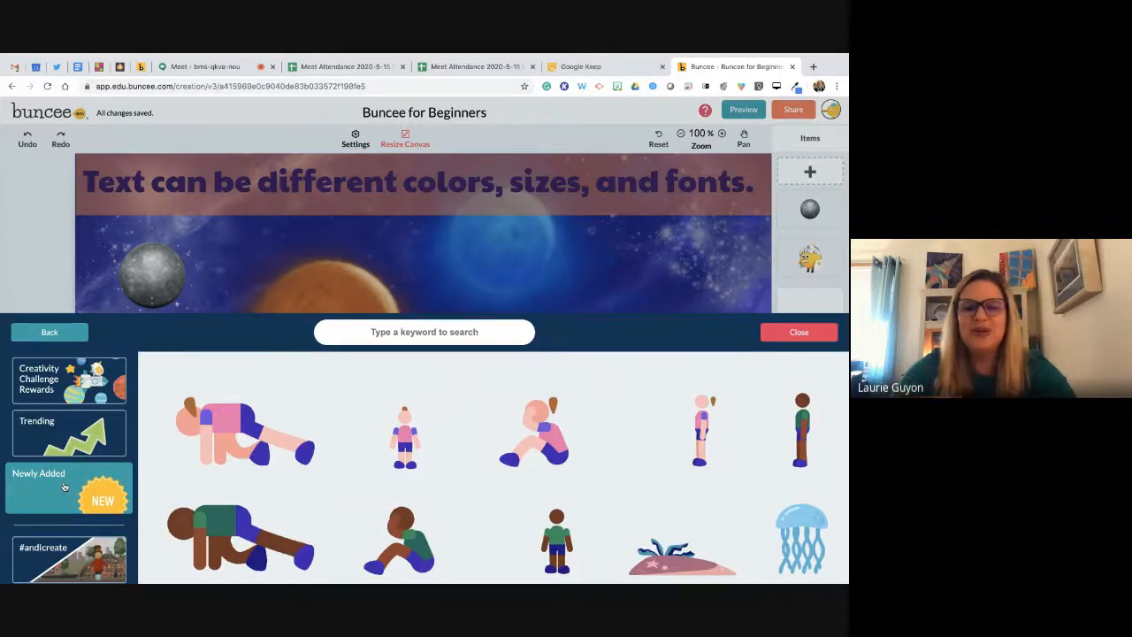
scroll(63, 486, "down", 5)
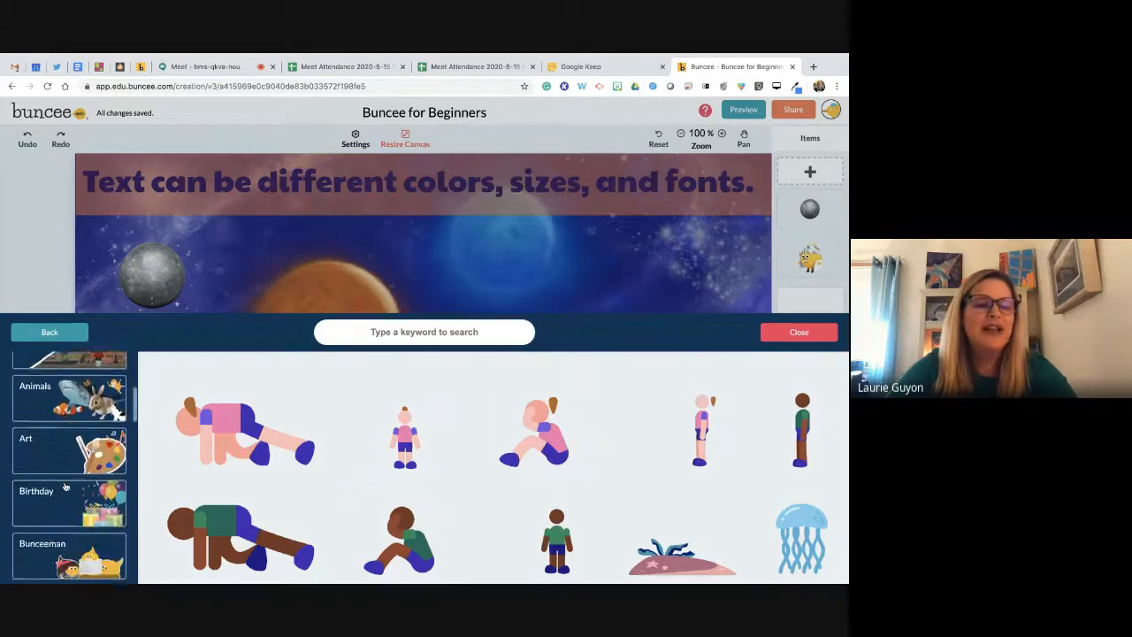
scroll(64, 486, "down", 5)
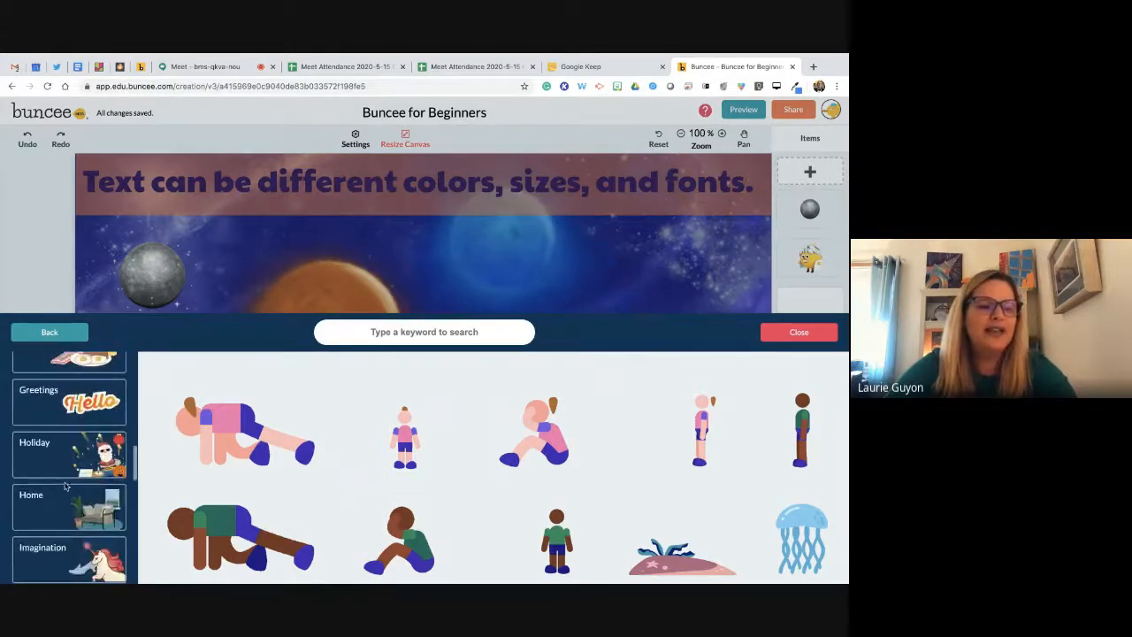
scroll(65, 485, "down", 5)
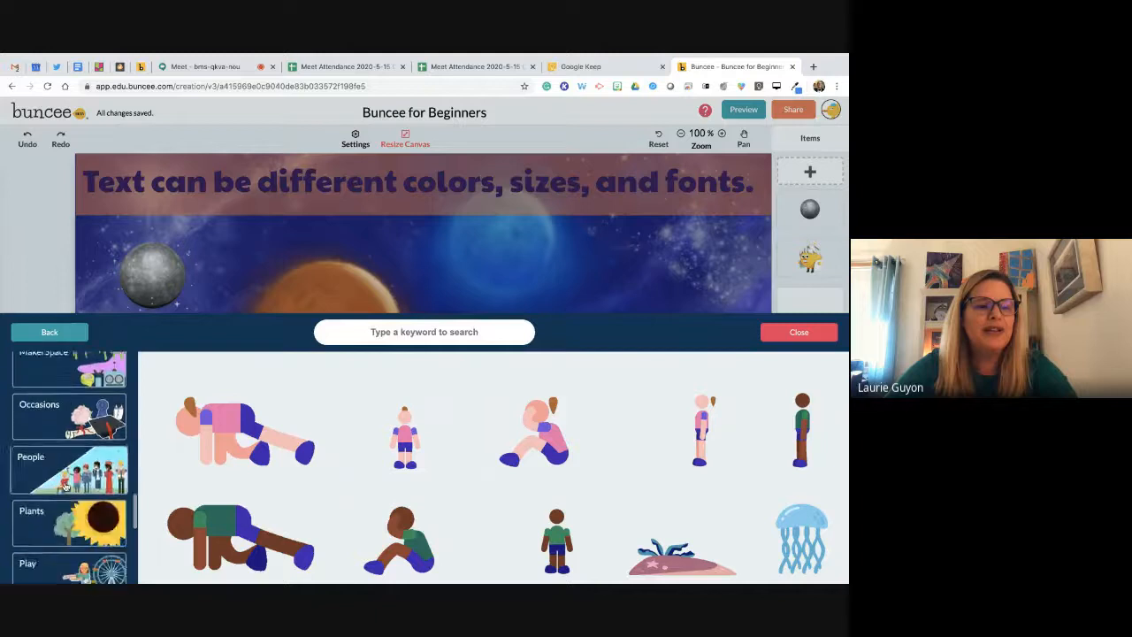
scroll(65, 485, "down", 5)
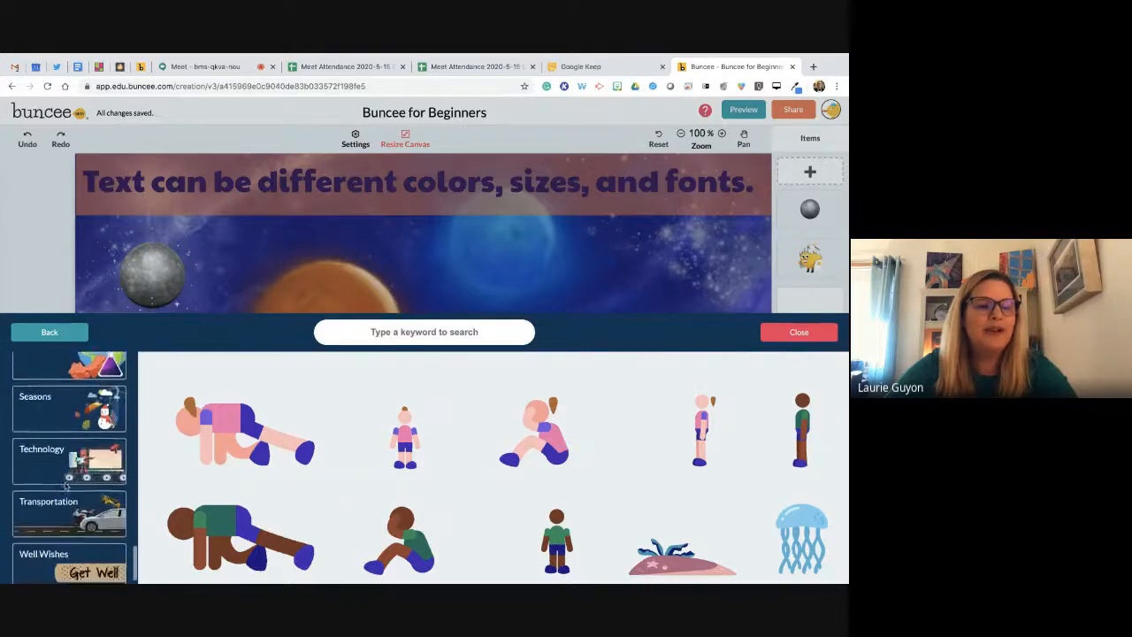
scroll(65, 486, "down", 1)
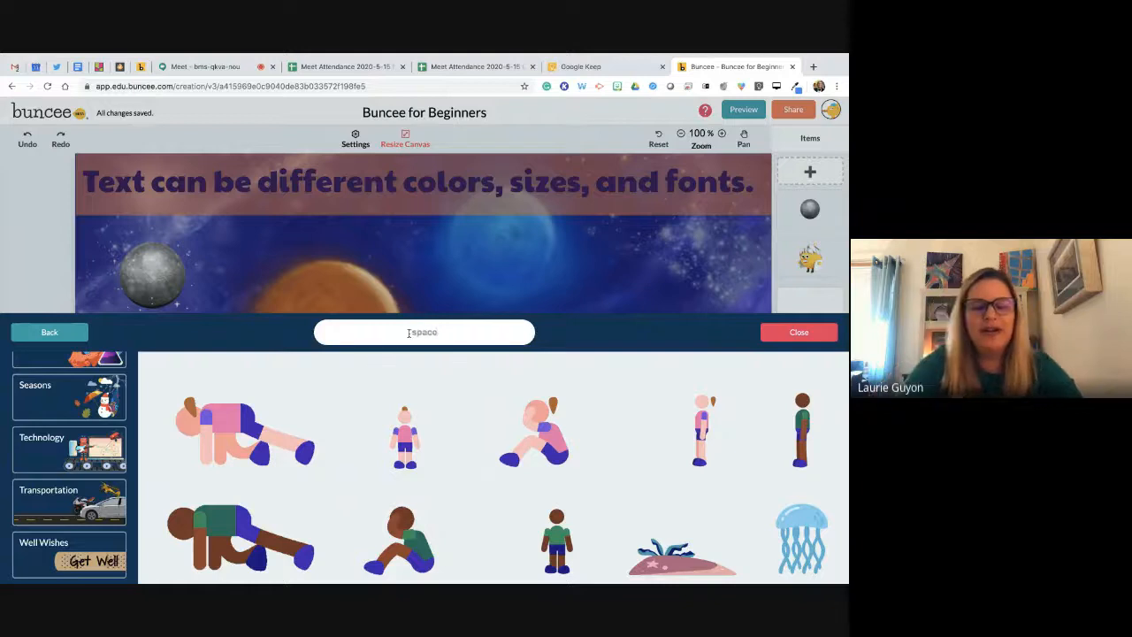
Search the animations for "space" and add the monkey astronaut in the rocket chair to the page
key("Return")
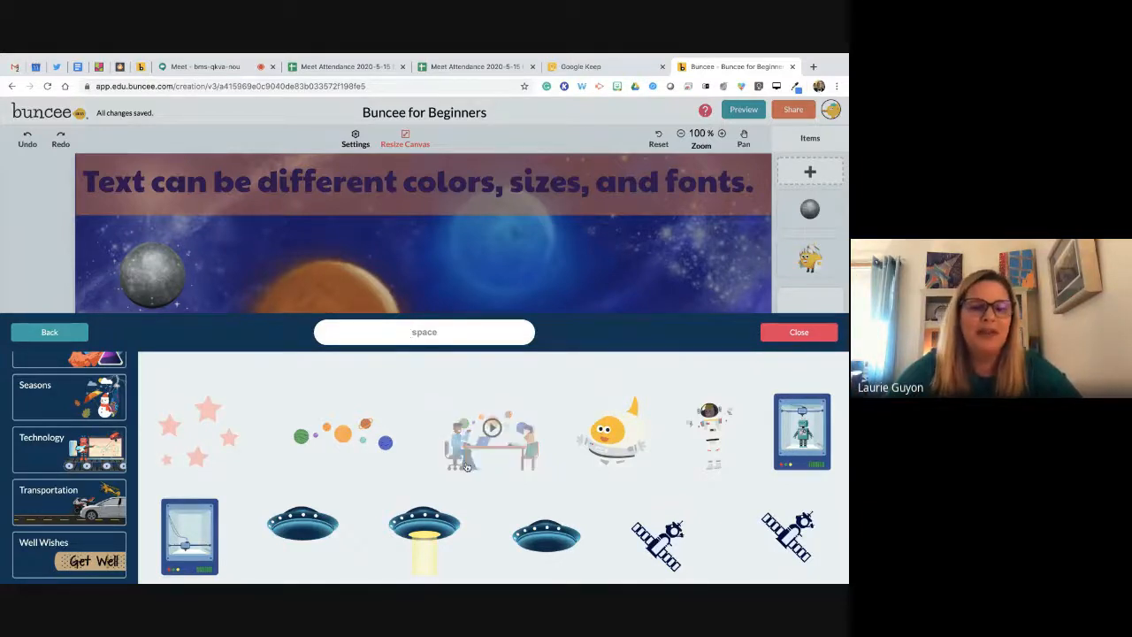
scroll(467, 466, "down", 5)
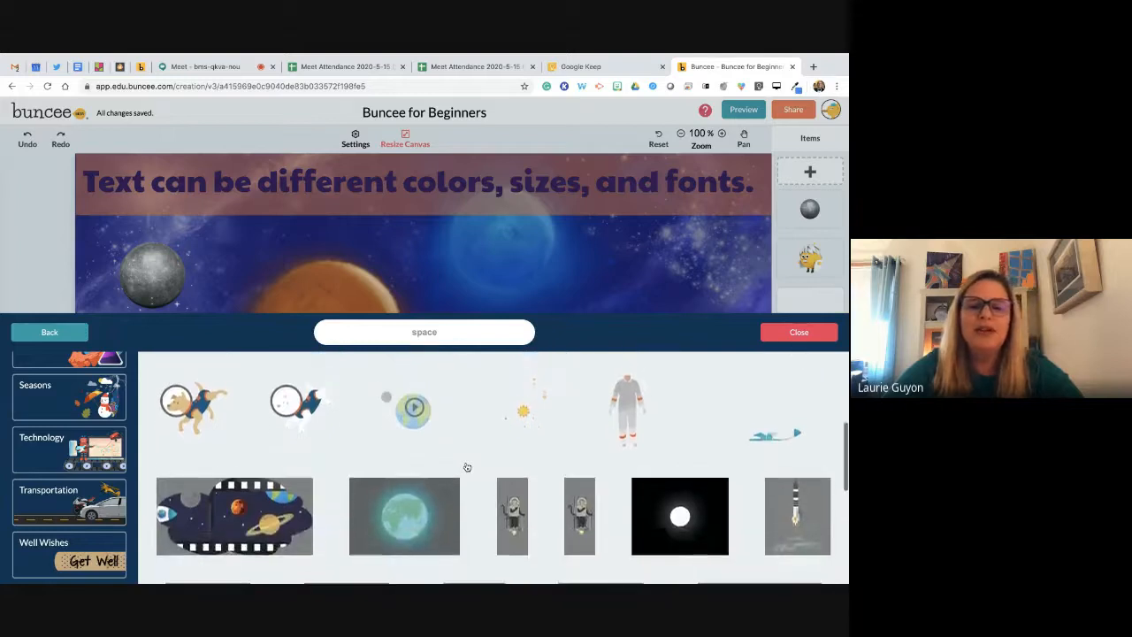
scroll(467, 466, "down", 4)
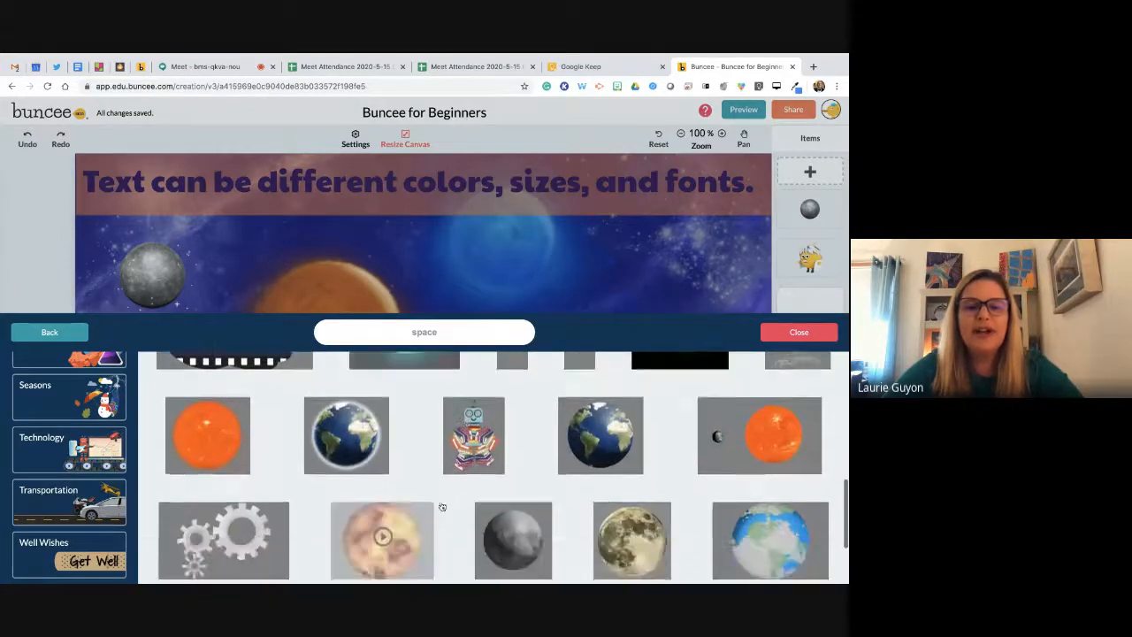
scroll(442, 507, "down", 3)
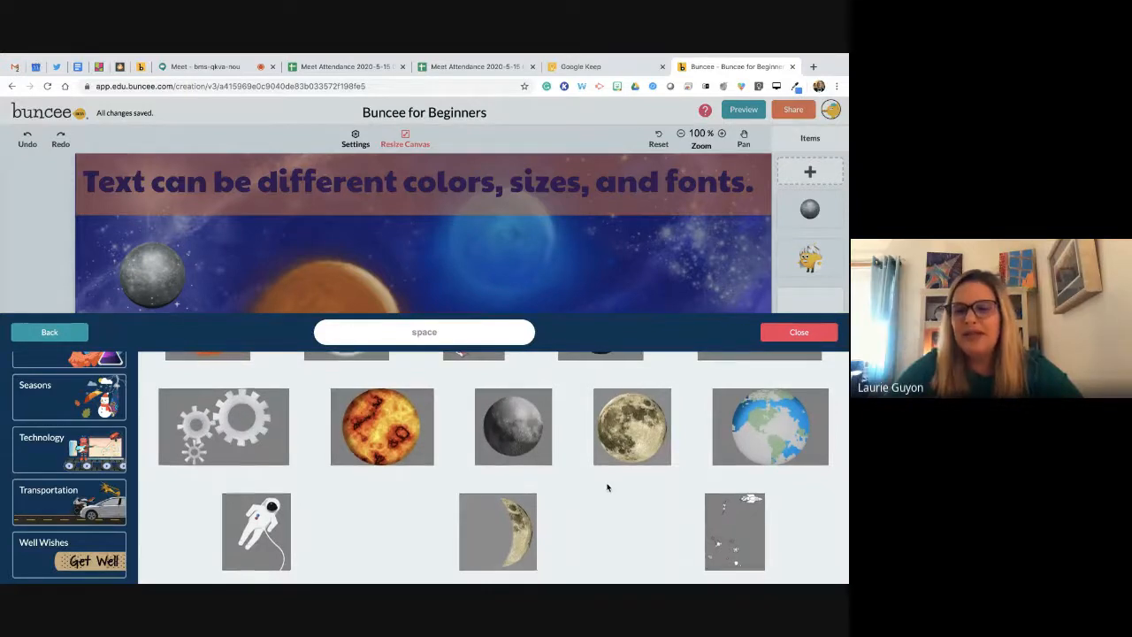
scroll(606, 488, "up", 2)
scroll(607, 487, "up", 2)
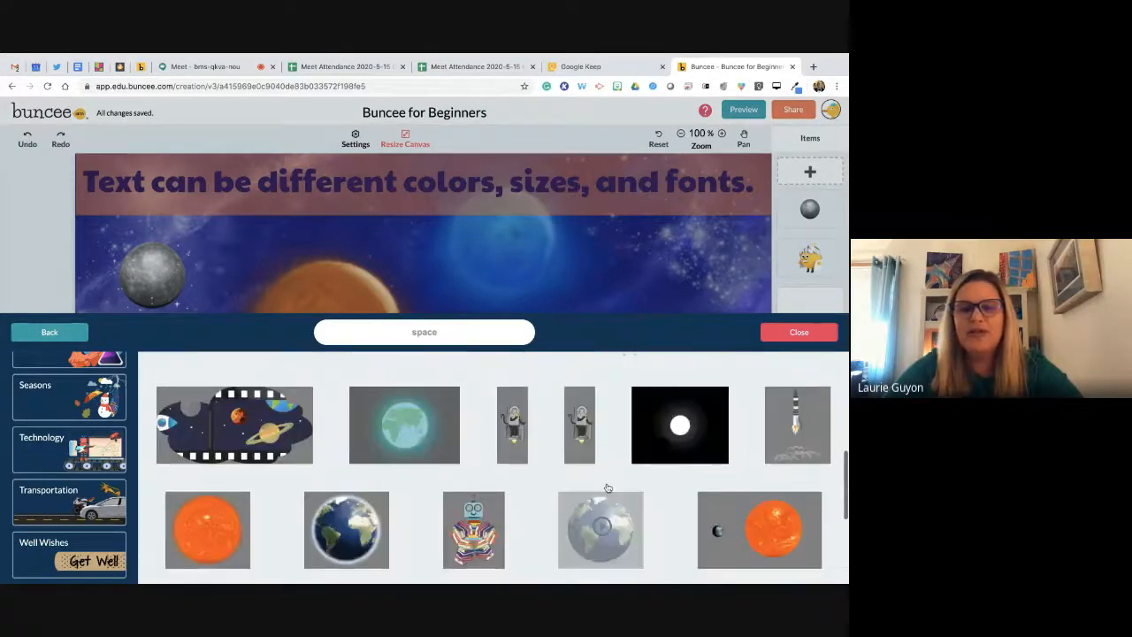
left_click(579, 461)
left_click(694, 333)
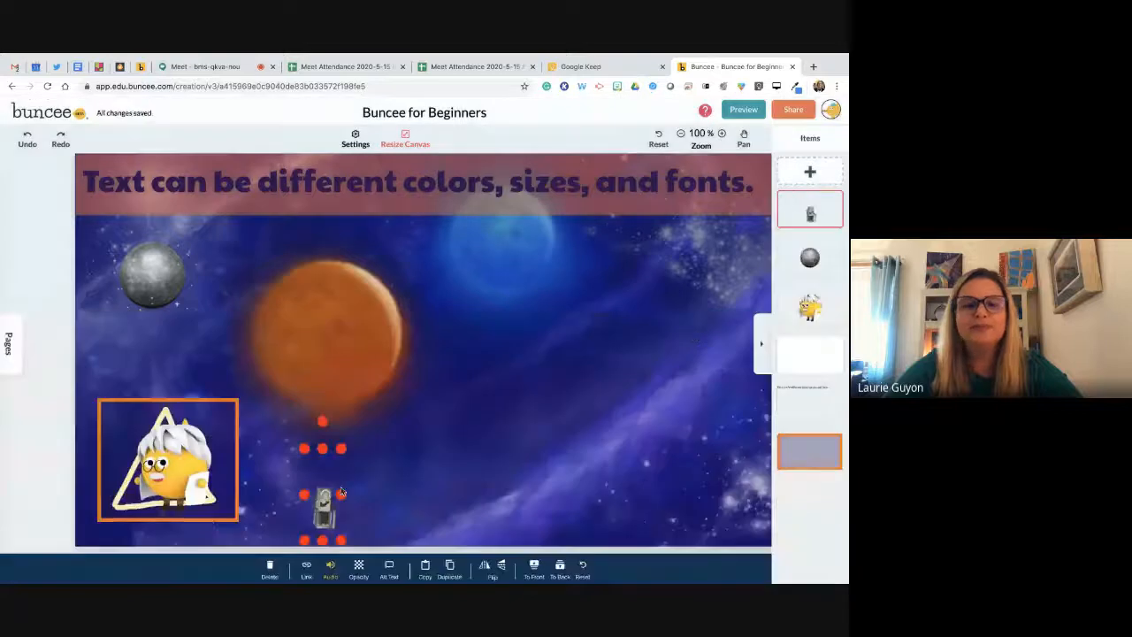
Enlarge the rocket-chair monkey and move it over the grey planet, above the orange-bordered box
left_click_drag(374, 367, 430, 224)
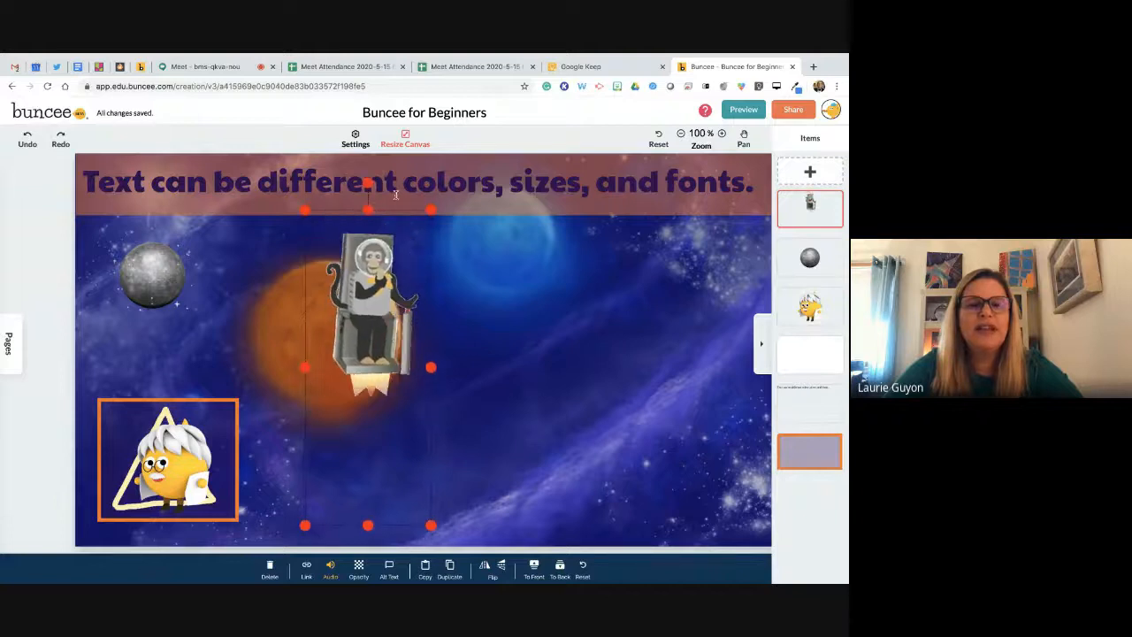
left_click_drag(431, 209, 488, 152)
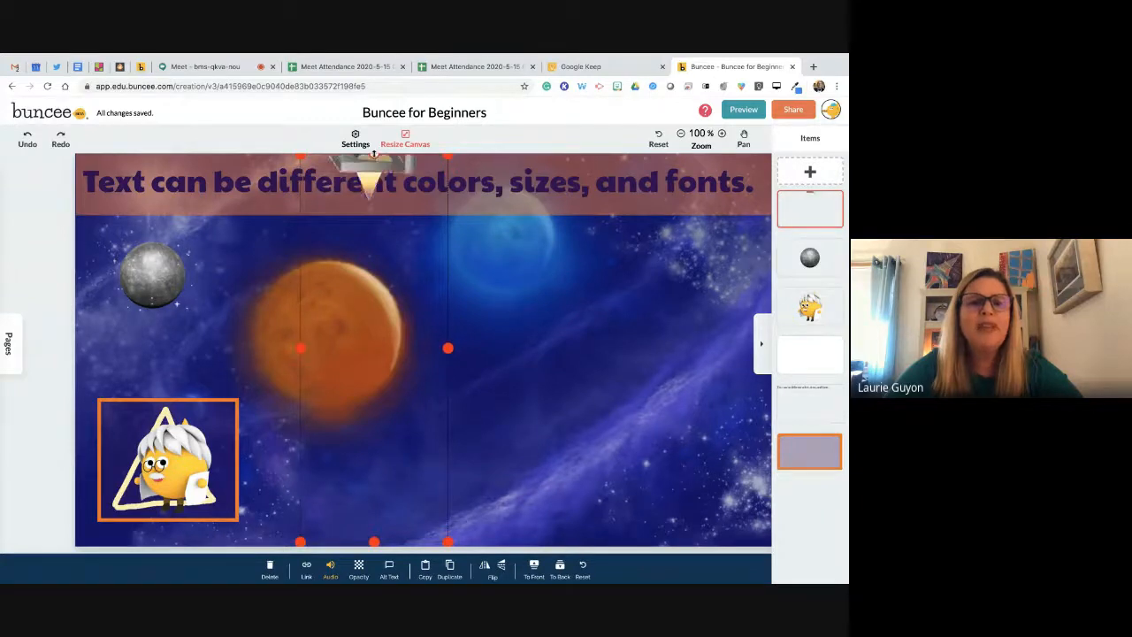
left_click(593, 421)
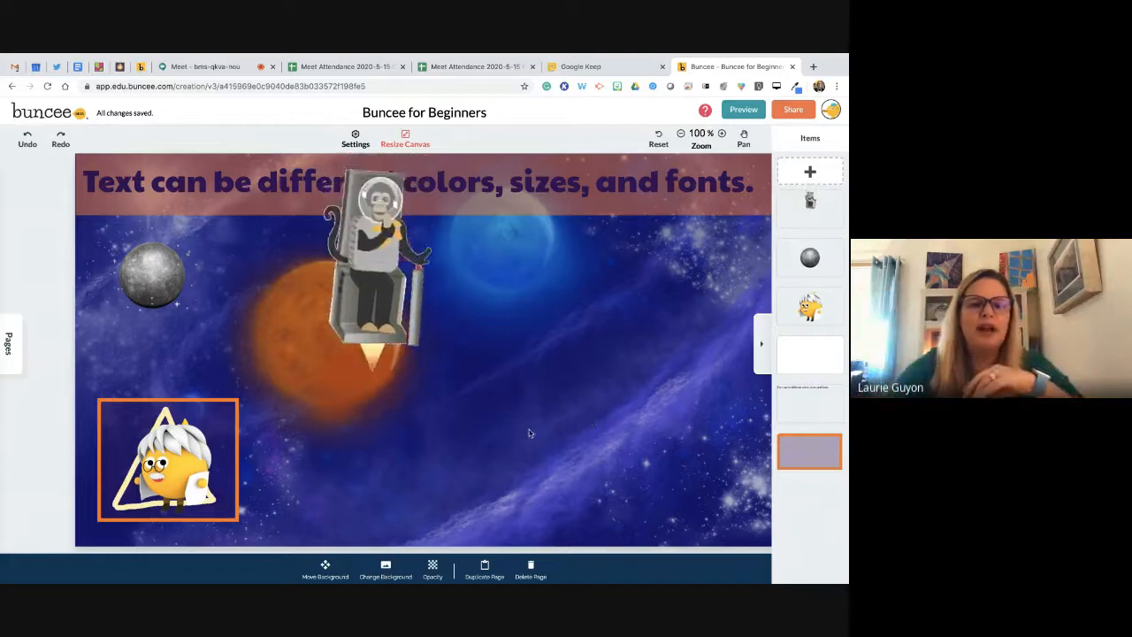
left_click(380, 389)
left_click_drag(381, 389, 179, 306)
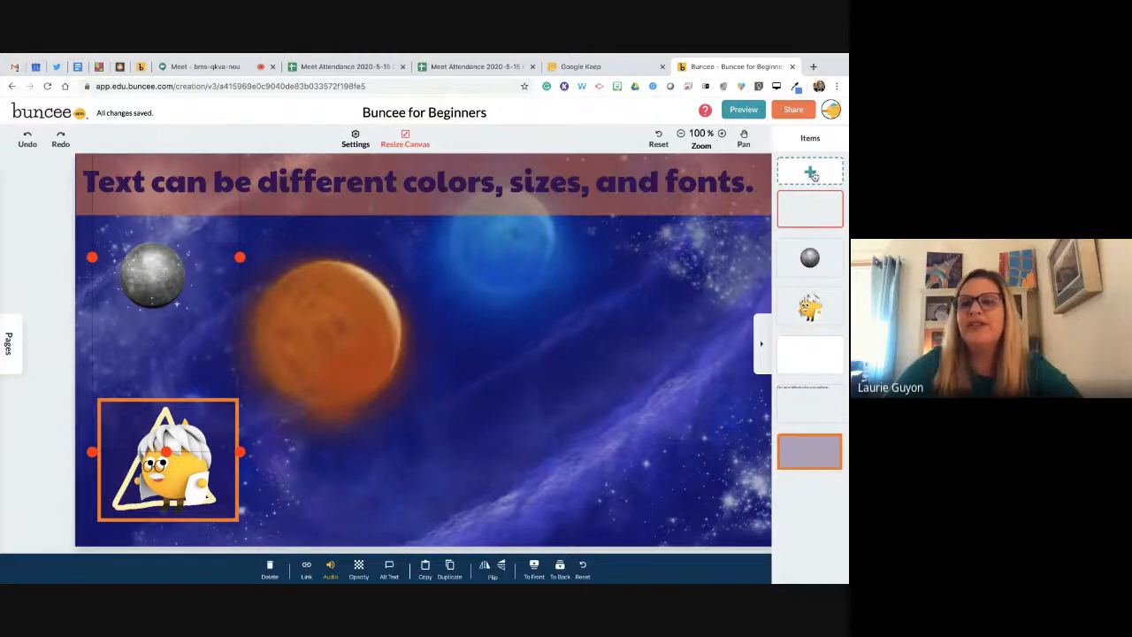
Open the sticker library and examine the Buncee Badges, the Trending stickers and the list of categories
left_click(811, 174)
left_click(288, 440)
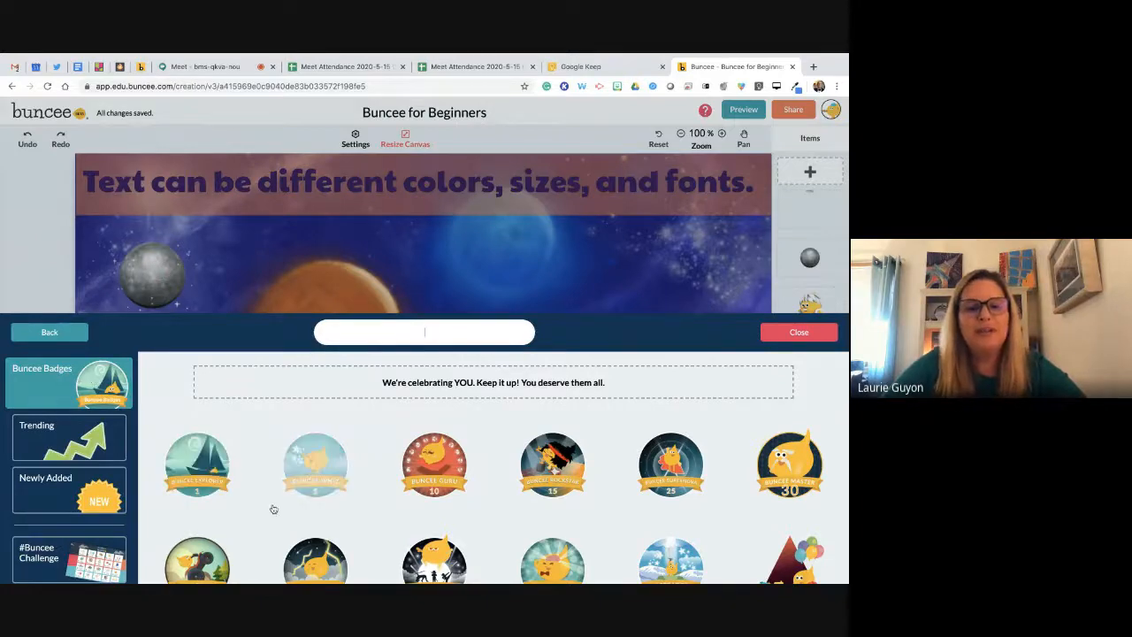
scroll(273, 509, "down", 4)
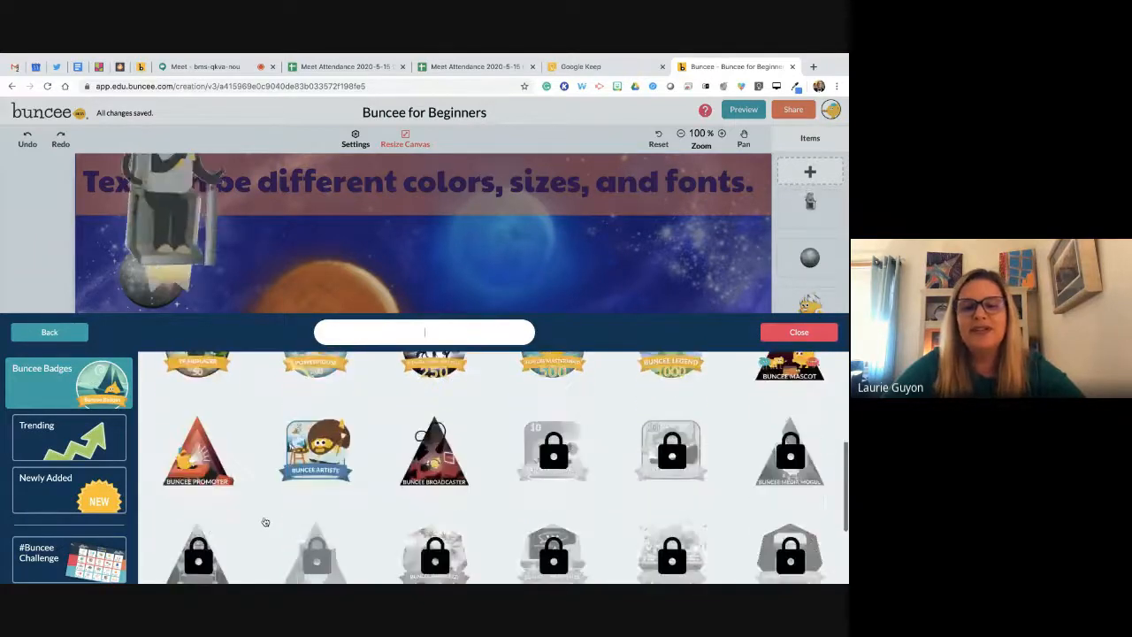
scroll(265, 511, "down", 2)
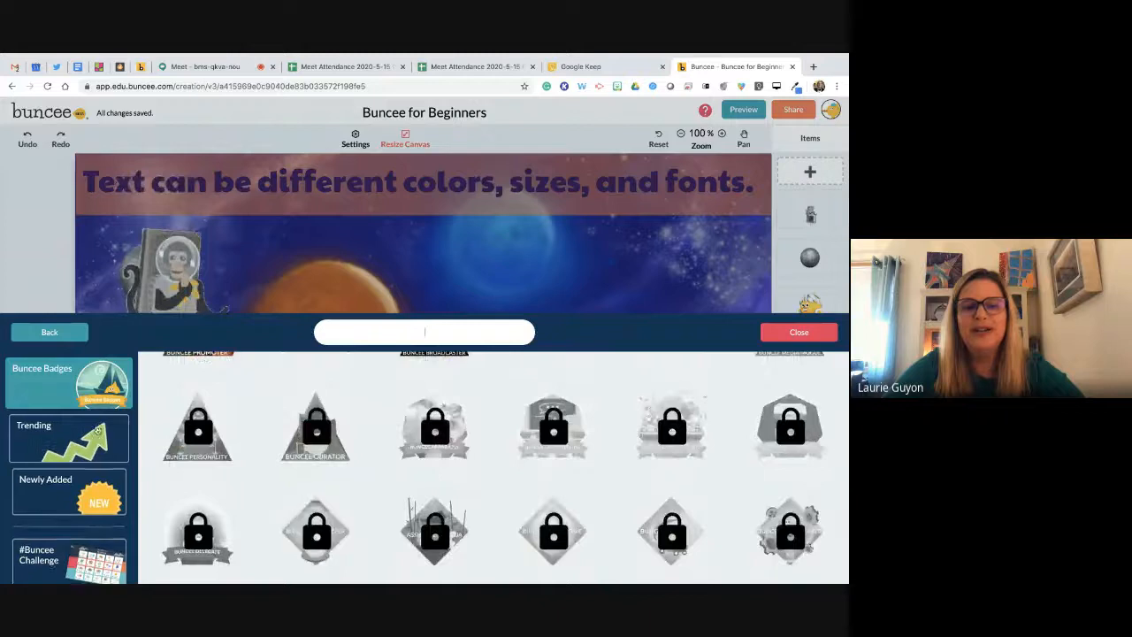
left_click(86, 436)
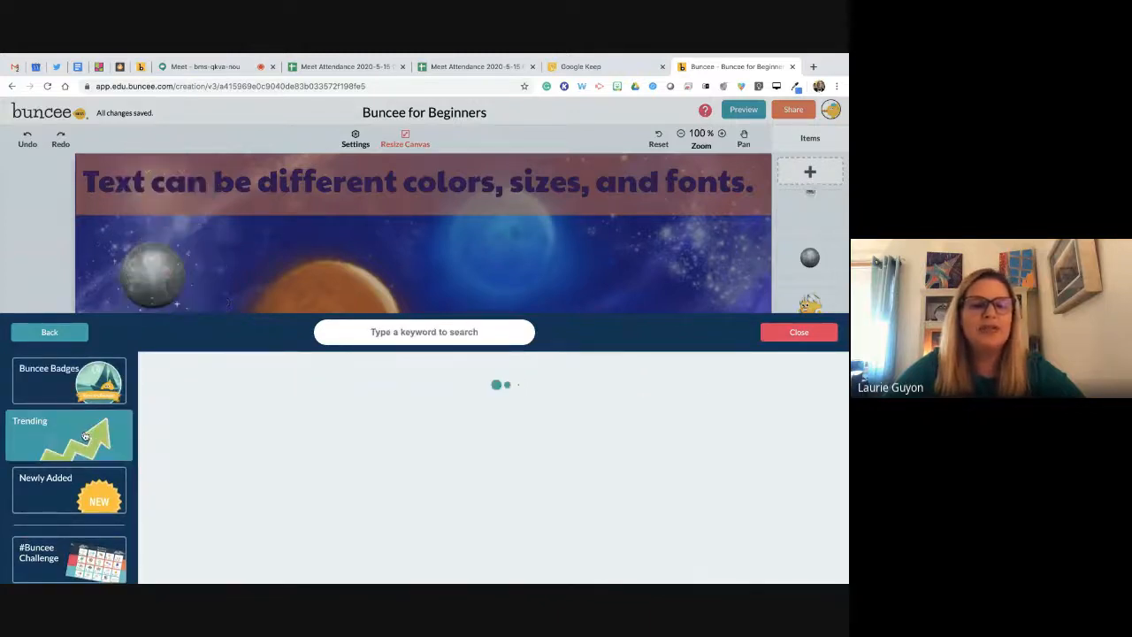
scroll(71, 472, "down", 6)
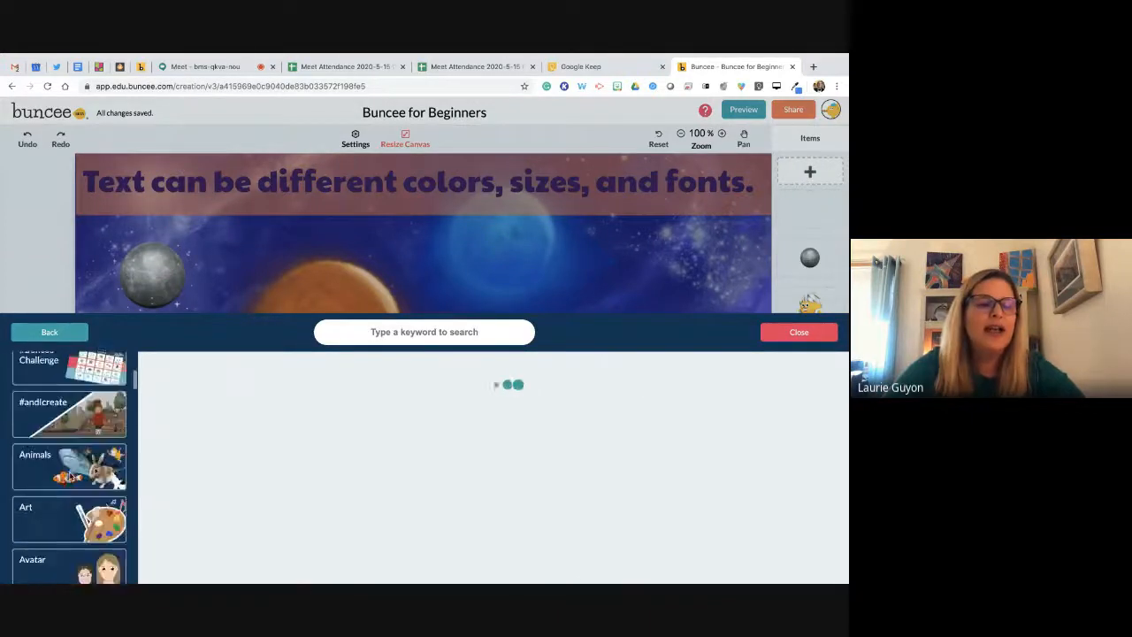
scroll(71, 475, "down", 3)
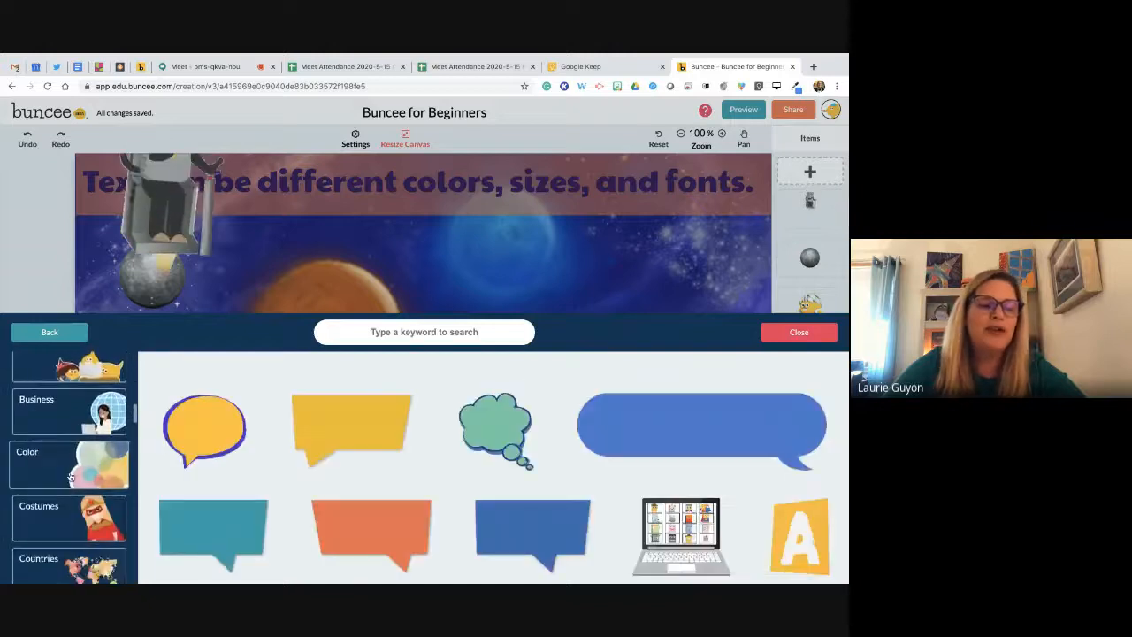
scroll(71, 478, "down", 2)
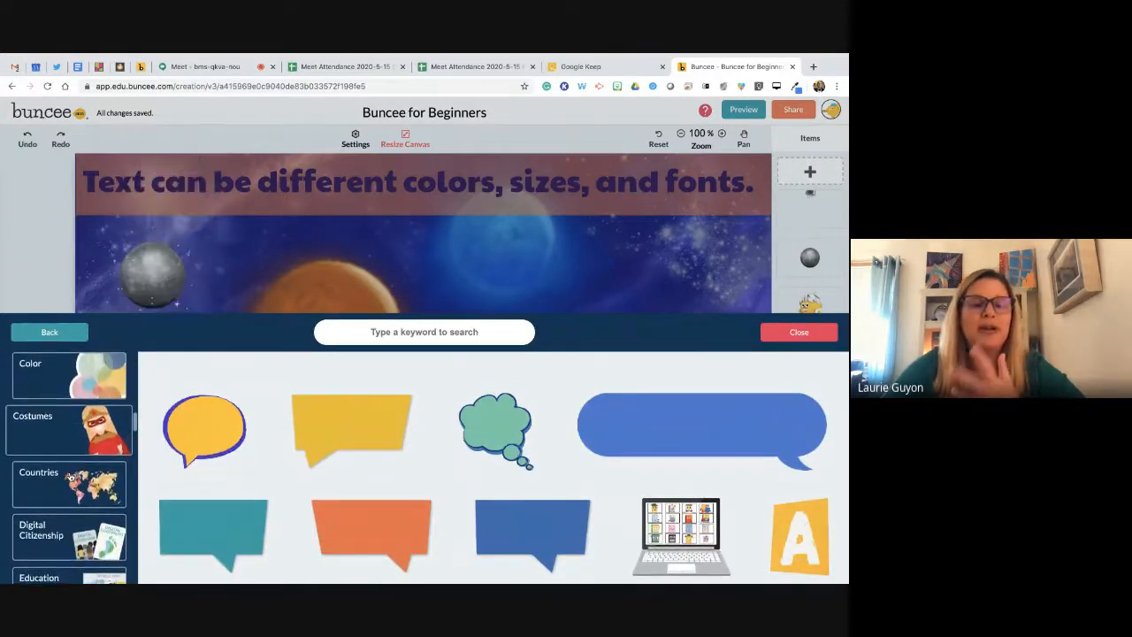
scroll(71, 475, "down", 3)
scroll(71, 475, "down", 8)
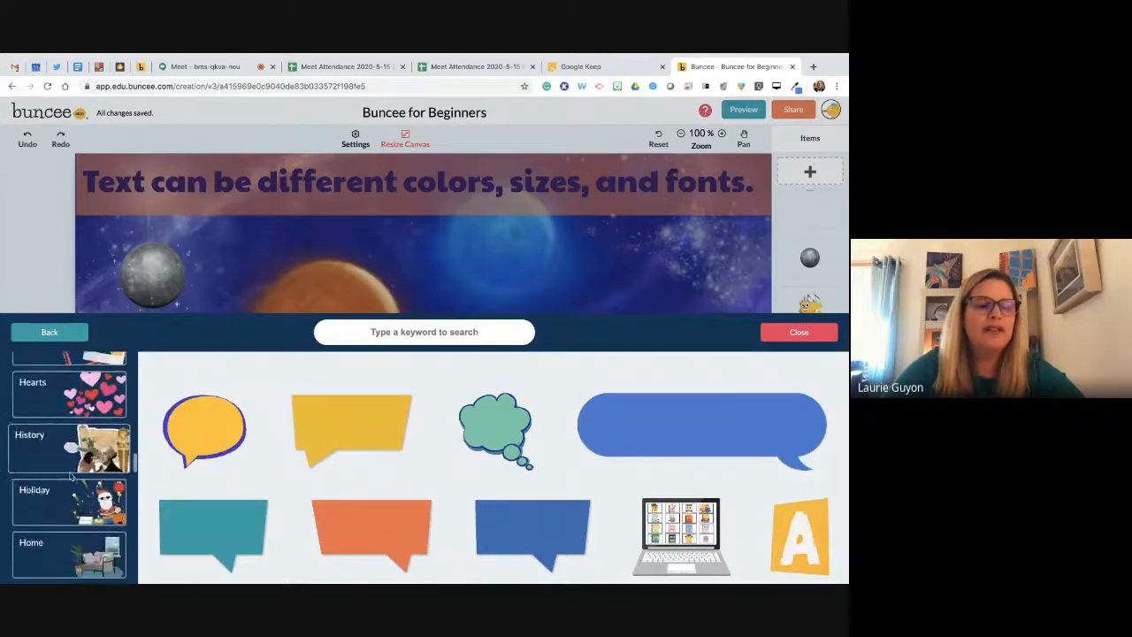
Browse the History stickers, from telephones and cannons through historical portraits to costumed figures
scroll(70, 477, "up", 1)
left_click(94, 446)
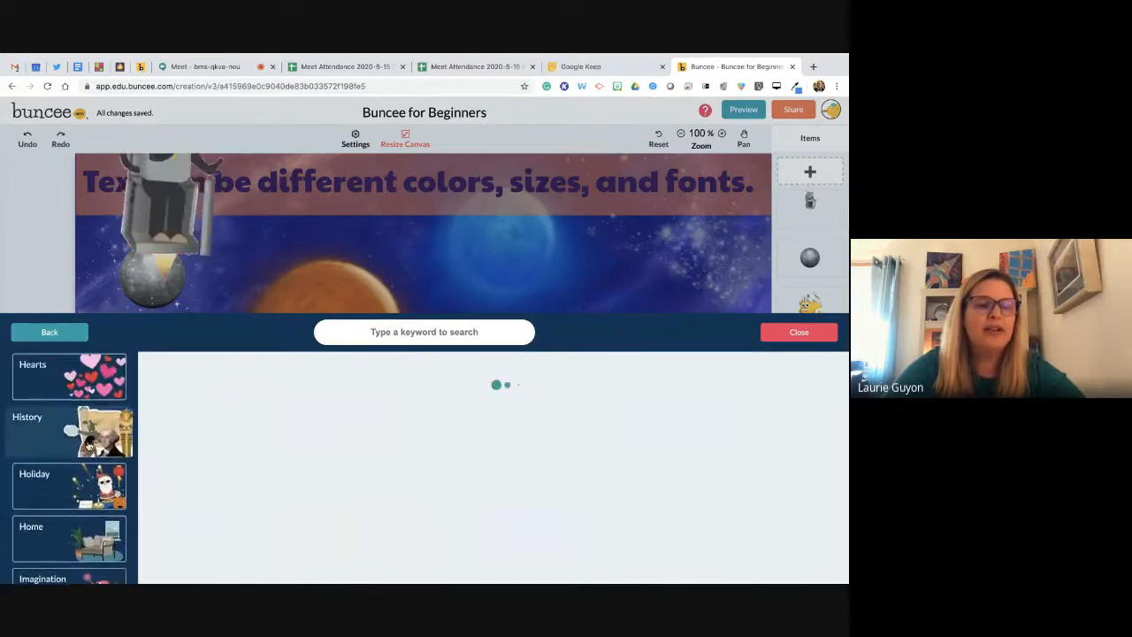
scroll(283, 567, "down", 10)
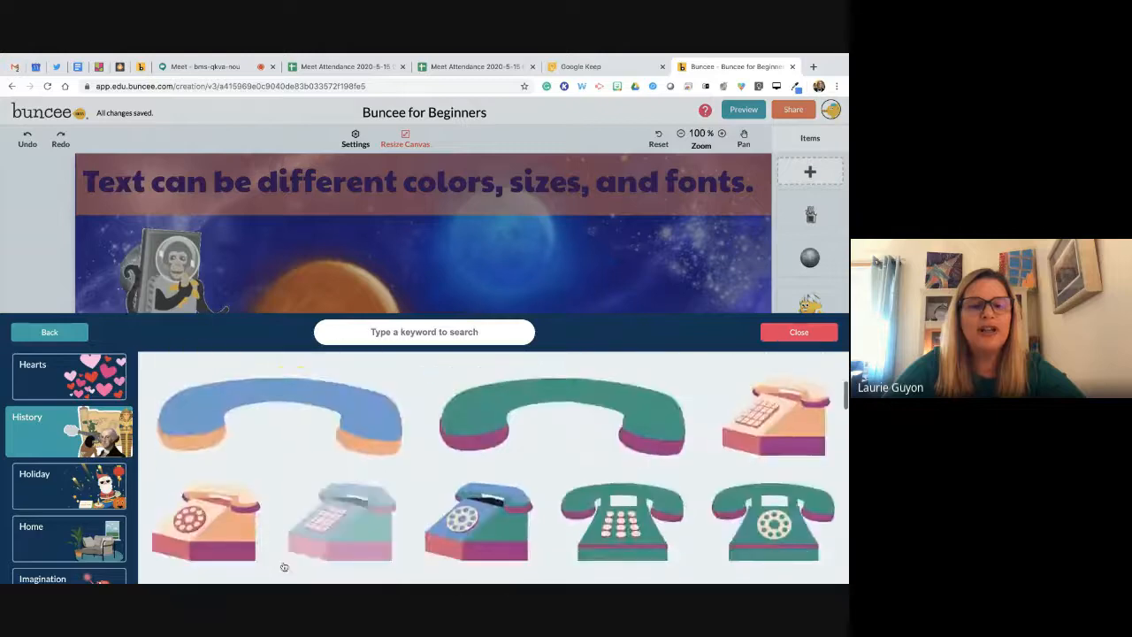
scroll(283, 567, "down", 10)
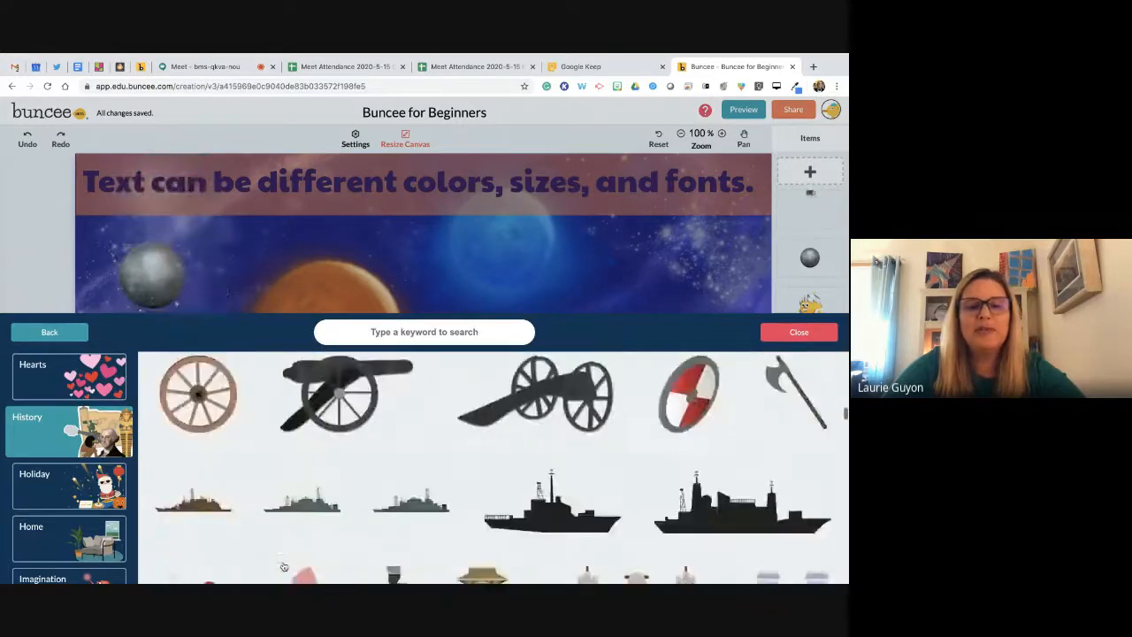
scroll(284, 567, "down", 10)
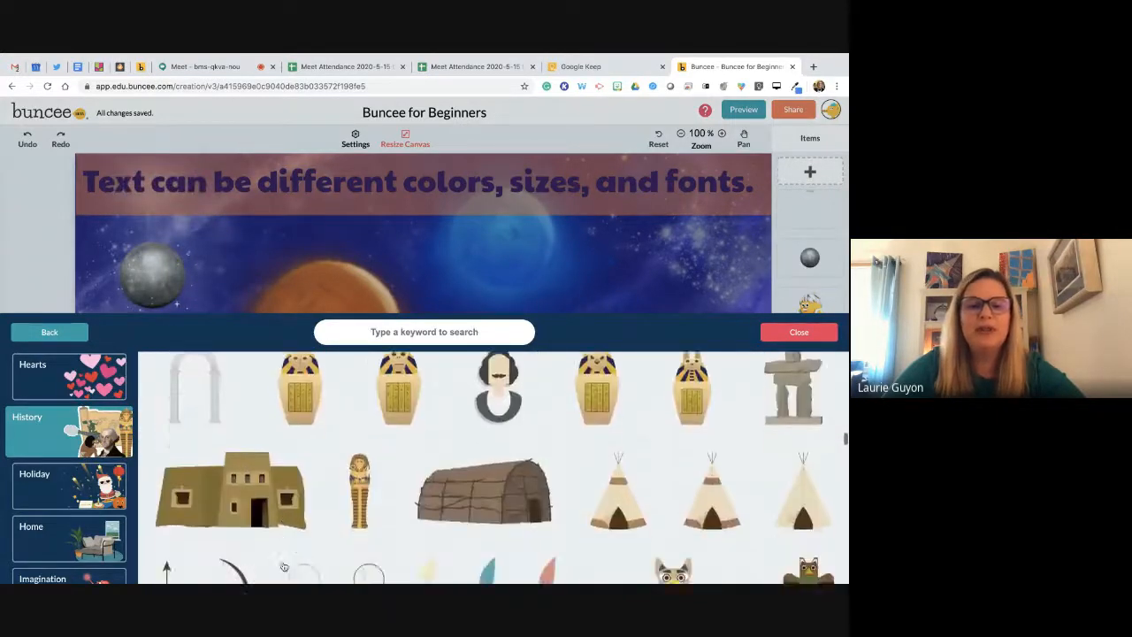
scroll(284, 567, "down", 10)
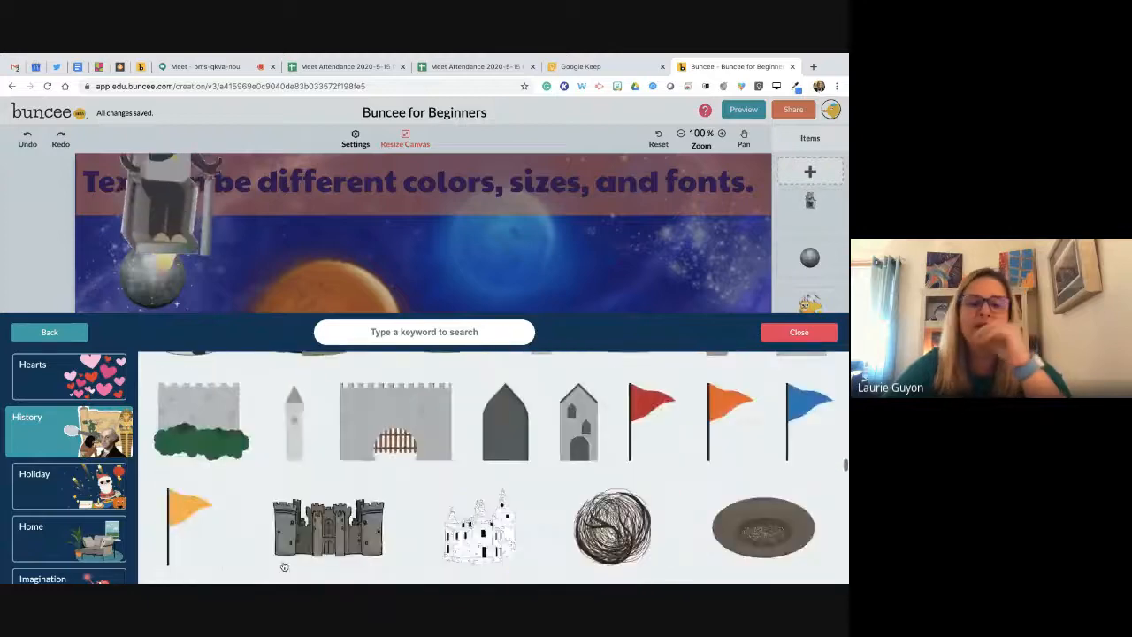
scroll(284, 567, "down", 10)
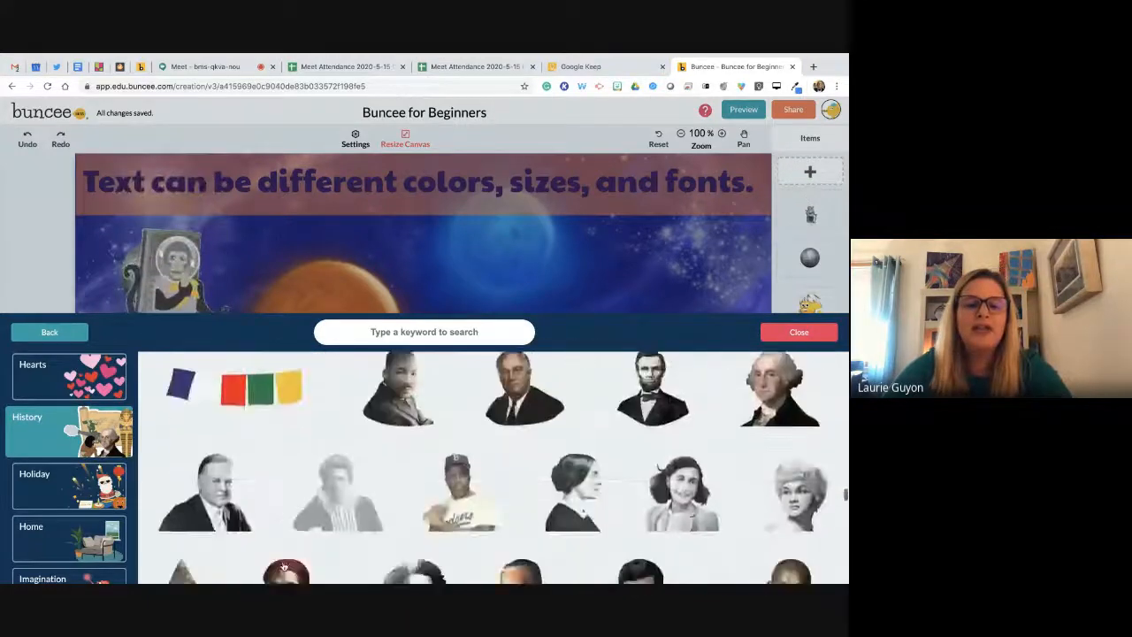
scroll(284, 567, "down", 10)
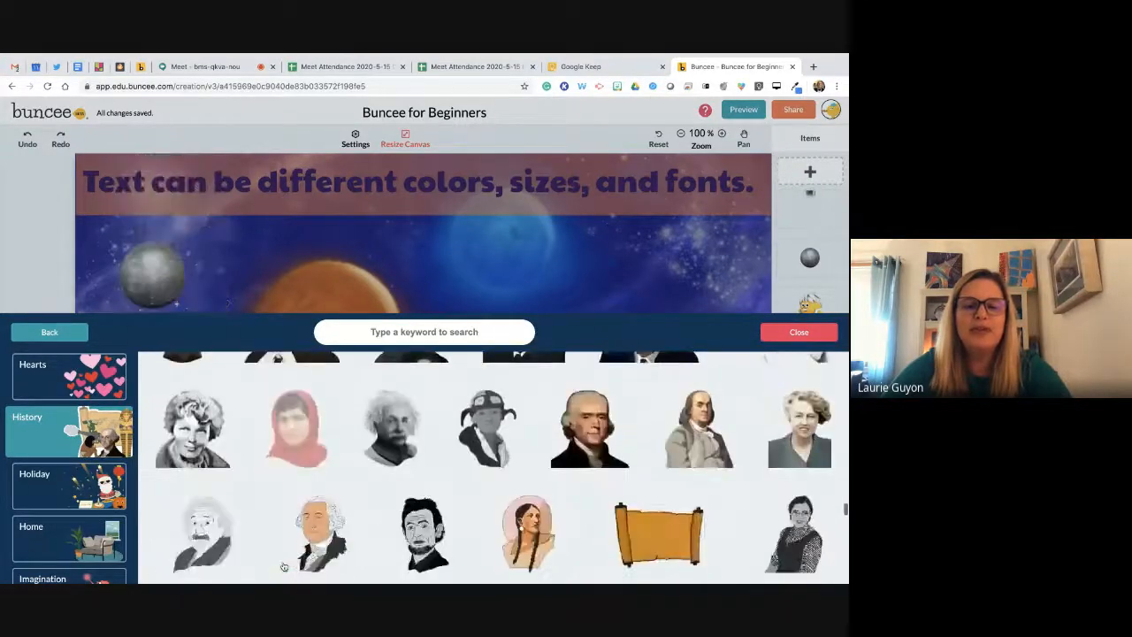
scroll(283, 567, "down", 10)
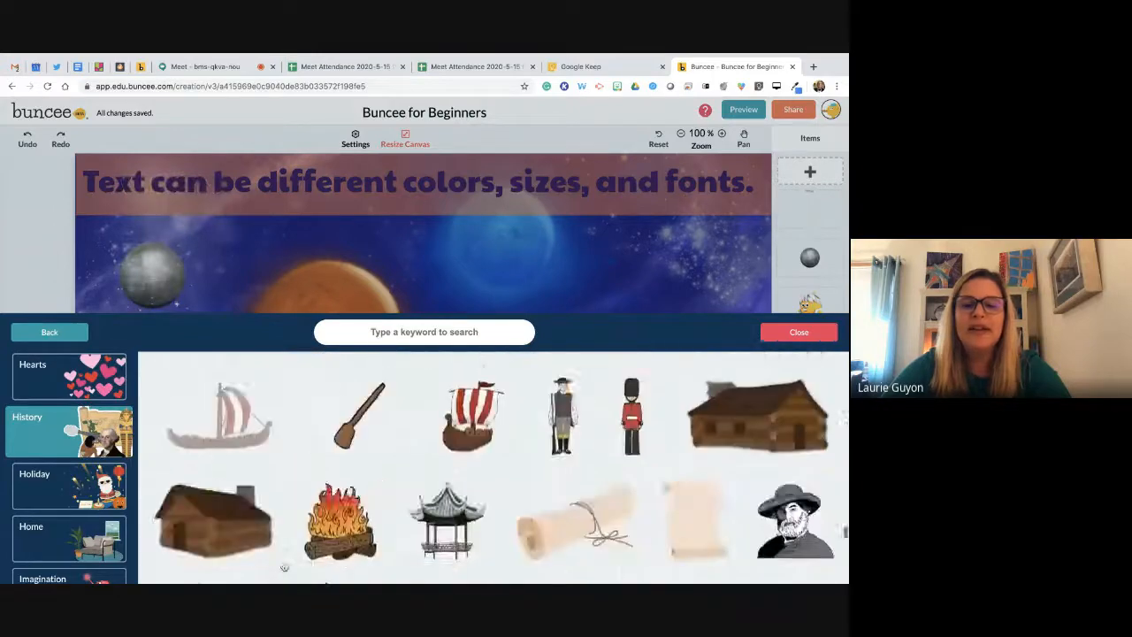
scroll(283, 566, "down", 1)
scroll(279, 570, "down", 5)
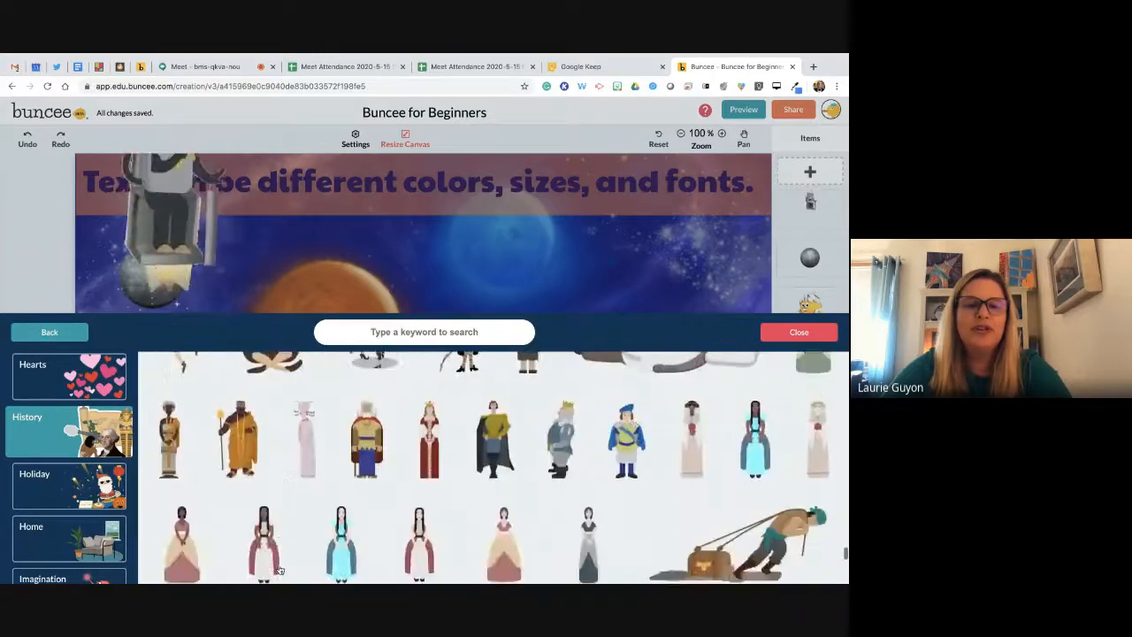
scroll(280, 571, "down", 2)
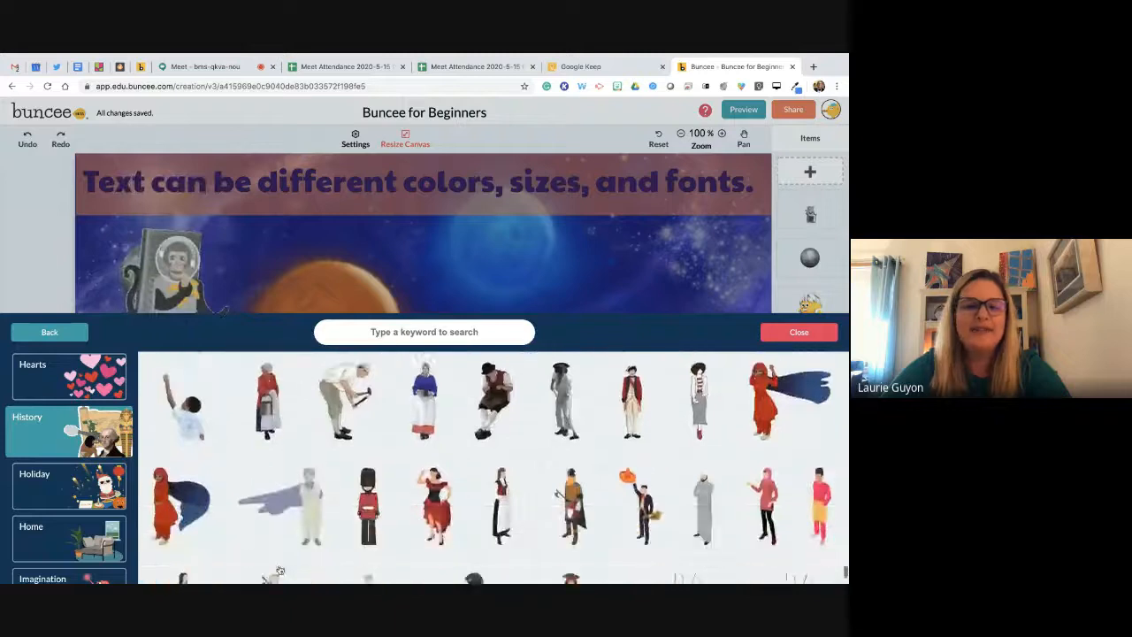
Search the stickers for "astronaut" and add the standing astronaut in the white-and-red suit with the backpack to the page
left_click(426, 329)
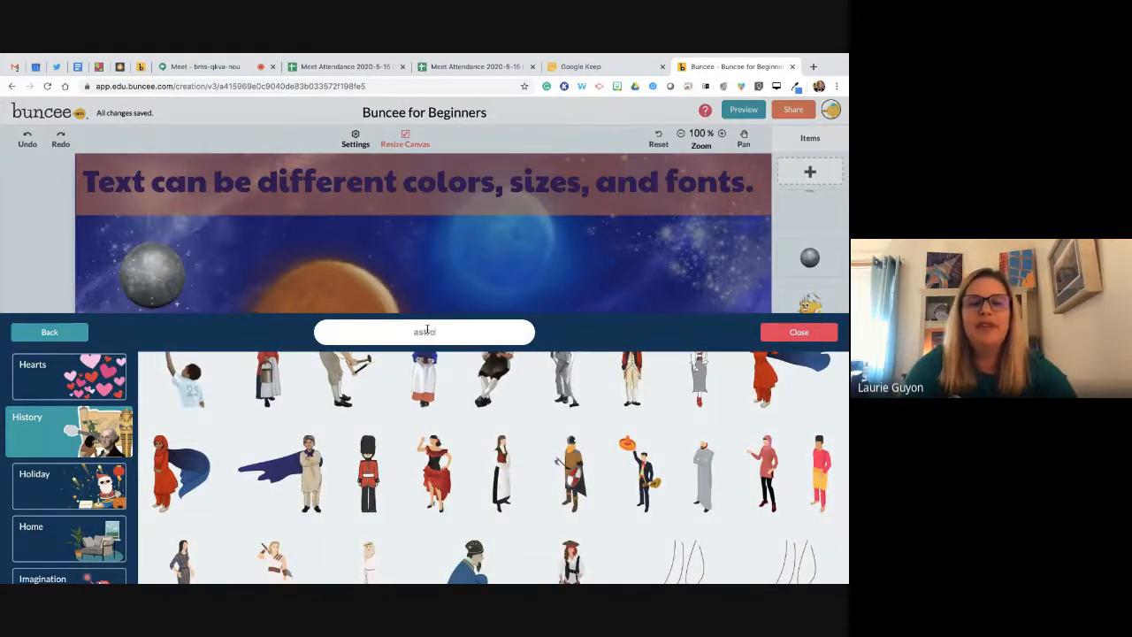
key("Return")
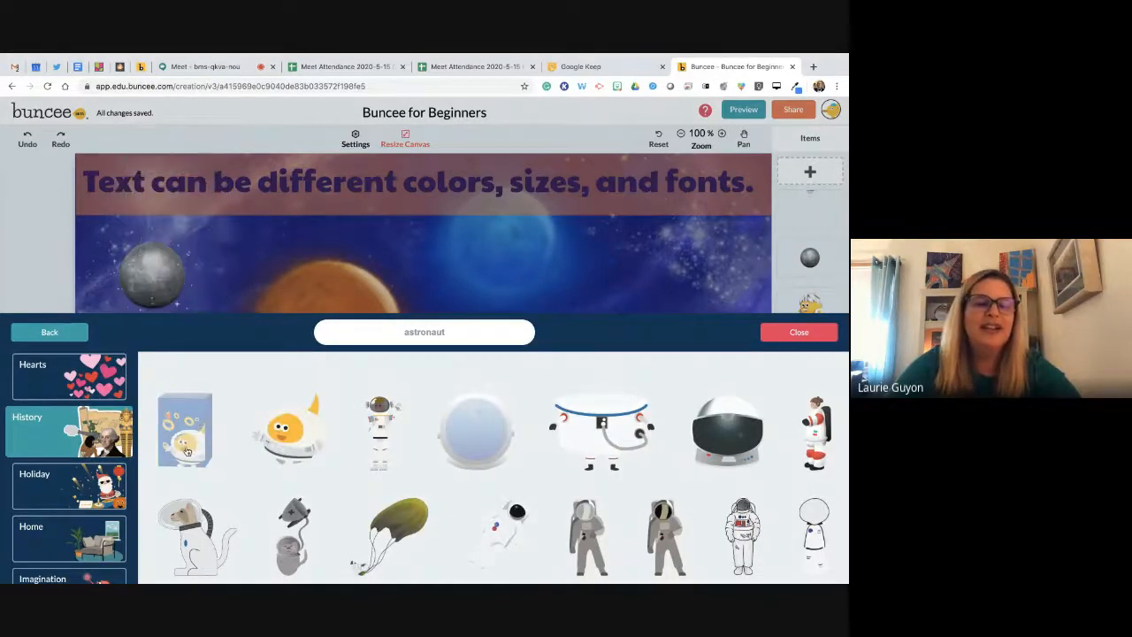
scroll(230, 510, "down", 1)
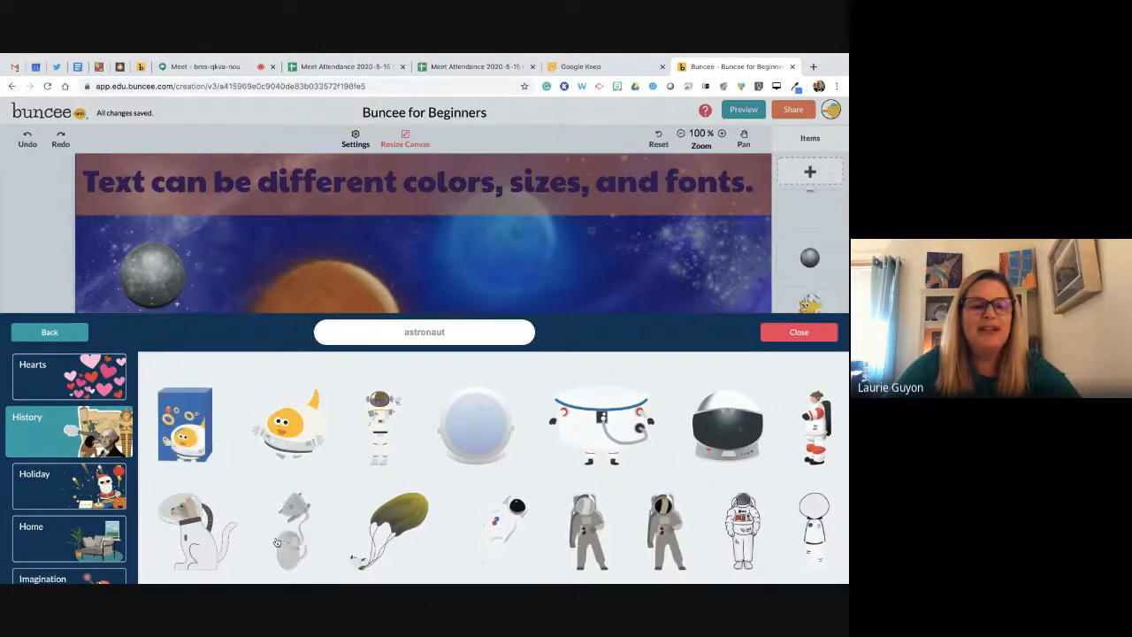
left_click(814, 426)
left_click(722, 332)
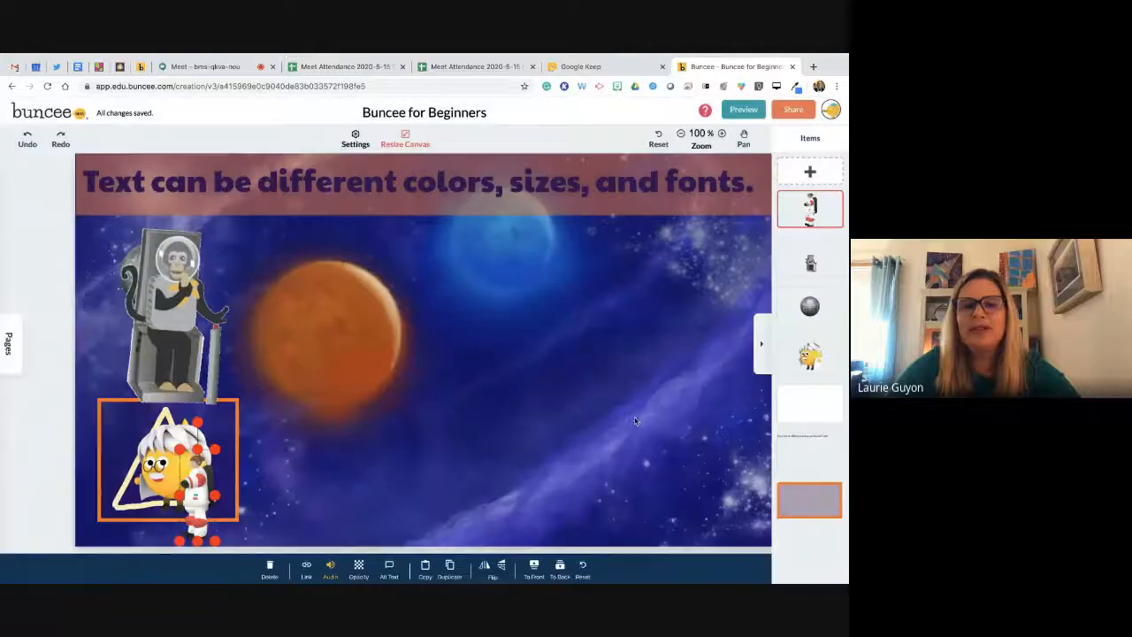
Enlarge the astronaut beside the orange-bordered box and flip it horizontally so it faces away from the box
left_click_drag(194, 501, 263, 478)
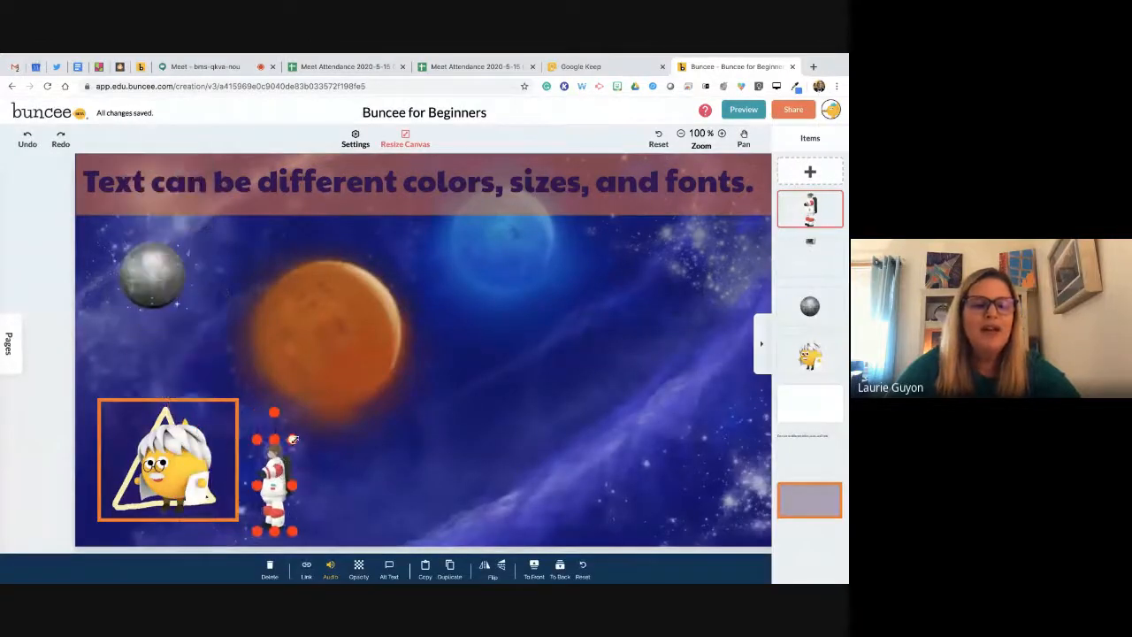
left_click_drag(276, 437, 361, 372)
left_click_drag(298, 442, 280, 457)
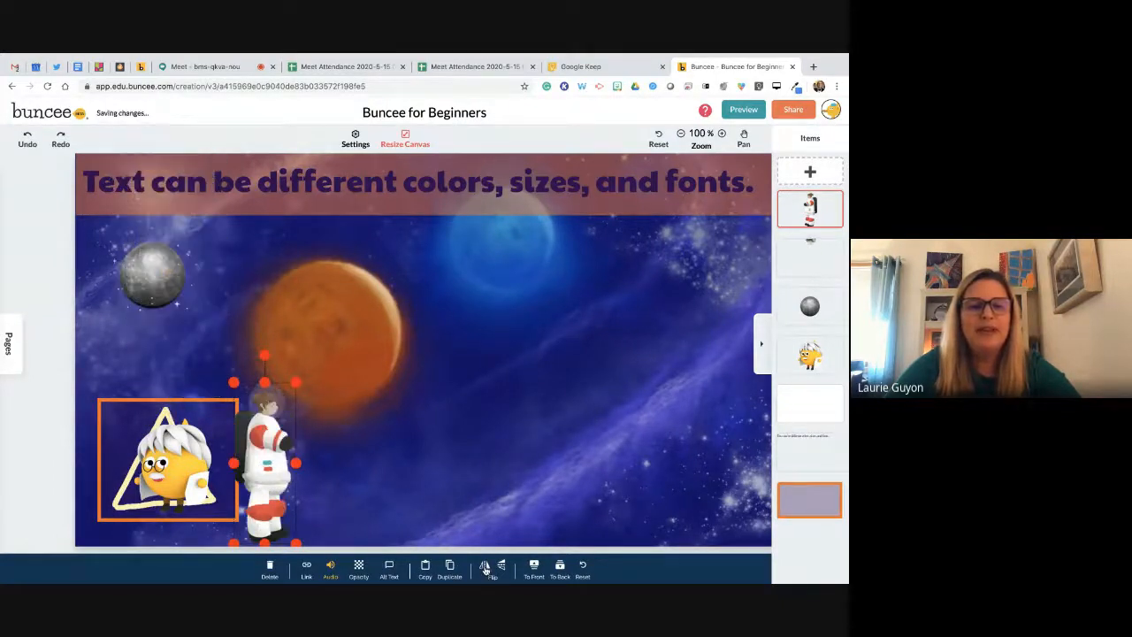
left_click_drag(284, 471, 281, 458)
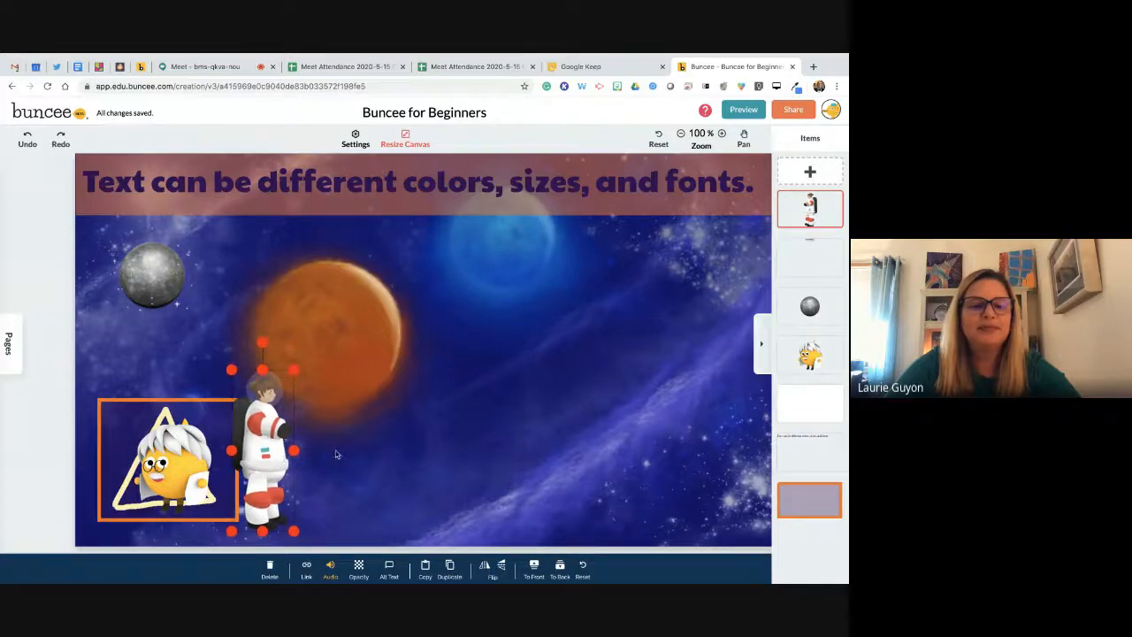
left_click(297, 453)
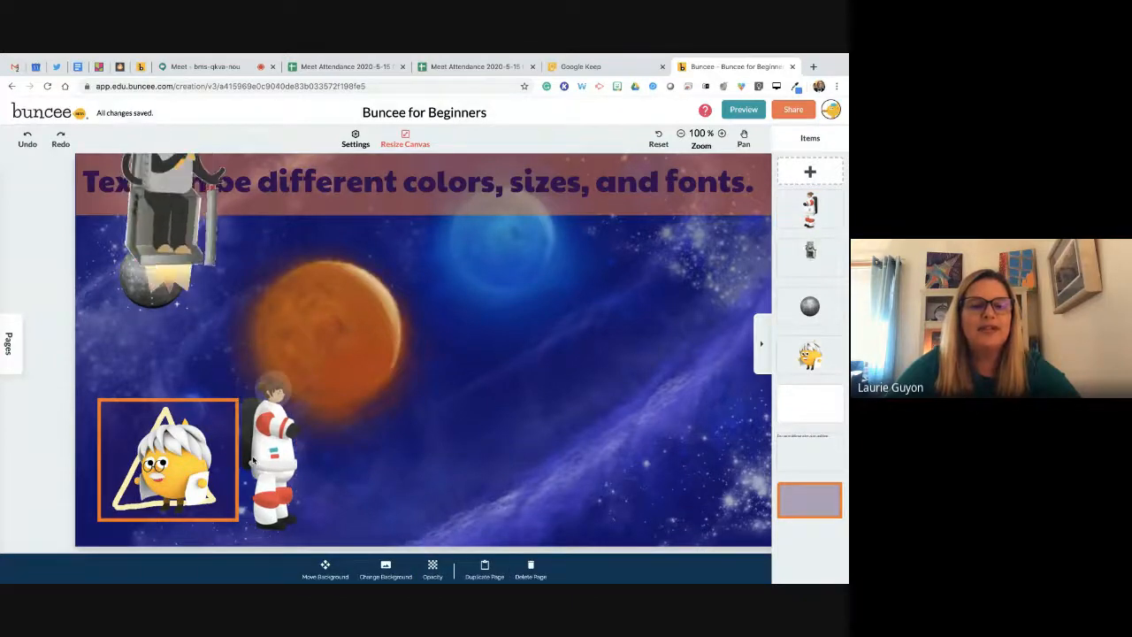
Shrink the astronaut and move it up so it stands on the upper edge of the orange planet
left_click_drag(303, 369, 283, 415)
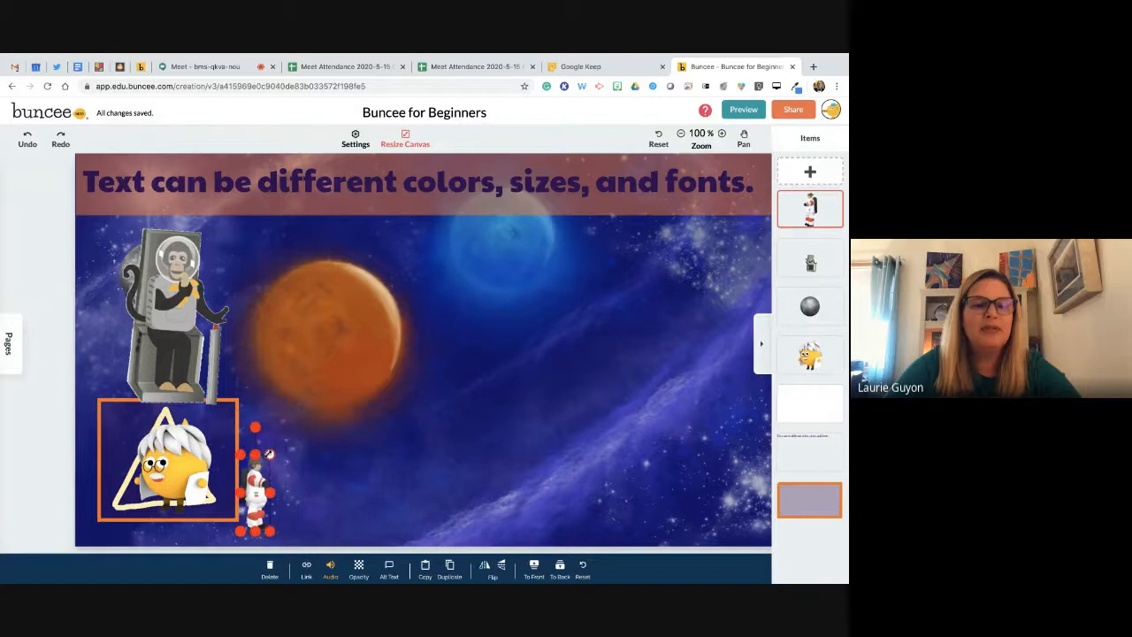
left_click_drag(253, 481, 236, 473)
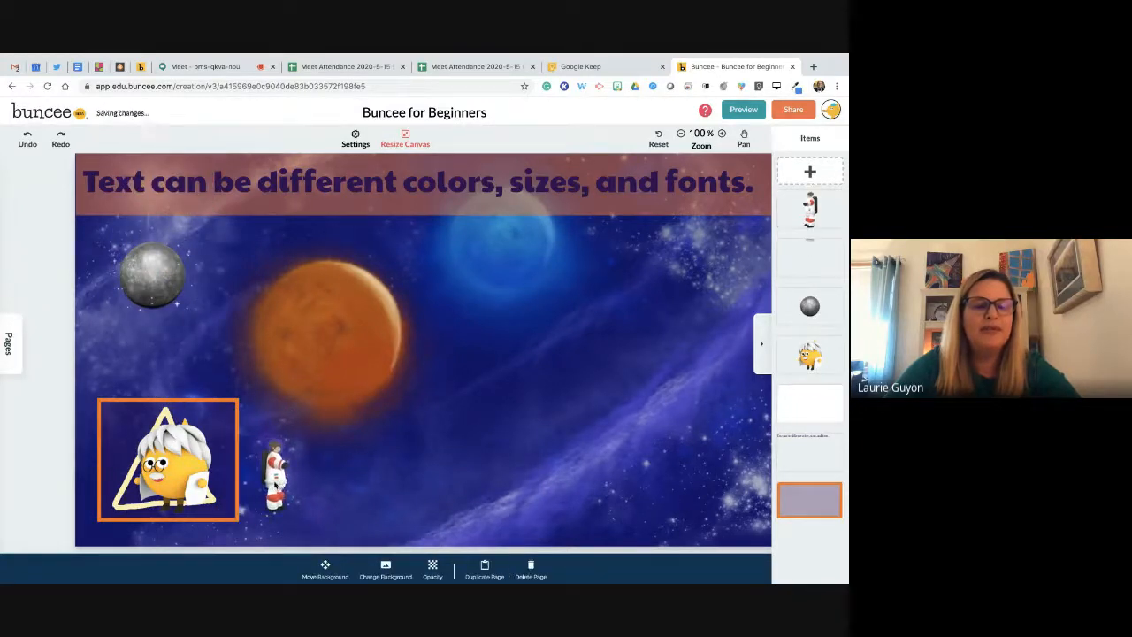
left_click(254, 504)
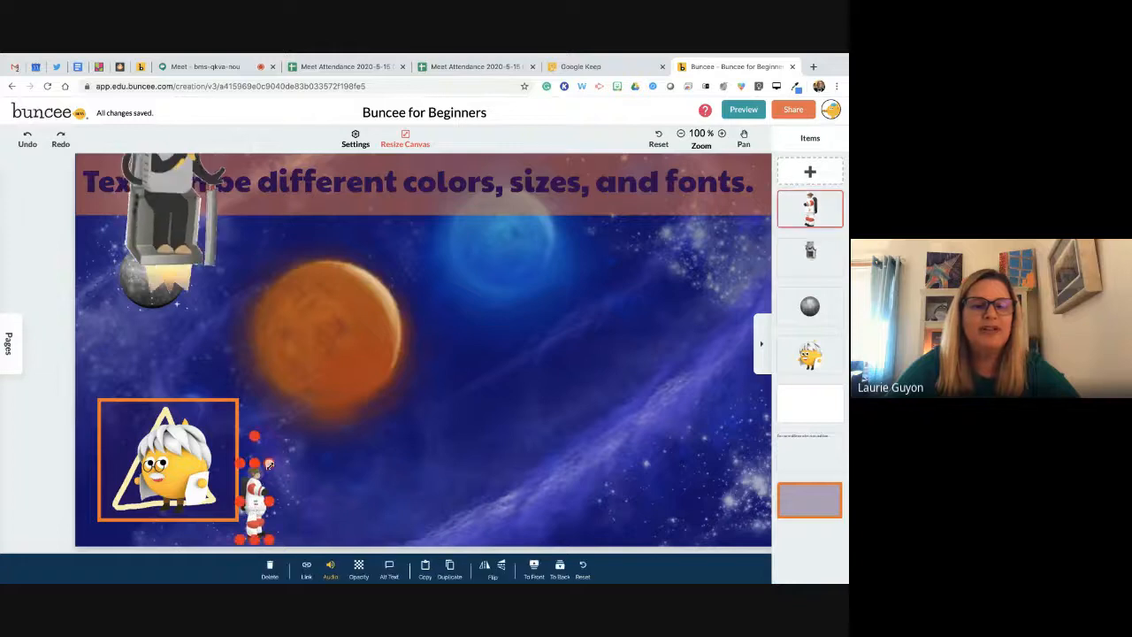
left_click_drag(254, 499, 324, 314)
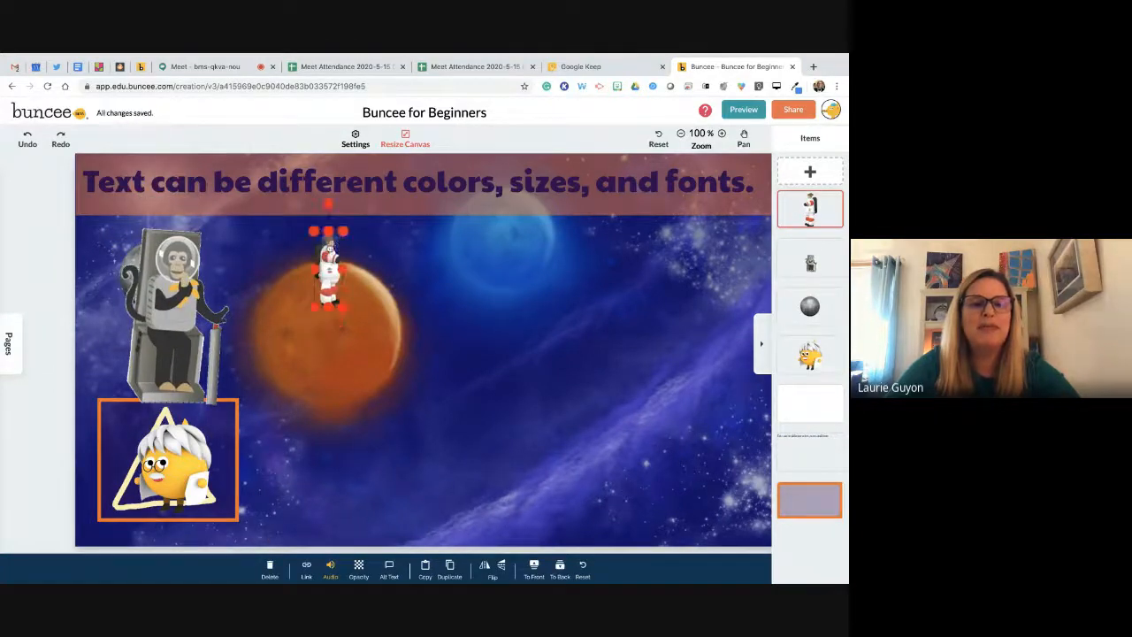
left_click_drag(332, 240, 335, 202)
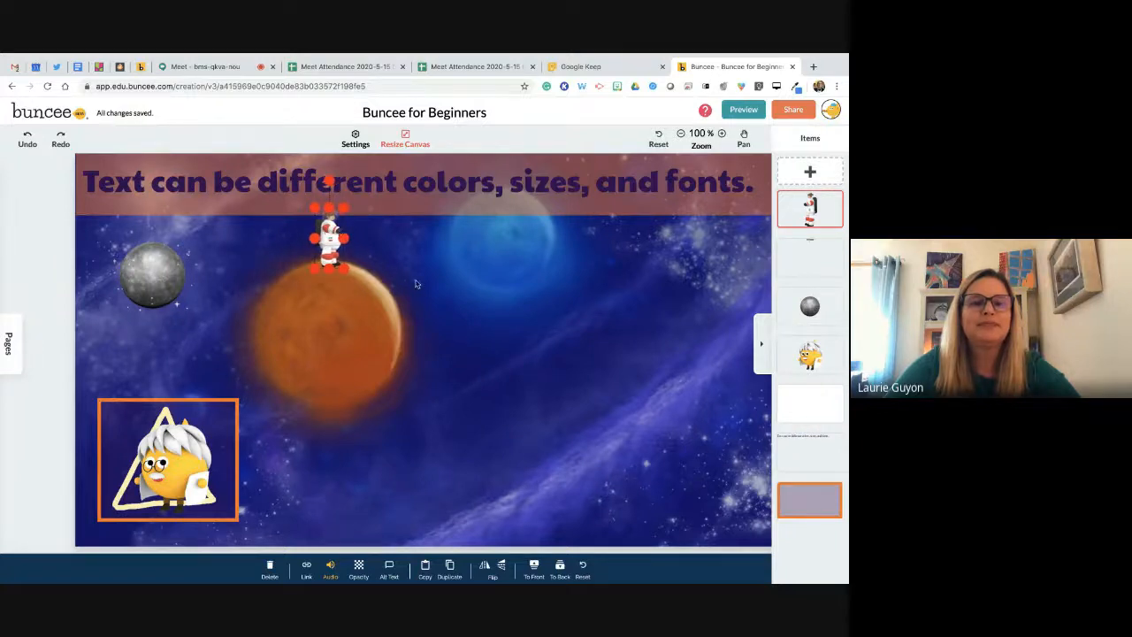
Open the library of decorative word messages and browse the Newly Added designs
left_click(808, 173)
left_click(288, 495)
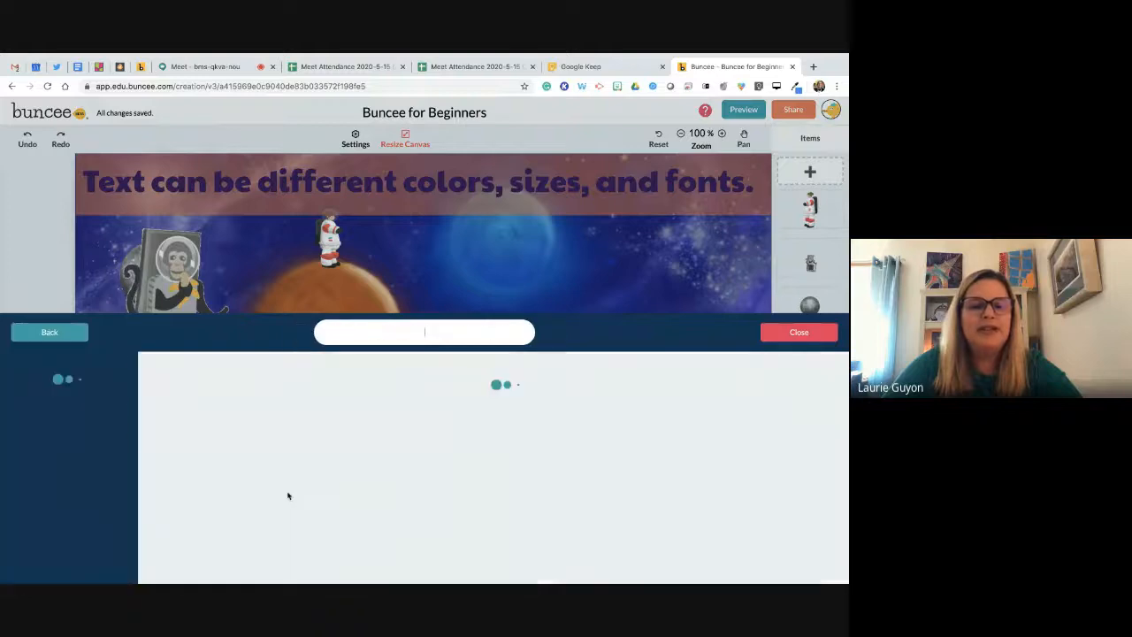
scroll(378, 492, "down", 10)
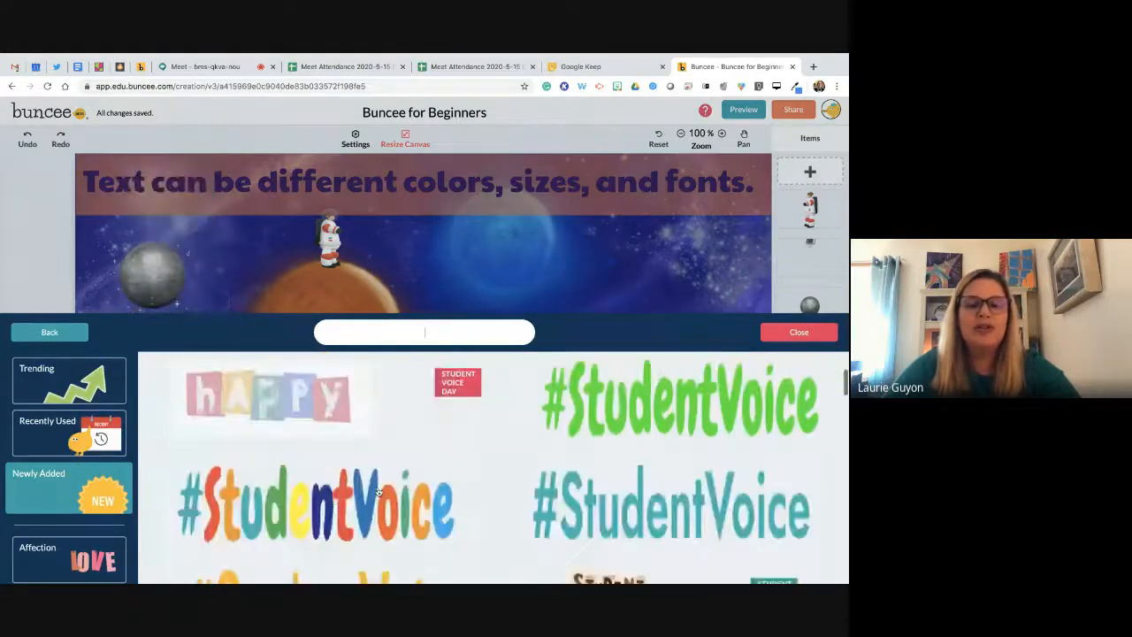
scroll(379, 491, "down", 10)
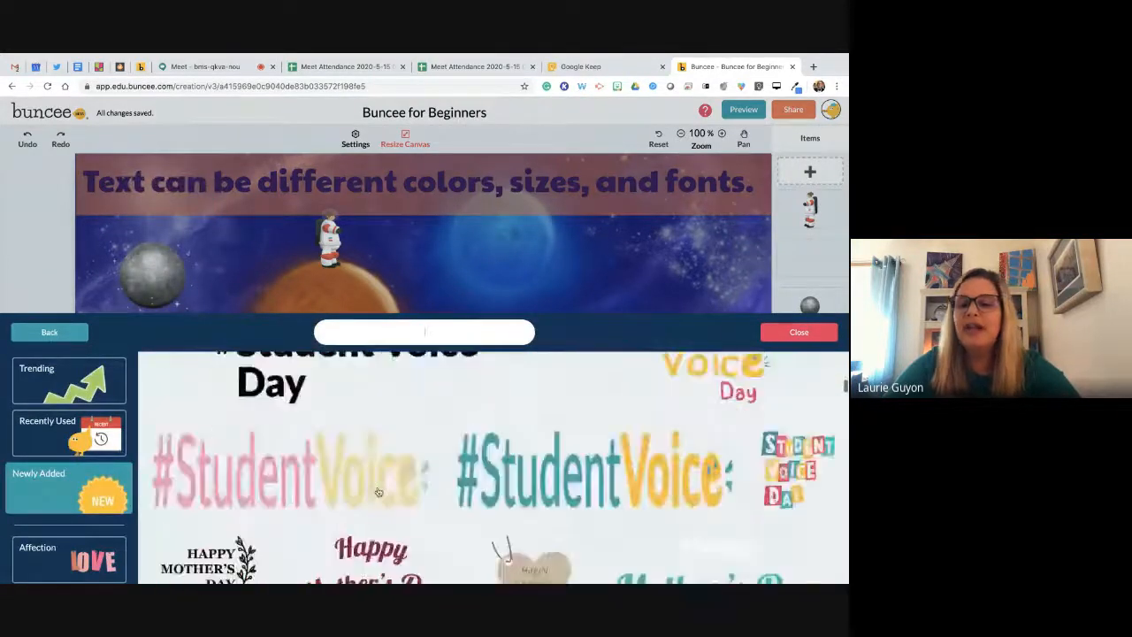
scroll(378, 492, "down", 2)
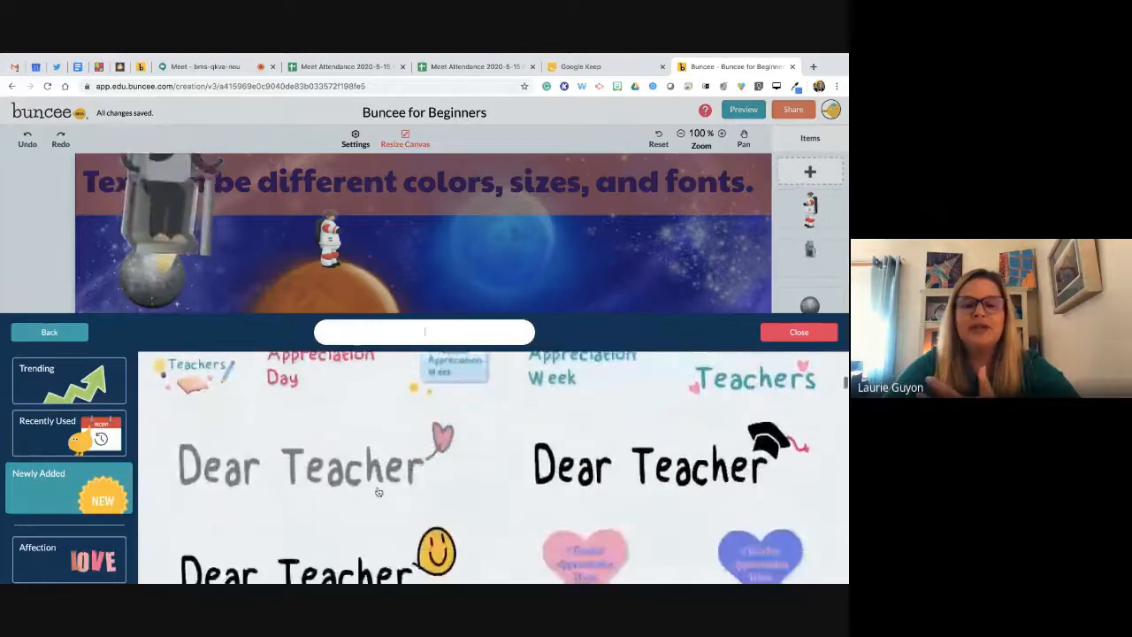
scroll(378, 492, "down", 10)
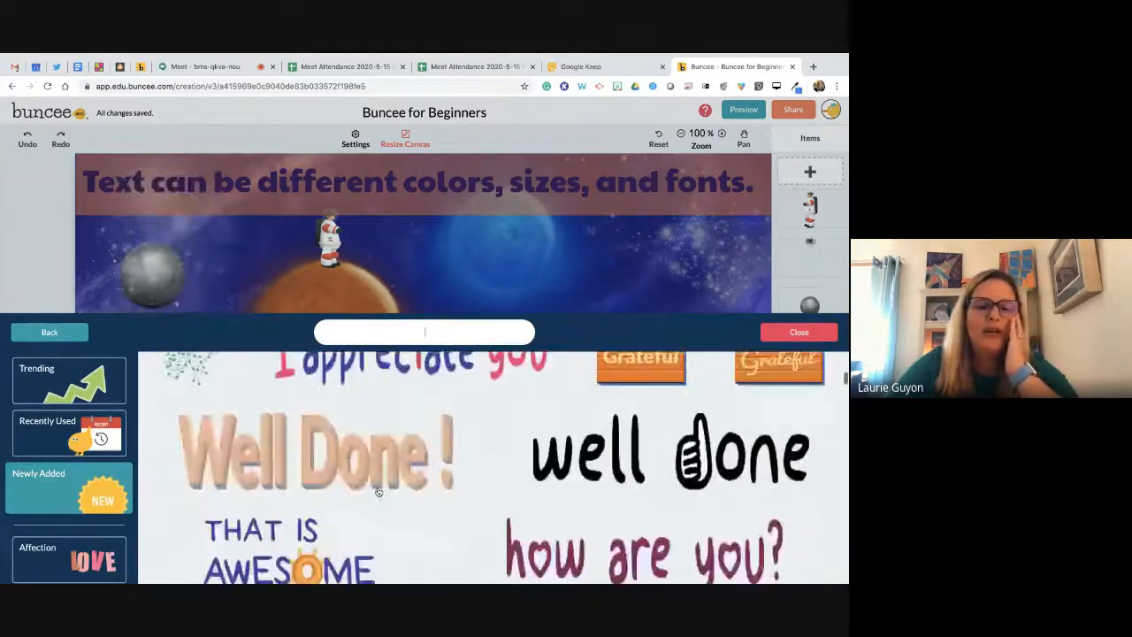
scroll(379, 491, "down", 2)
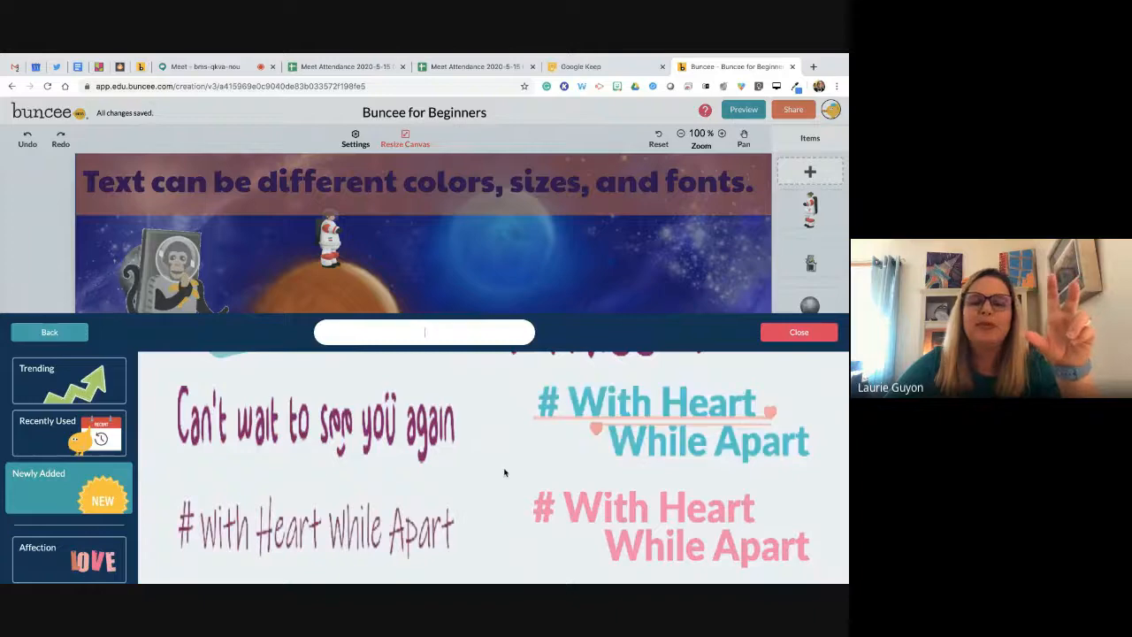
scroll(505, 472, "down", 5)
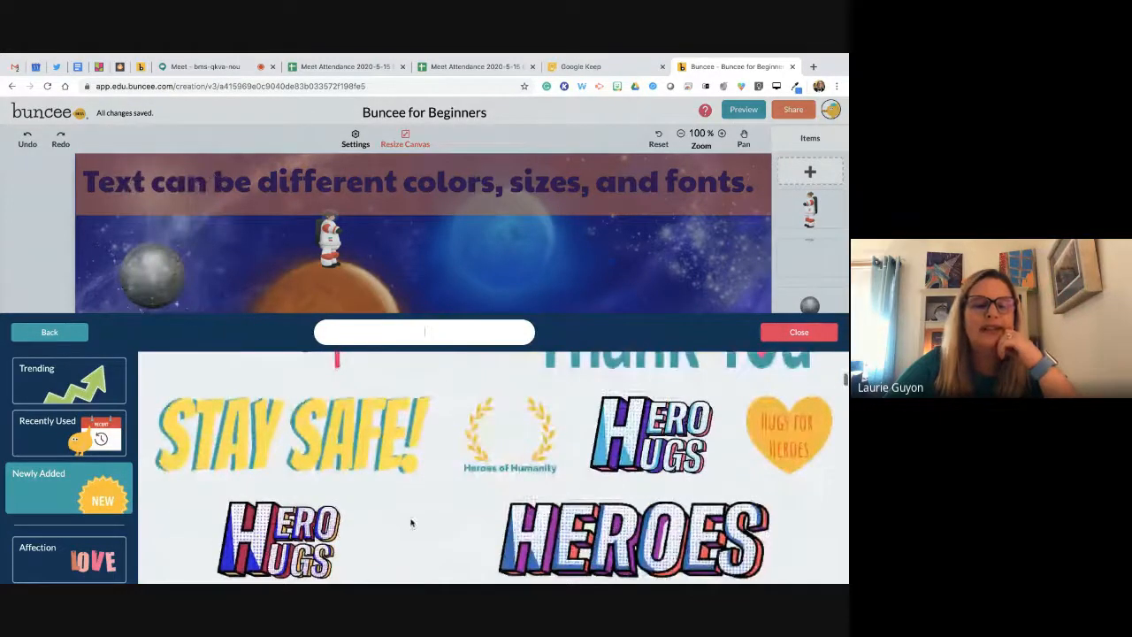
scroll(411, 521, "down", 10)
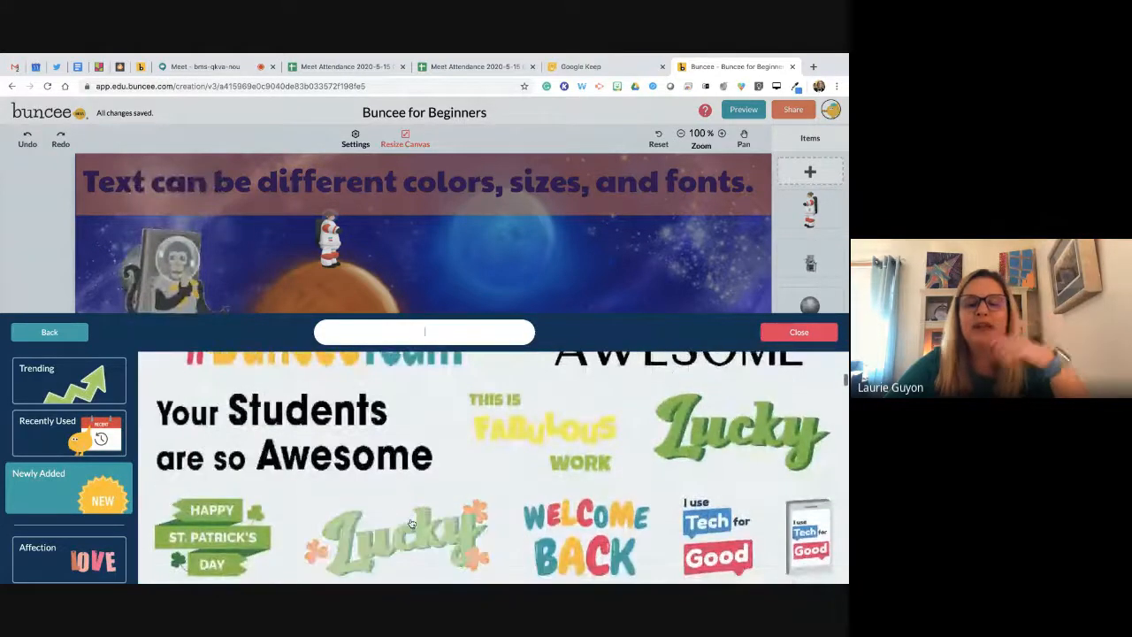
scroll(412, 523, "down", 3)
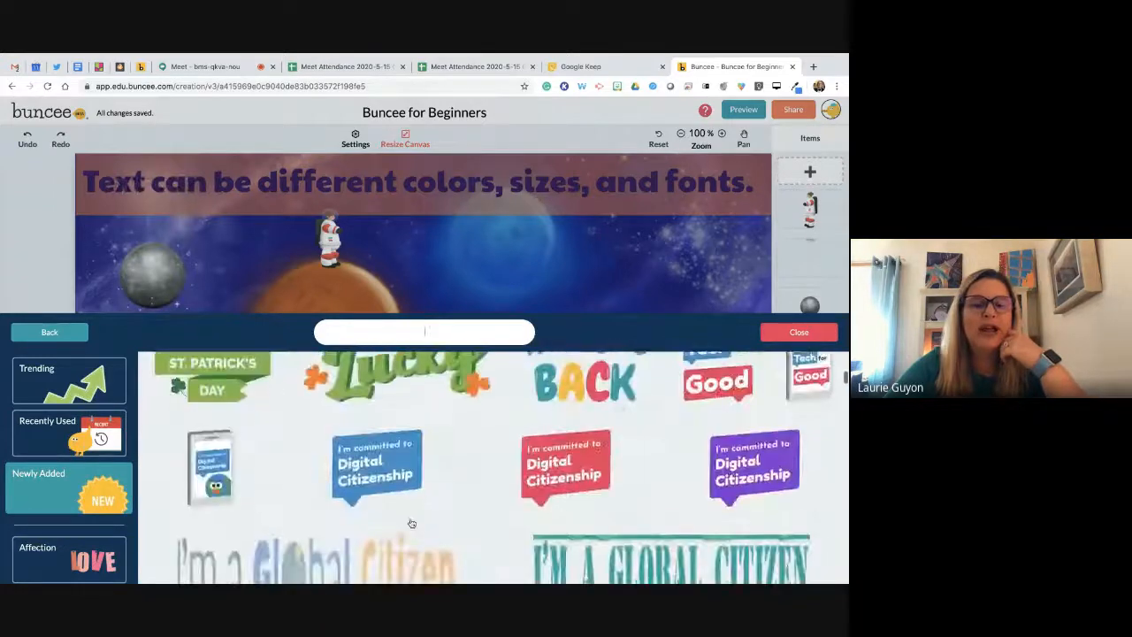
scroll(497, 512, "down", 10)
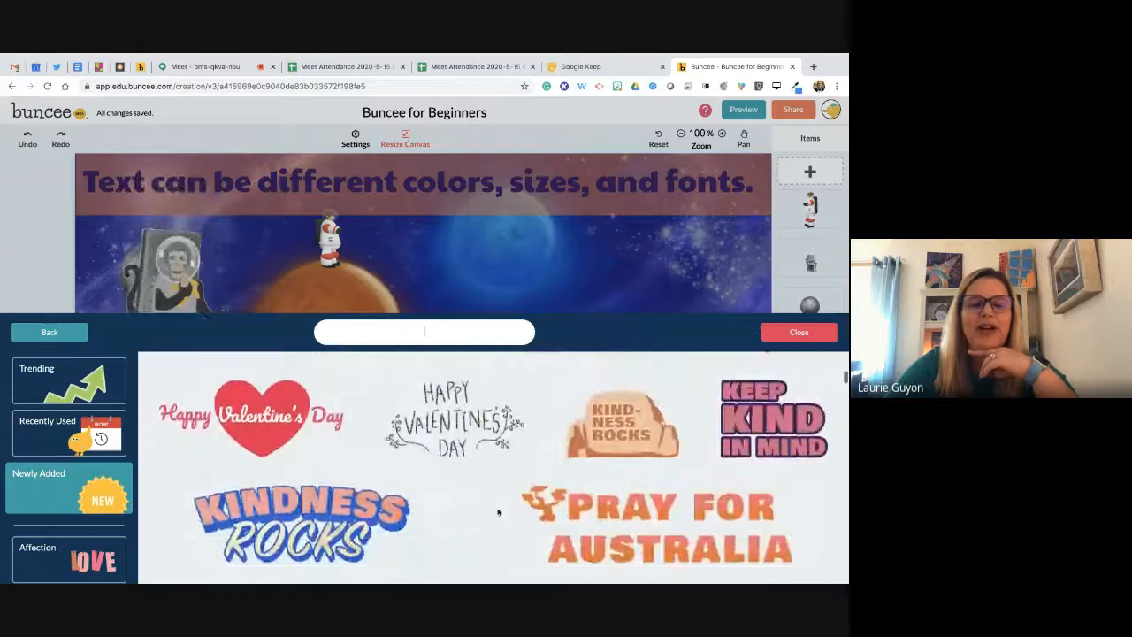
scroll(498, 512, "down", 1)
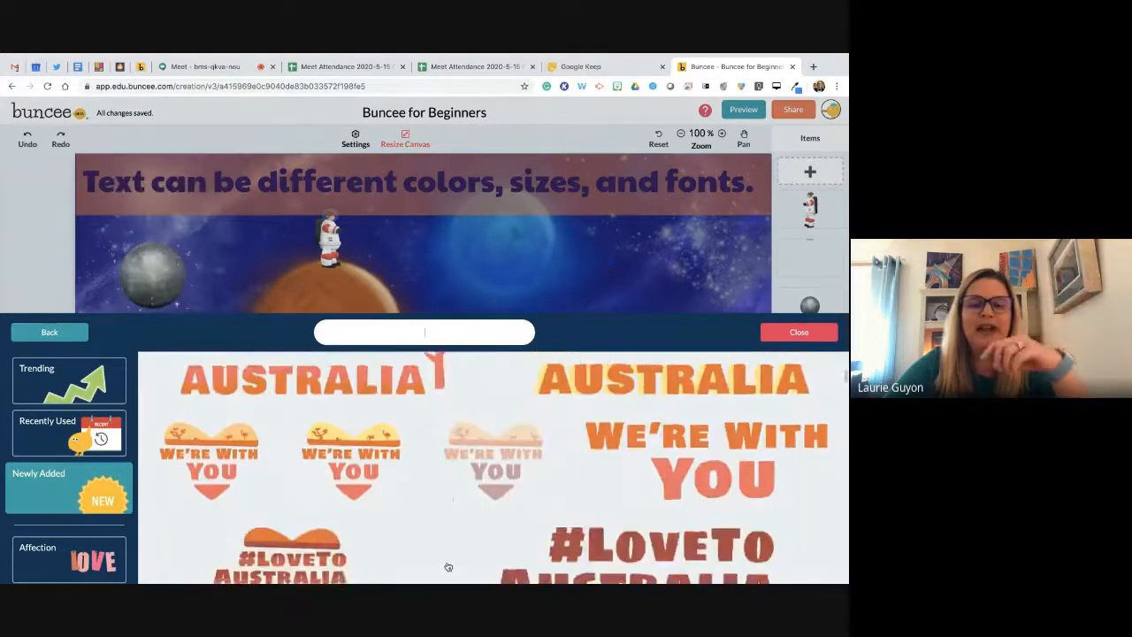
scroll(448, 566, "down", 10)
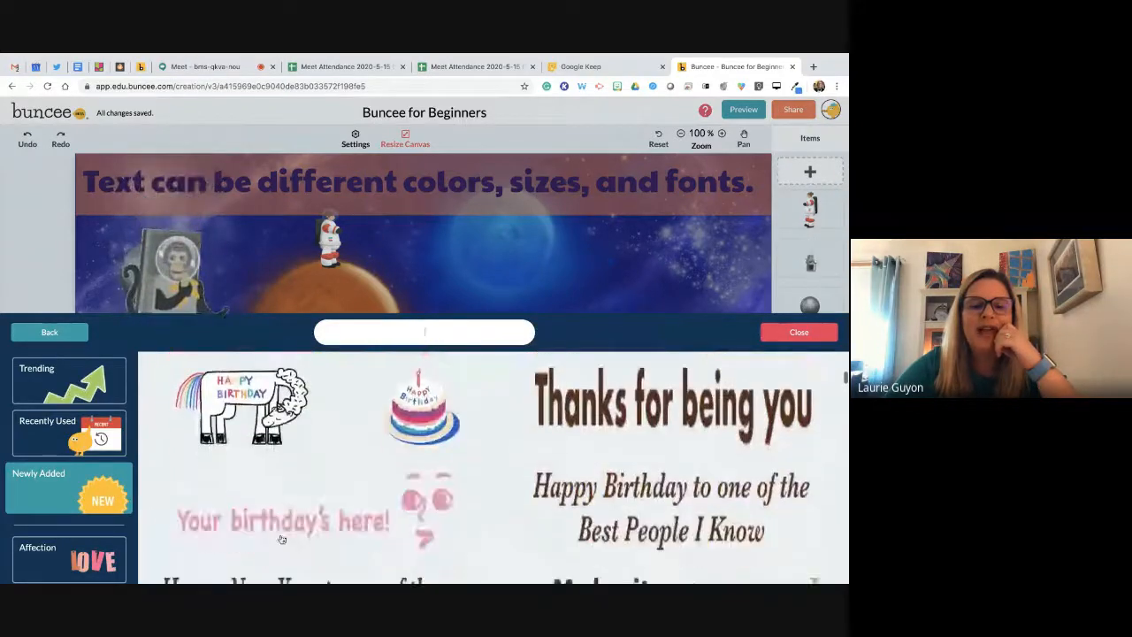
Look through the message categories and browse the Education messages
scroll(75, 500, "down", 3)
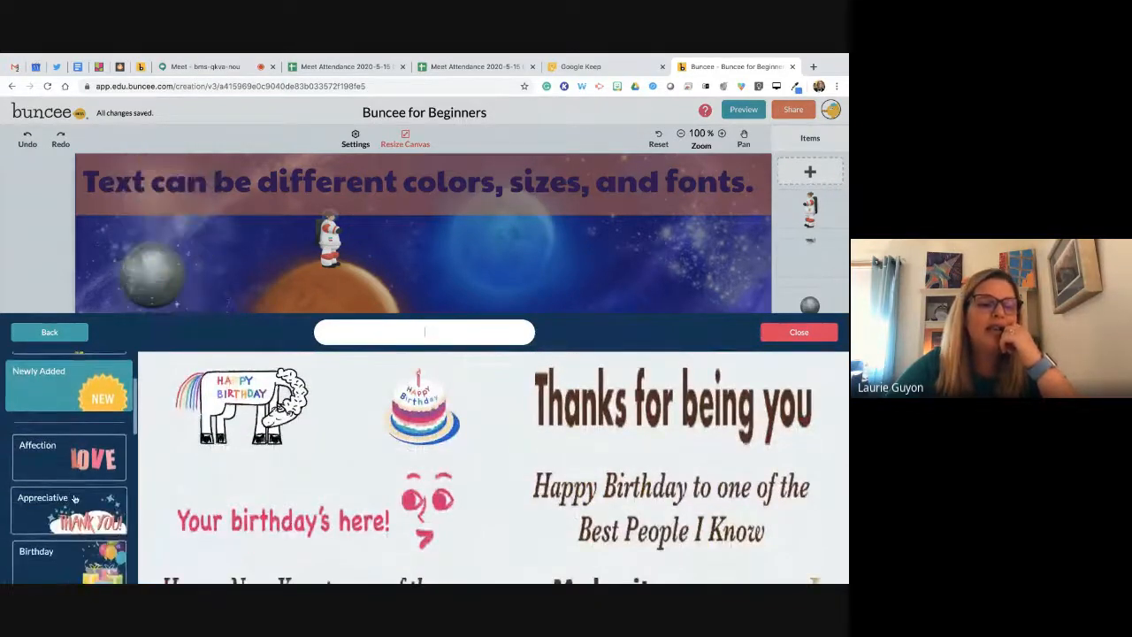
scroll(76, 499, "down", 5)
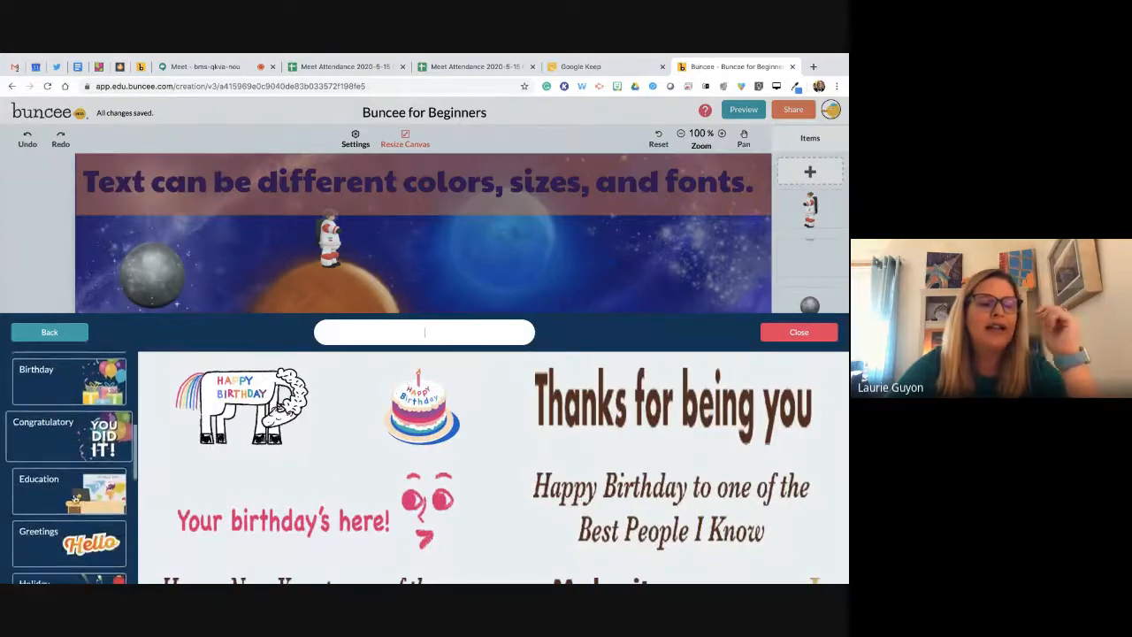
left_click(87, 471)
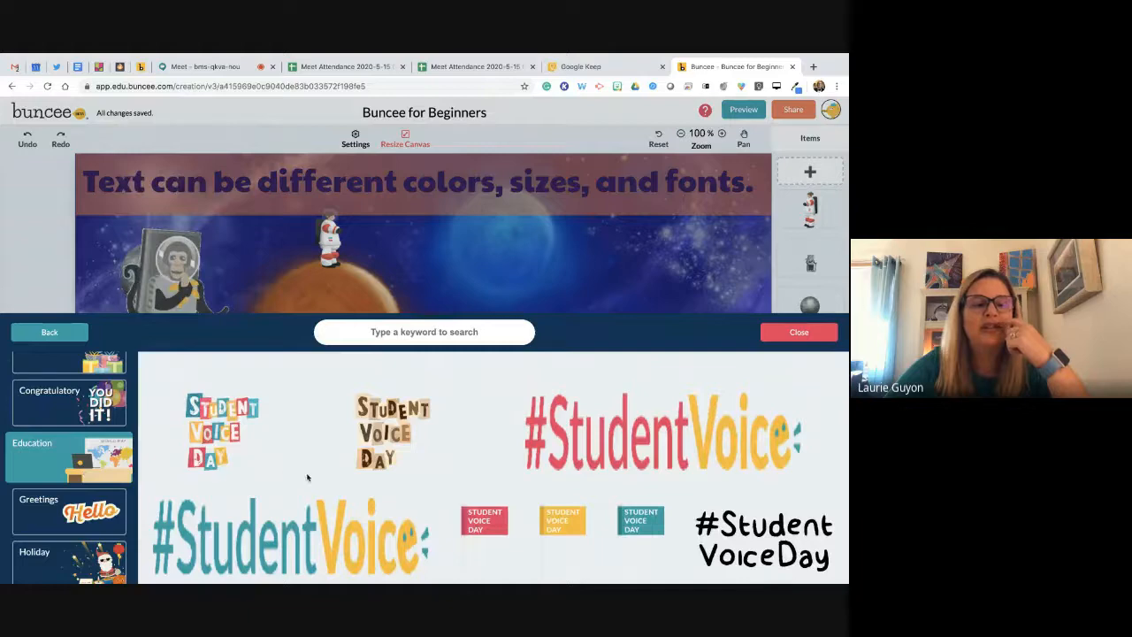
scroll(307, 477, "down", 10)
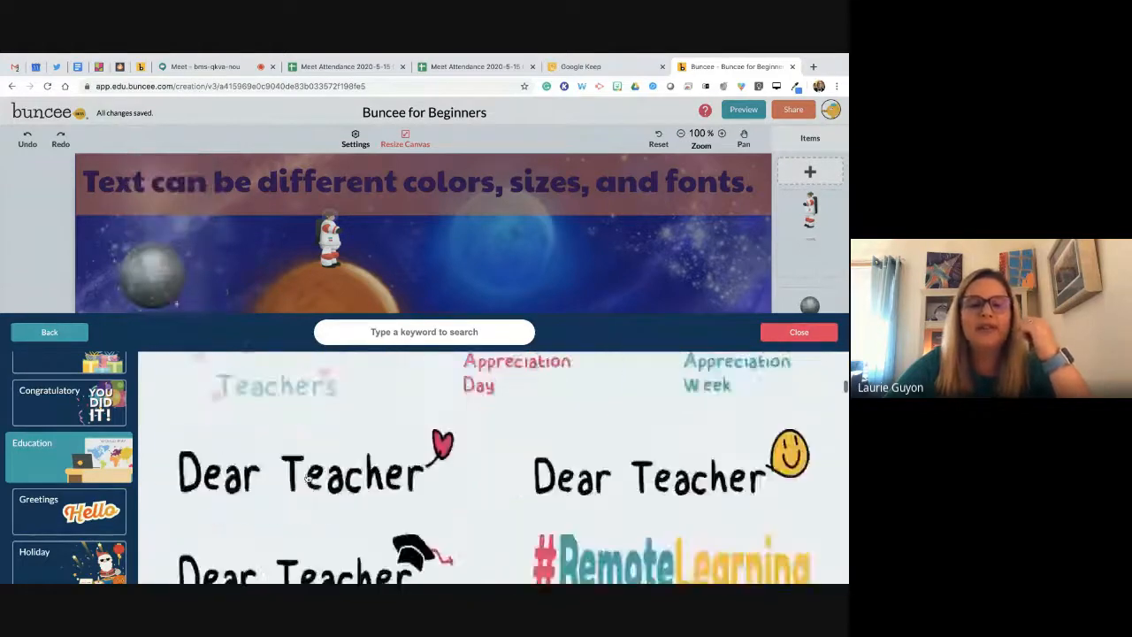
scroll(307, 478, "down", 10)
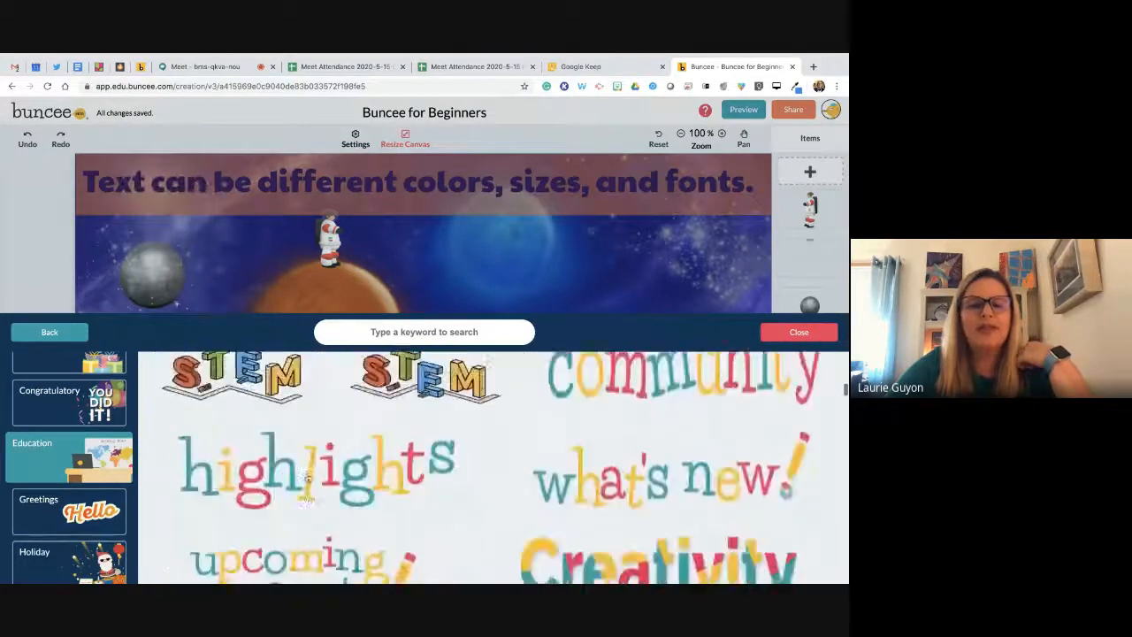
scroll(306, 482, "down", 1)
left_click_drag(844, 390, 844, 454)
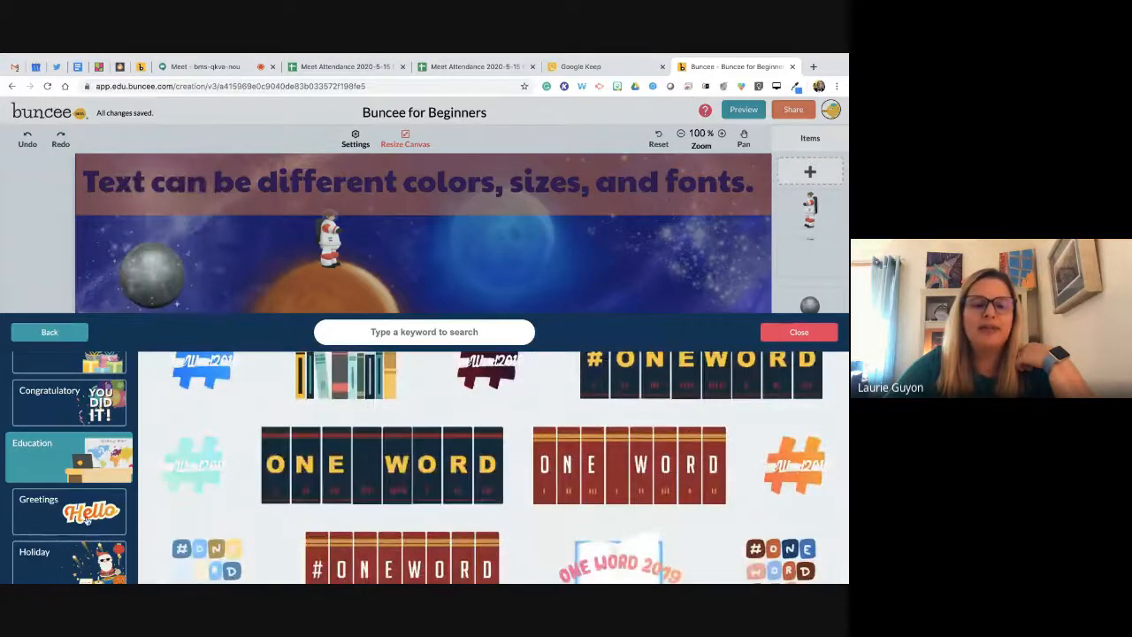
Review the remaining message categories down to Well Wishes and browse the Random messages
scroll(78, 521, "down", 4)
scroll(78, 522, "down", 4)
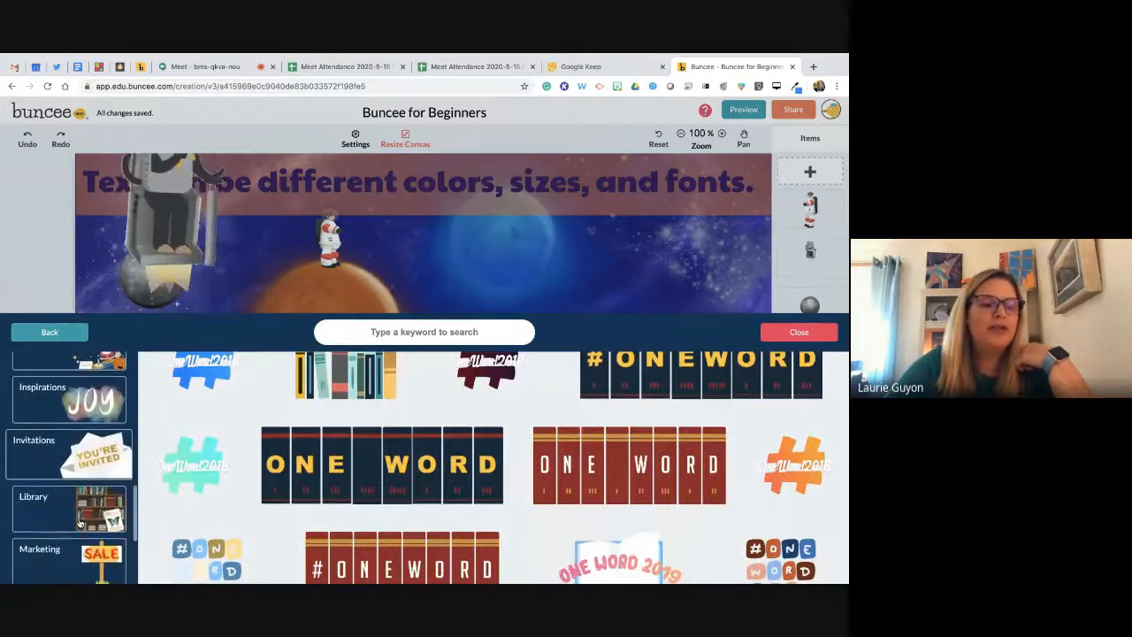
scroll(81, 495, "down", 1)
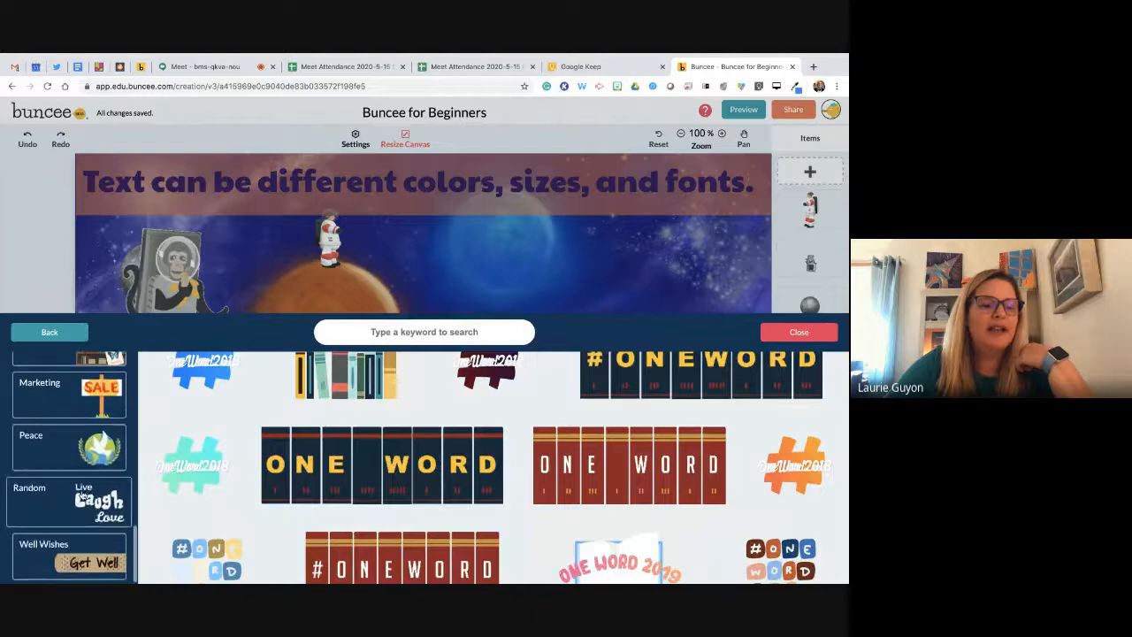
left_click(86, 499)
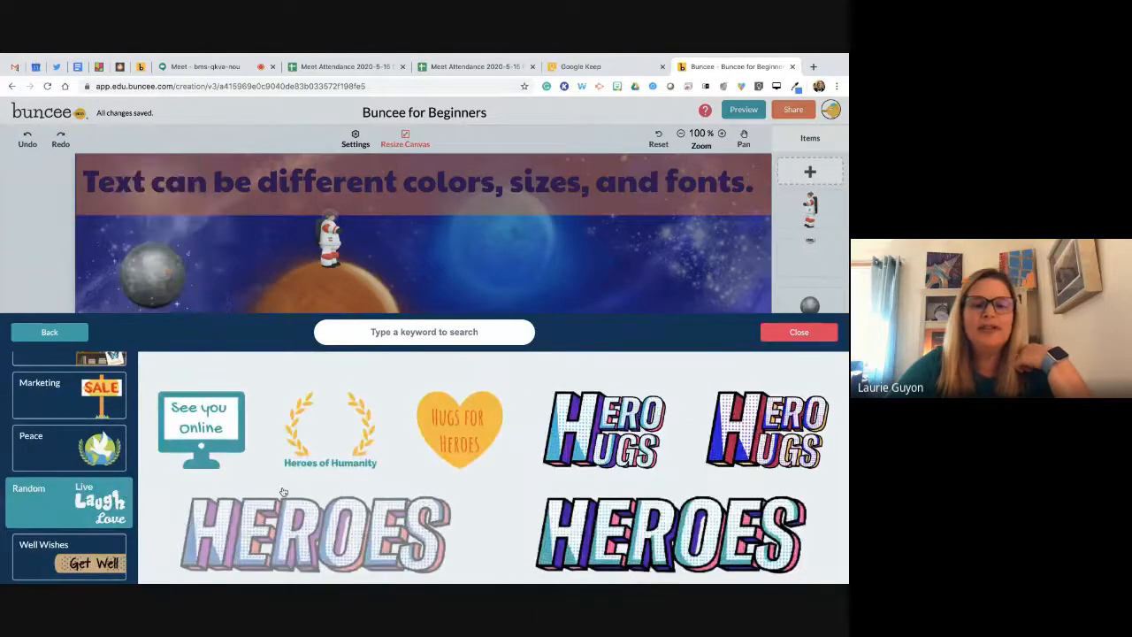
scroll(282, 491, "down", 5)
scroll(301, 477, "up", 3)
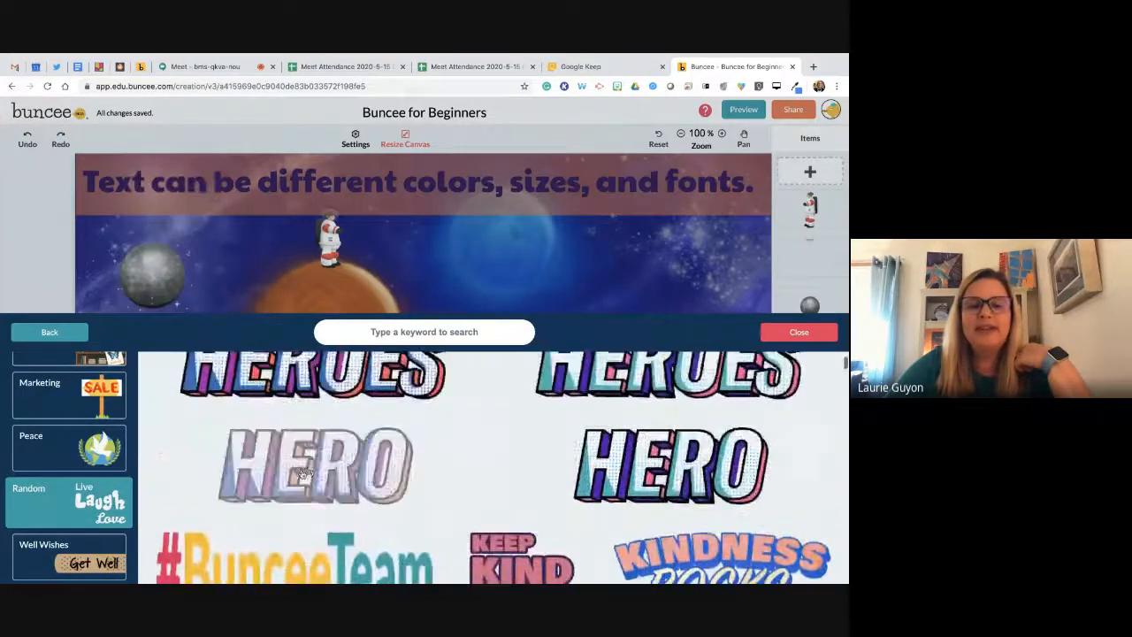
Add the blue-and-purple HERO message from the Random category and place it, slightly smaller, just below the blue planet
left_click(309, 473)
left_click(684, 336)
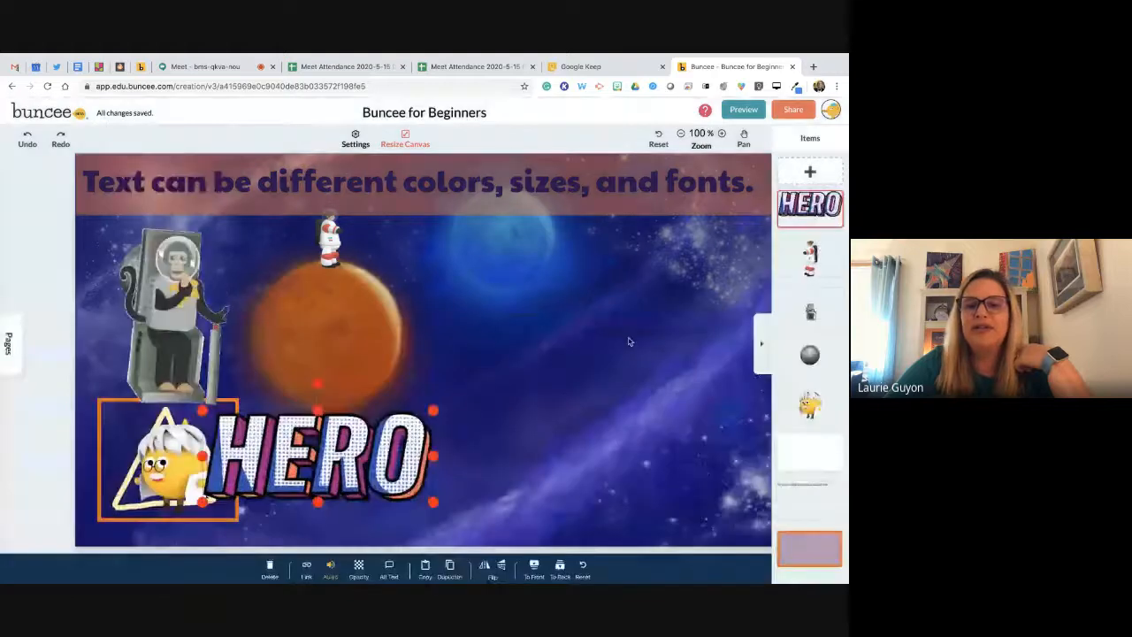
left_click_drag(394, 433, 621, 274)
left_click_drag(602, 321, 637, 283)
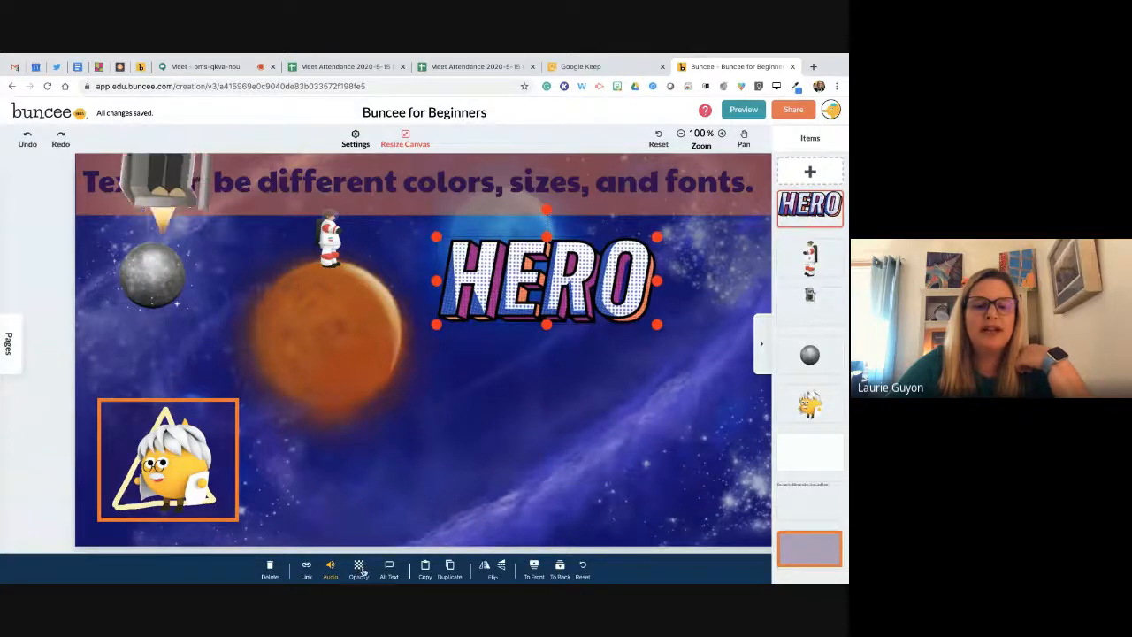
Flip the HERO message horizontally and back again, and place it at a smaller size on the orange planet
left_click(484, 566)
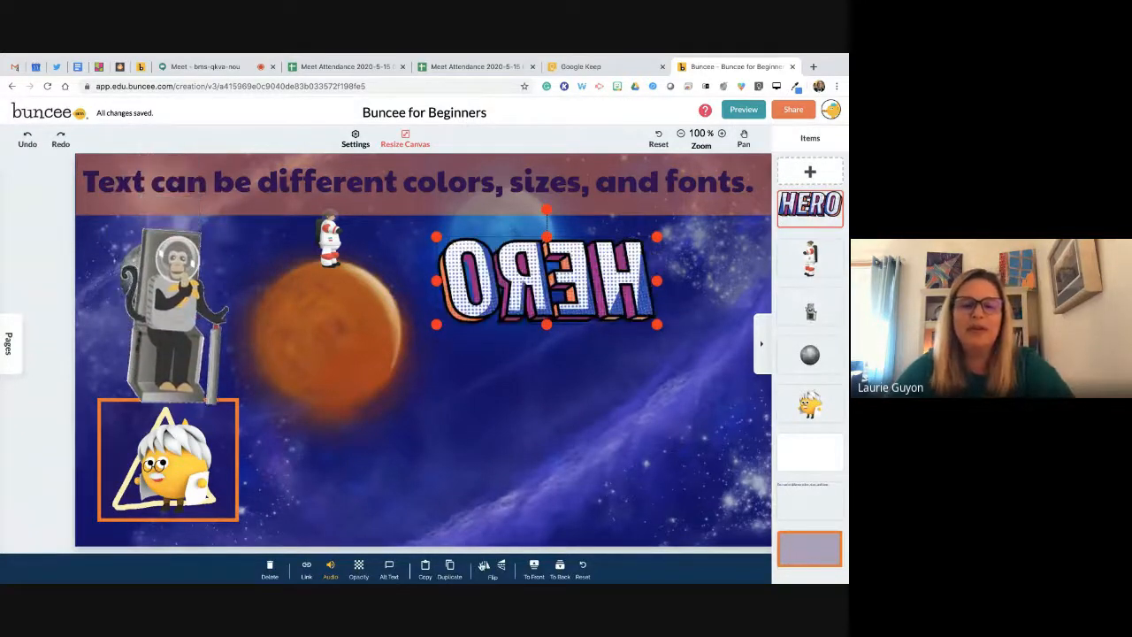
left_click(484, 566)
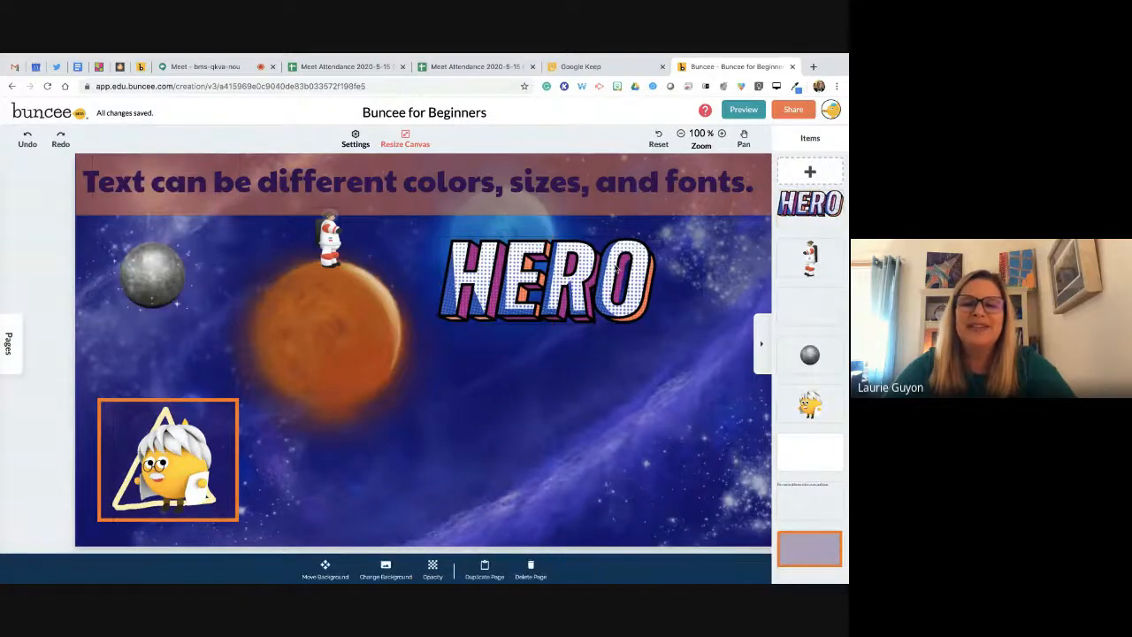
left_click_drag(574, 279, 358, 327)
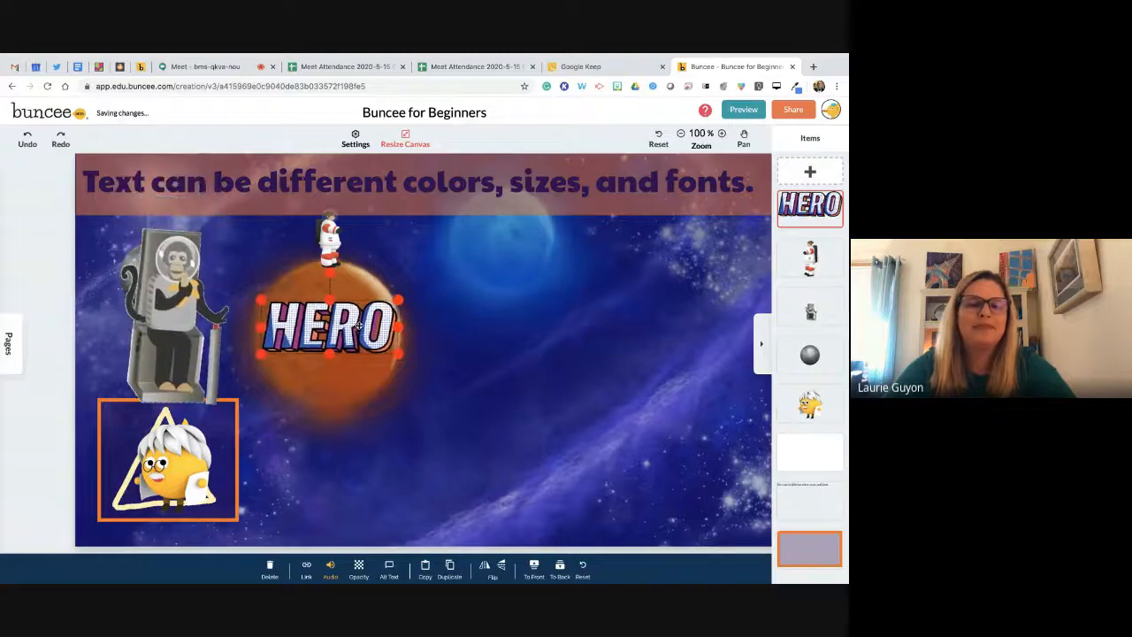
Open the emoji library and browse the Newly Added, Candy-mojis, Bunceeman, Cluck Kent's Adventures and Dinodad categories
left_click(806, 173)
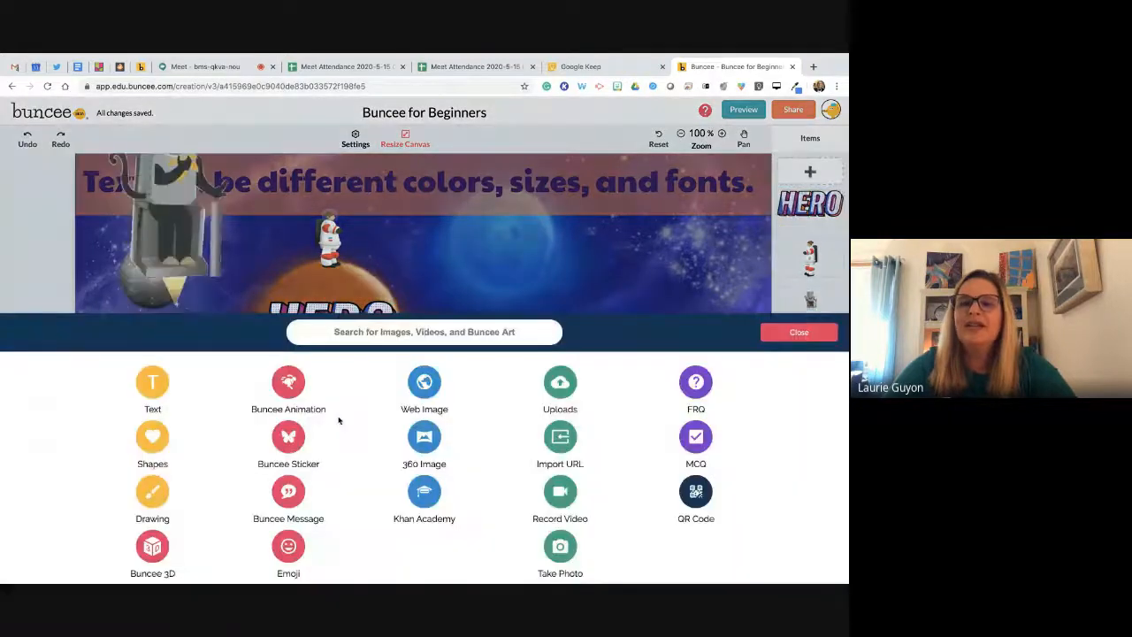
left_click(284, 550)
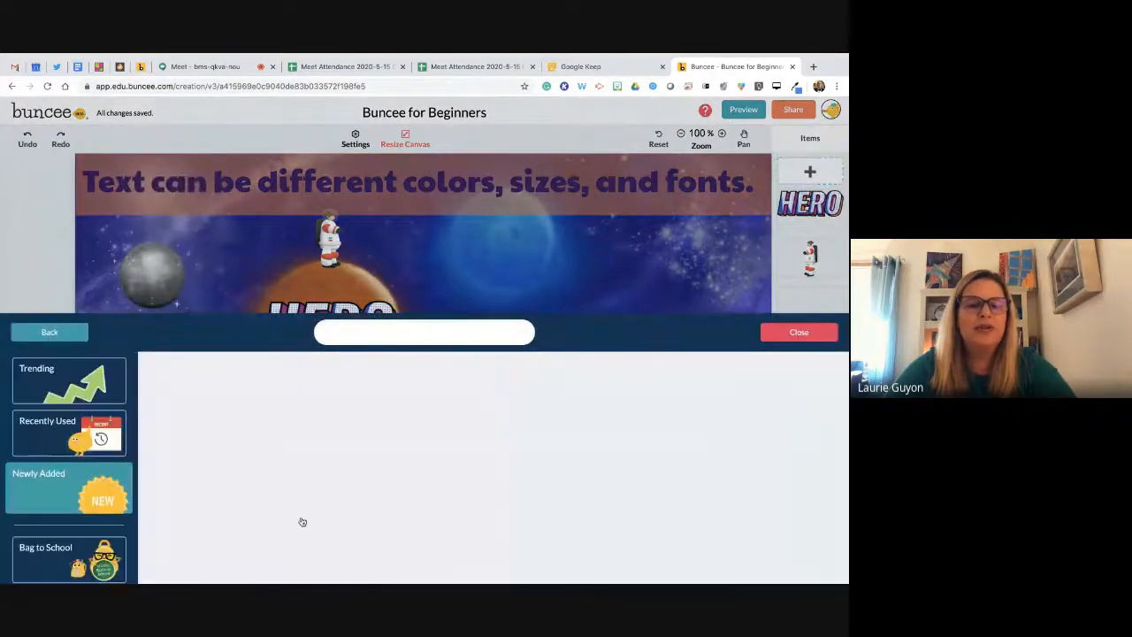
scroll(383, 501, "down", 5)
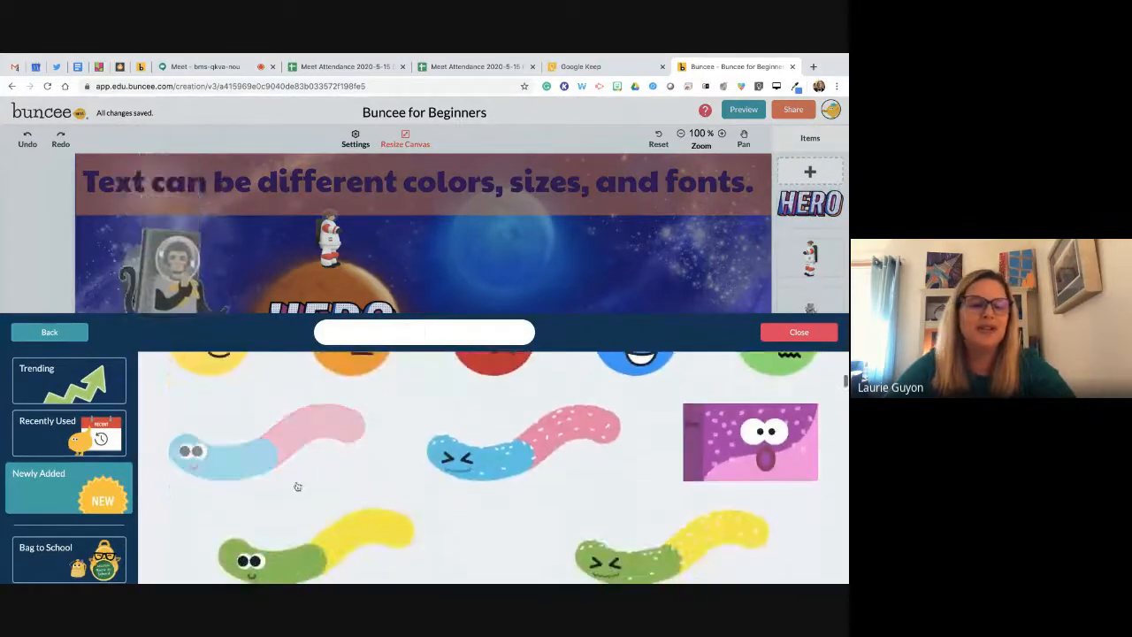
scroll(53, 477, "down", 2)
scroll(48, 475, "down", 2)
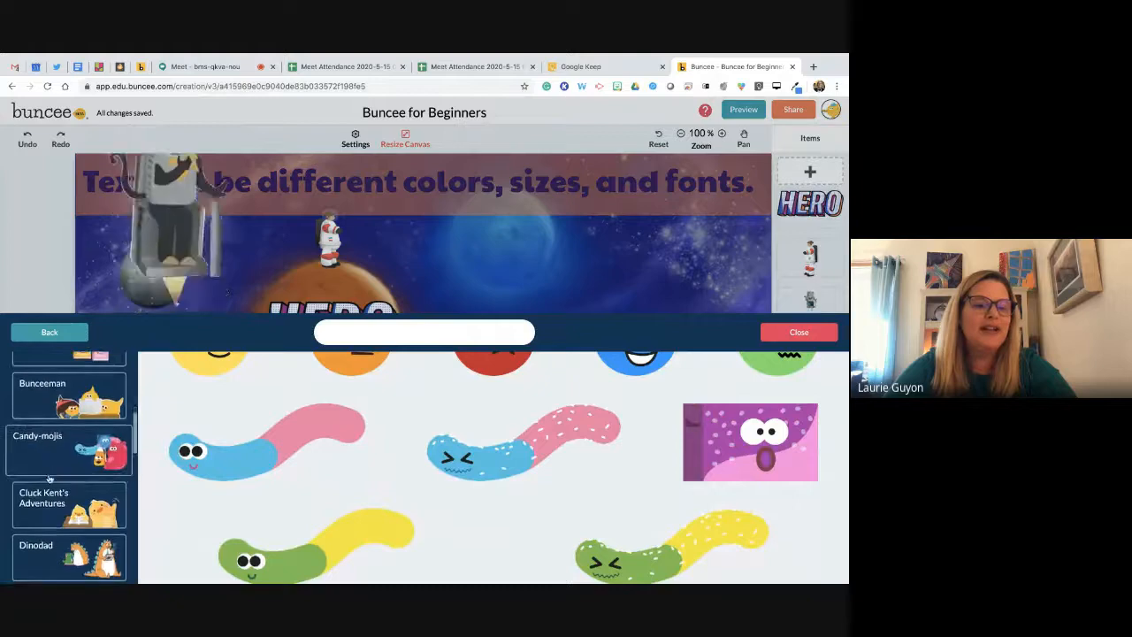
left_click(62, 461)
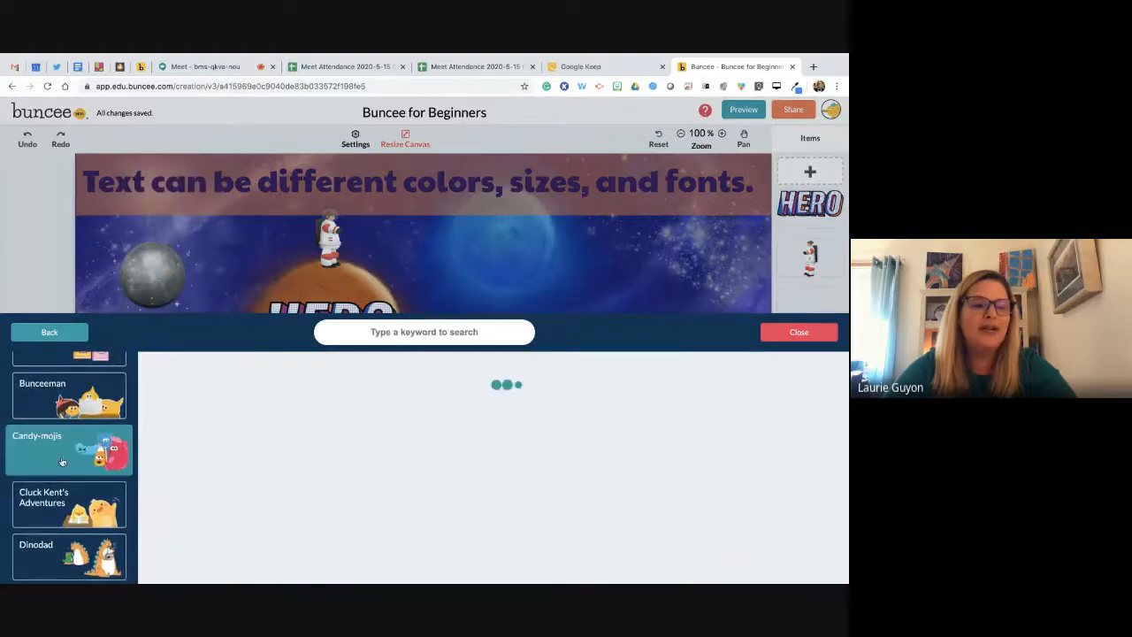
left_click(66, 400)
left_click(68, 506)
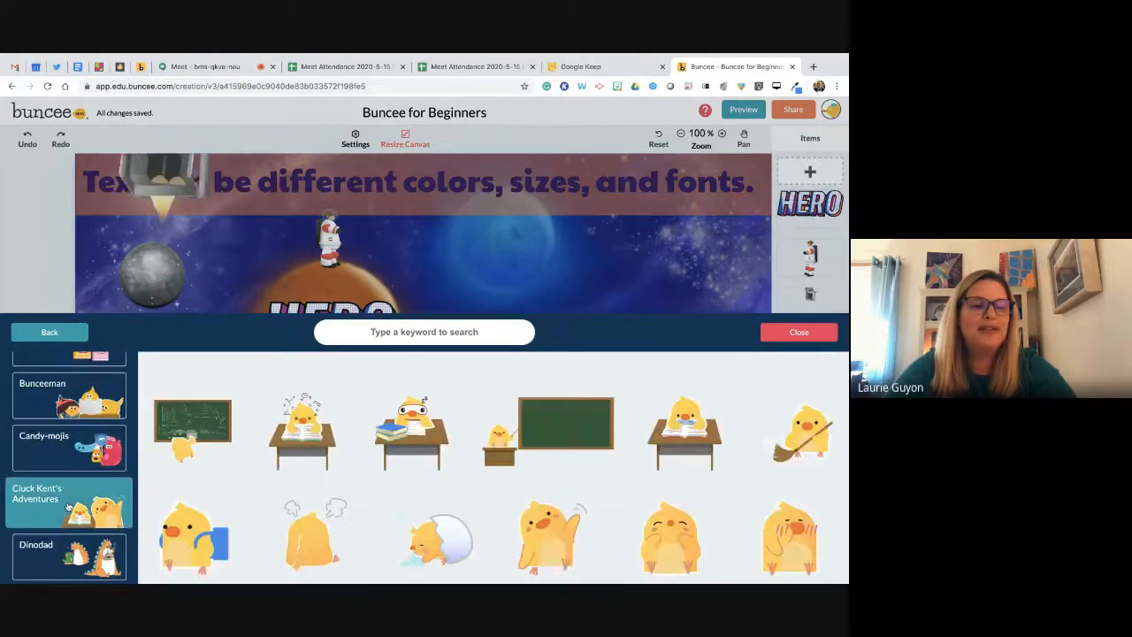
scroll(236, 470, "down", 2)
scroll(237, 487, "down", 1)
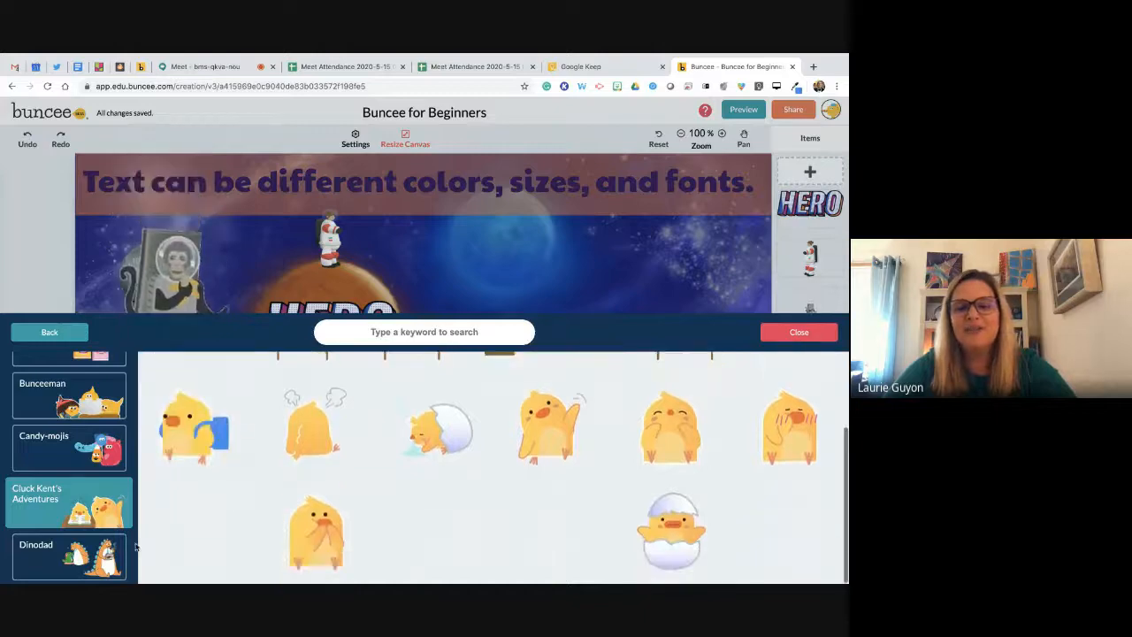
left_click(106, 552)
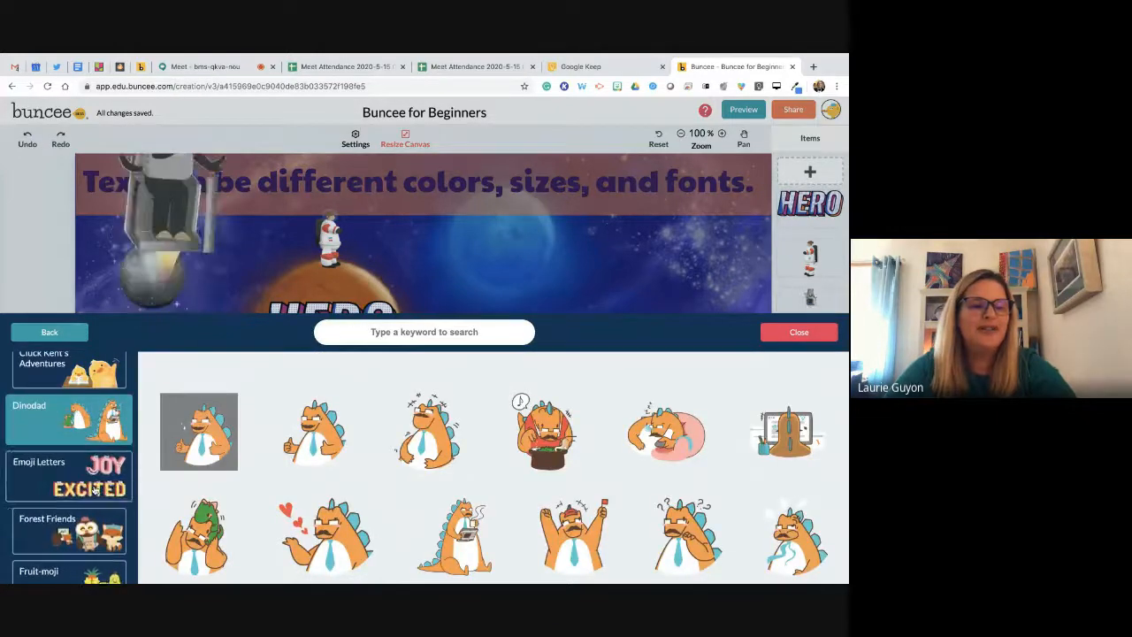
Add the green THINKING word from the Emoji Letters category to the page
left_click(96, 489)
scroll(440, 466, "down", 3)
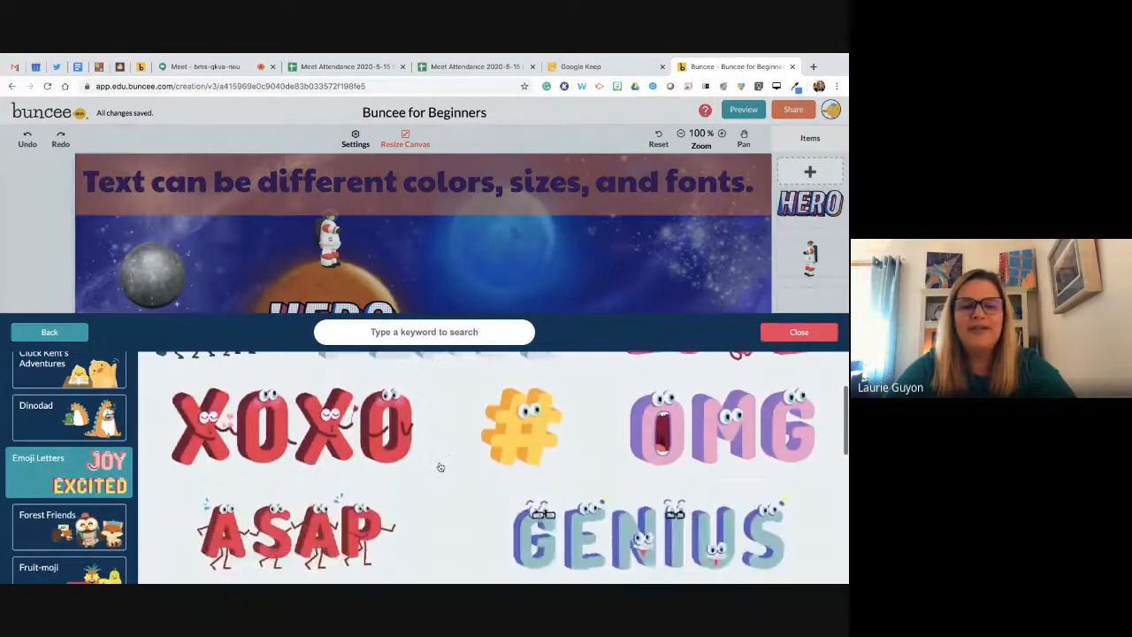
scroll(441, 466, "down", 4)
left_click(433, 466)
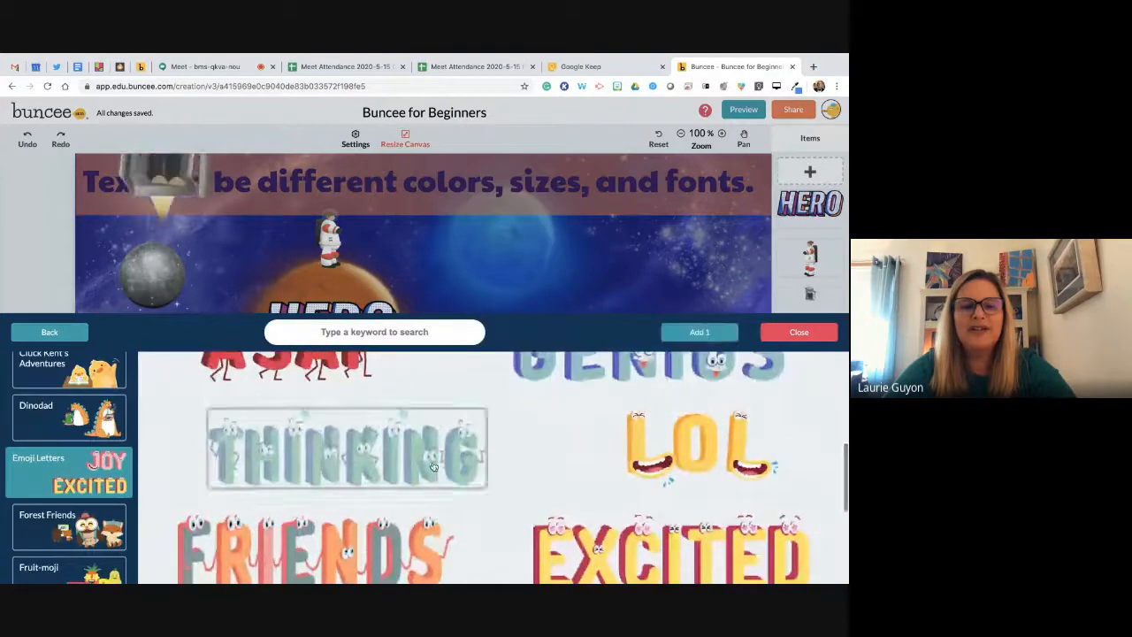
left_click(699, 332)
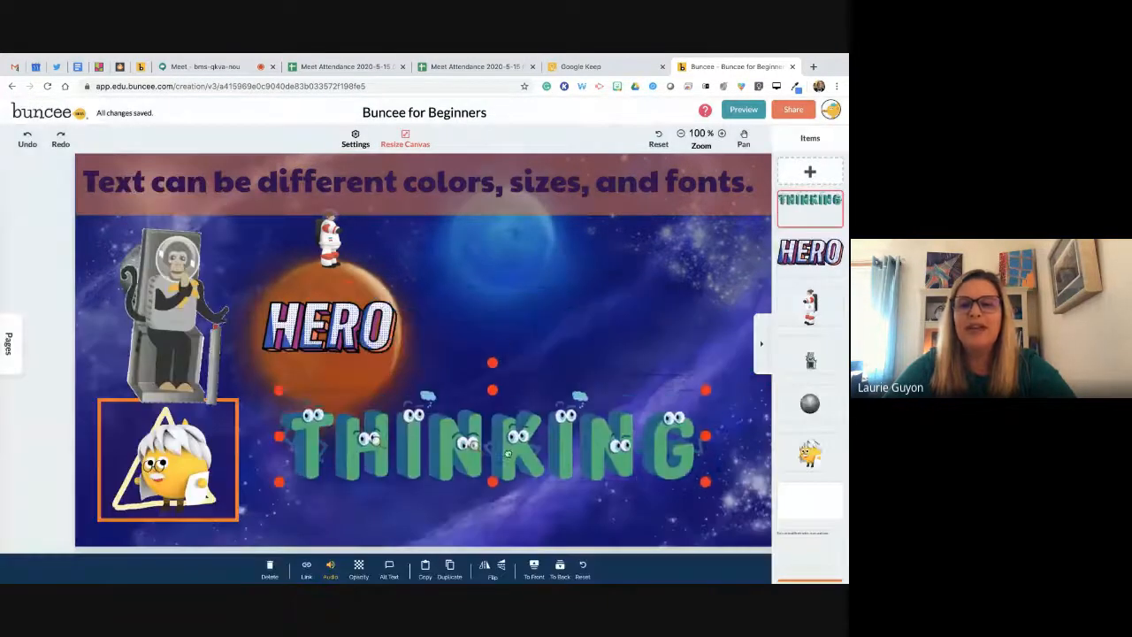
Shrink the THINKING word to about the width of the orange frame and place it over the frame's lower edge
left_click_drag(508, 454, 506, 499)
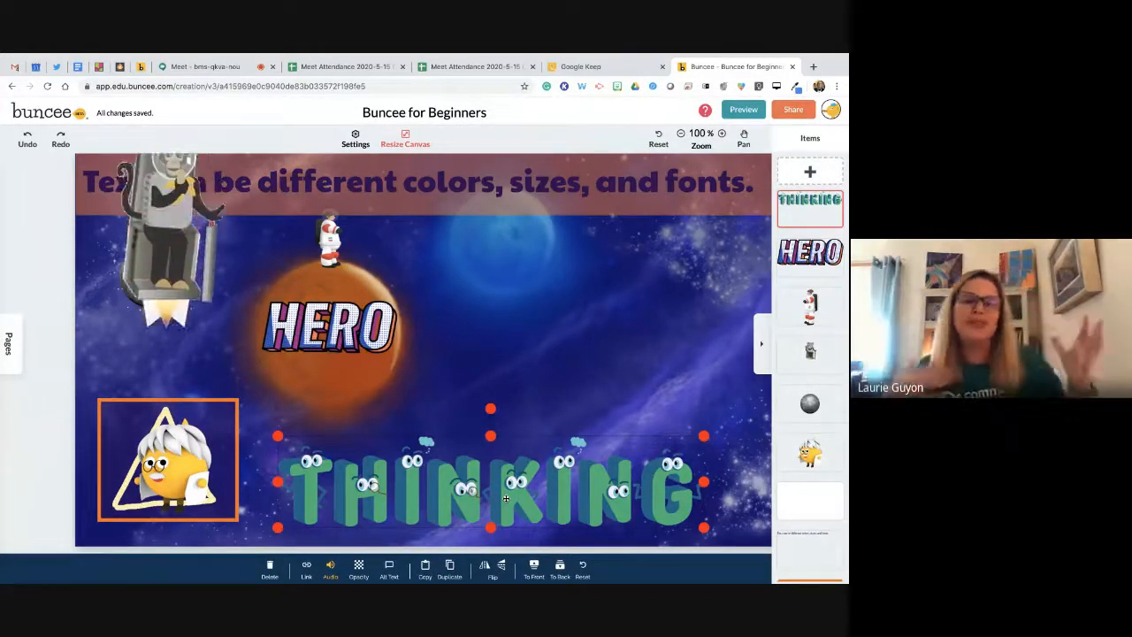
left_click_drag(506, 499, 487, 504)
left_click_drag(684, 488, 513, 502)
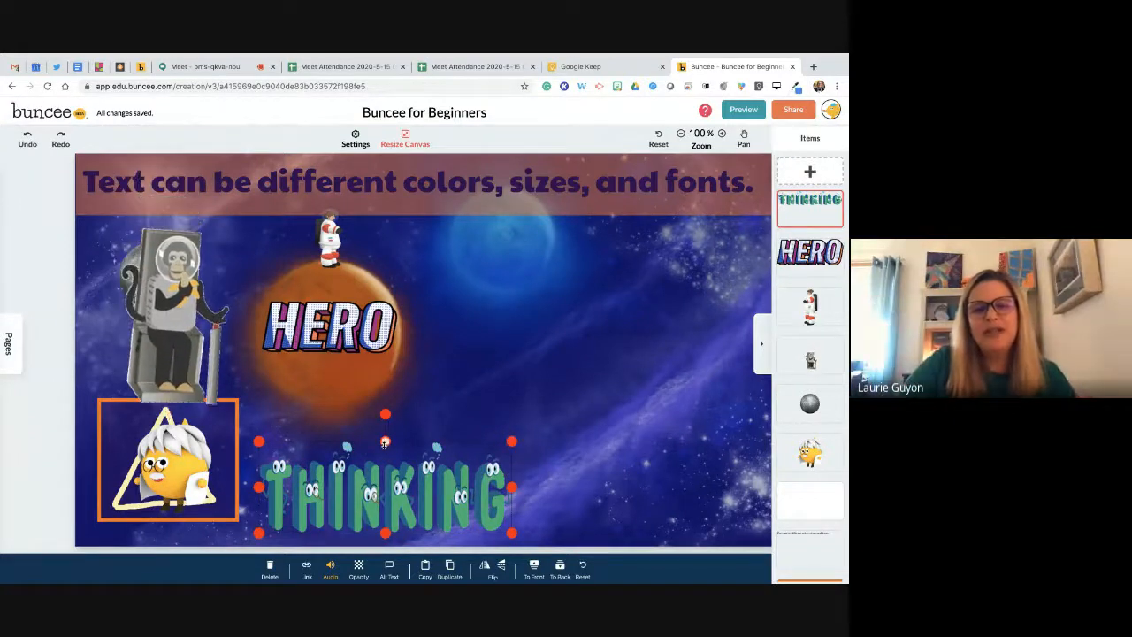
left_click_drag(385, 443, 385, 451)
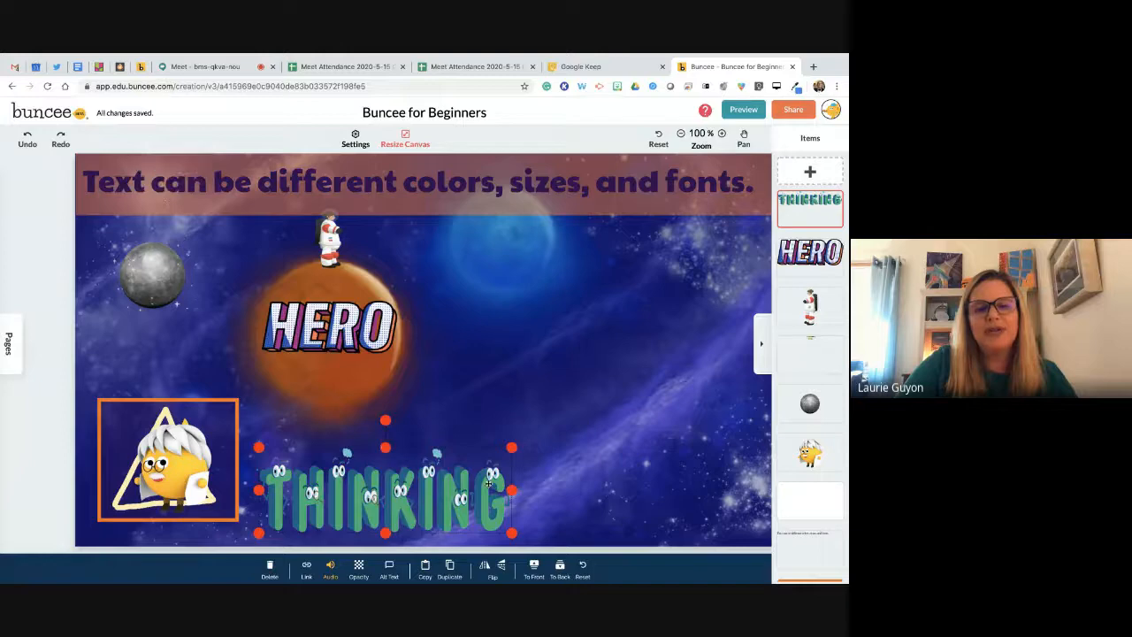
mouse_move(511, 447)
left_mouse_down()
mouse_move(770, 360)
mouse_move(492, 454)
left_mouse_up()
left_click_drag(412, 455, 237, 468)
left_click_drag(318, 468, 261, 492)
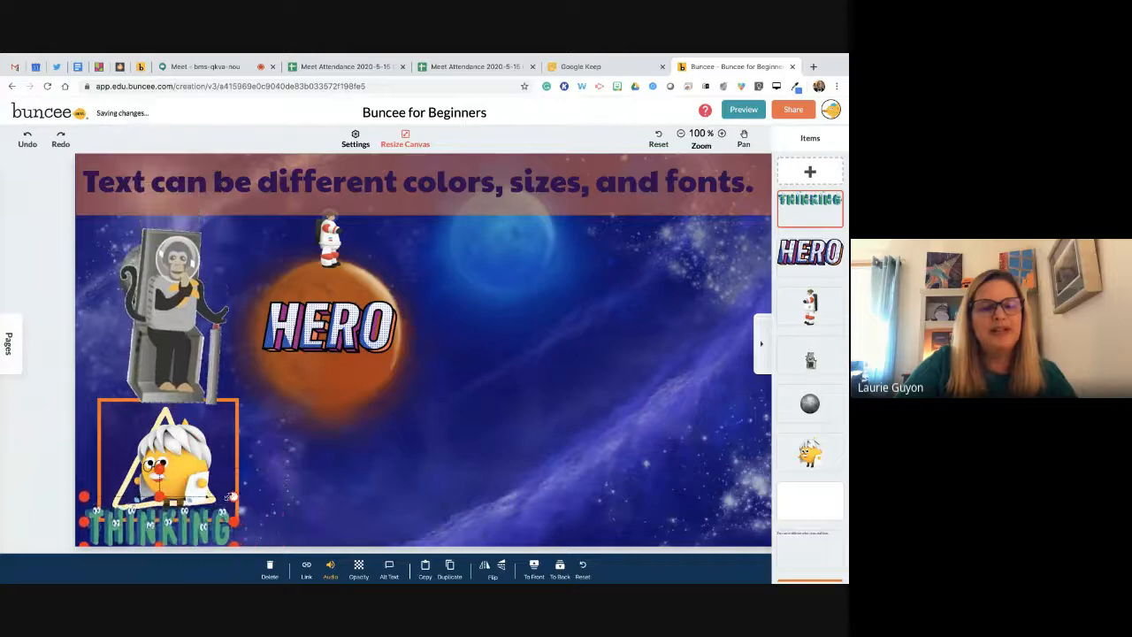
Search the web images for "space", look through the pictures and return to the item types
left_click(808, 172)
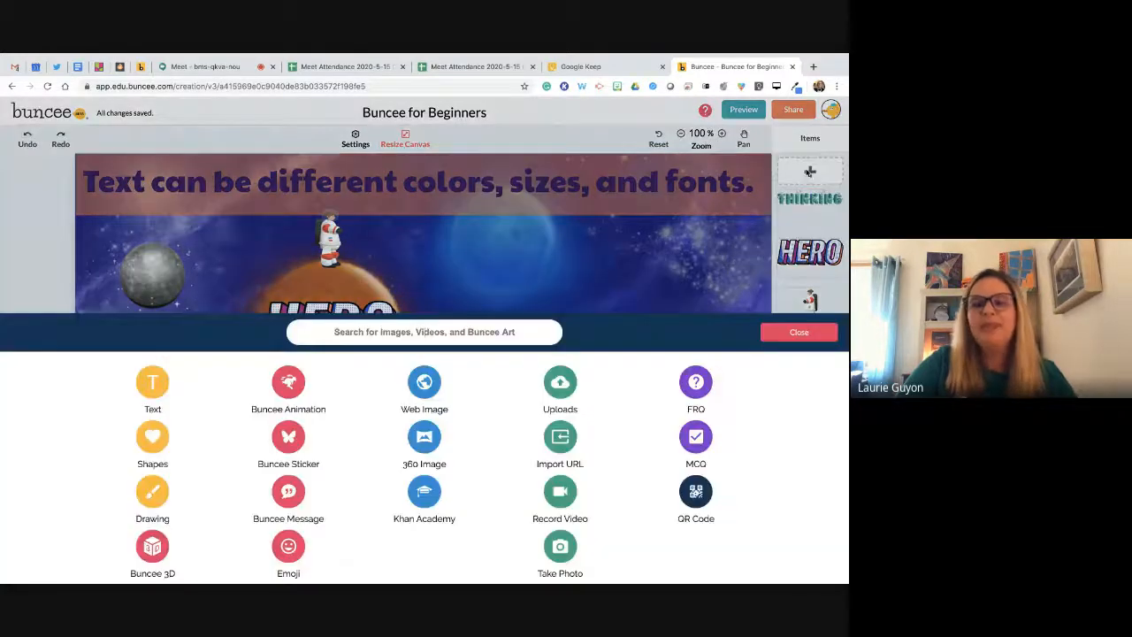
left_click(425, 382)
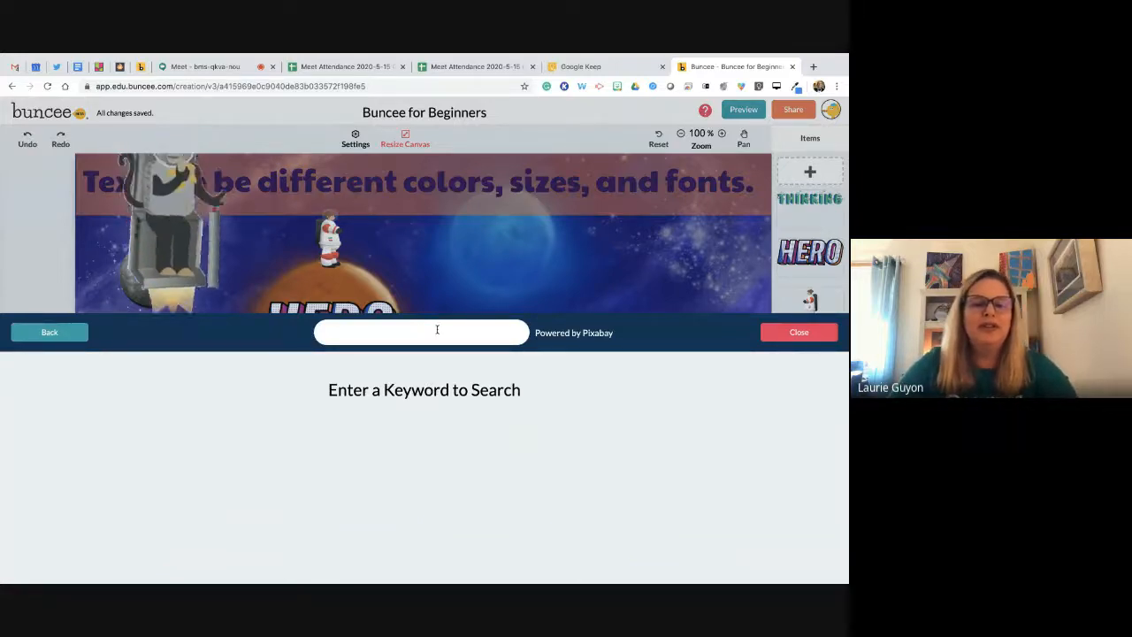
type("space")
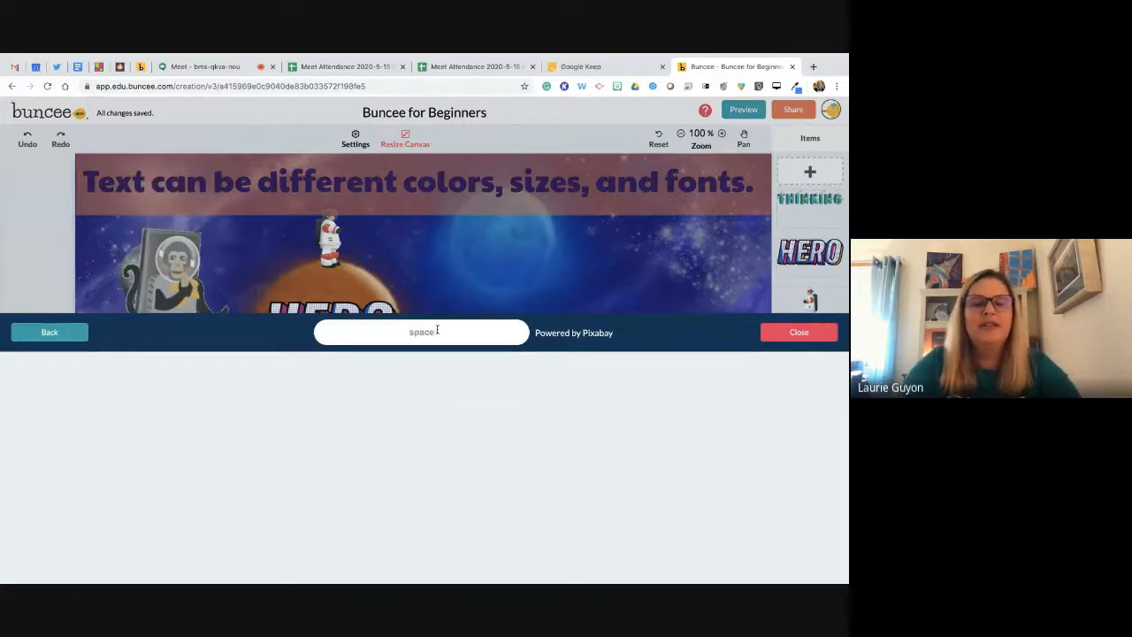
key("Return")
scroll(412, 457, "down", 5)
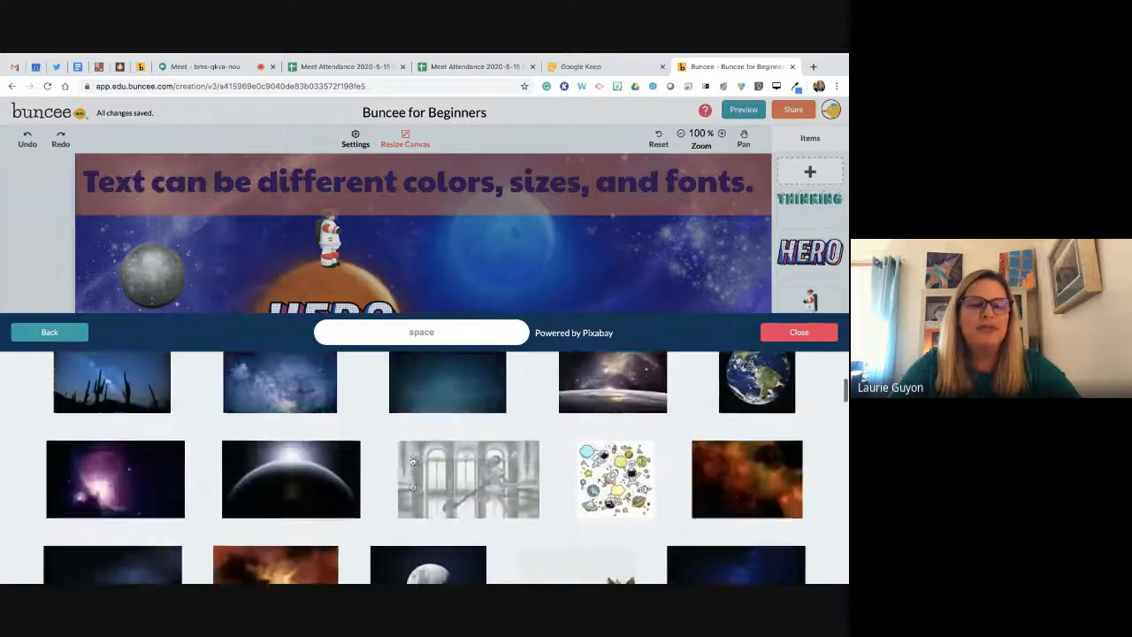
scroll(159, 380, "up", 4)
left_click(50, 332)
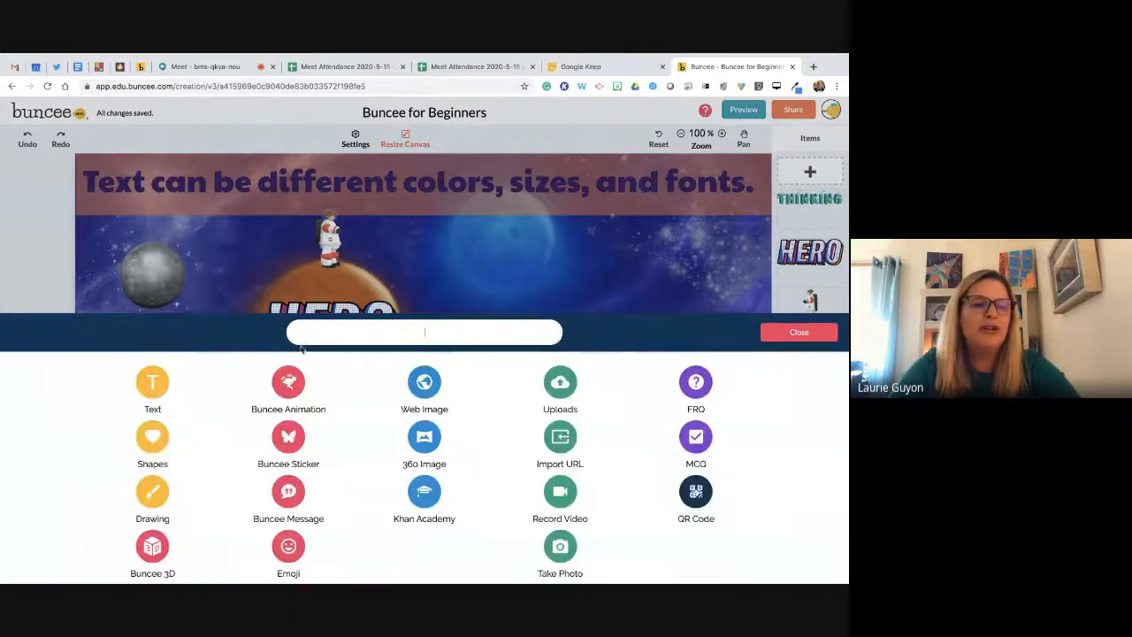
Search the 360 images for "space" and add the Titan Rocket panorama to the page
left_click(419, 437)
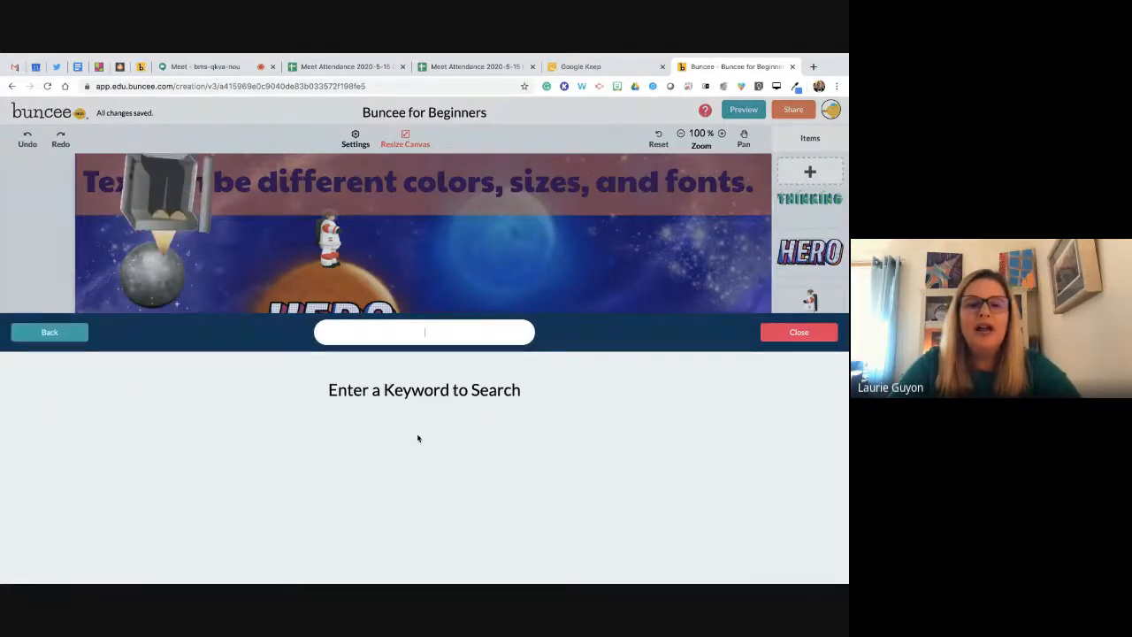
left_click(433, 330)
type("spac")
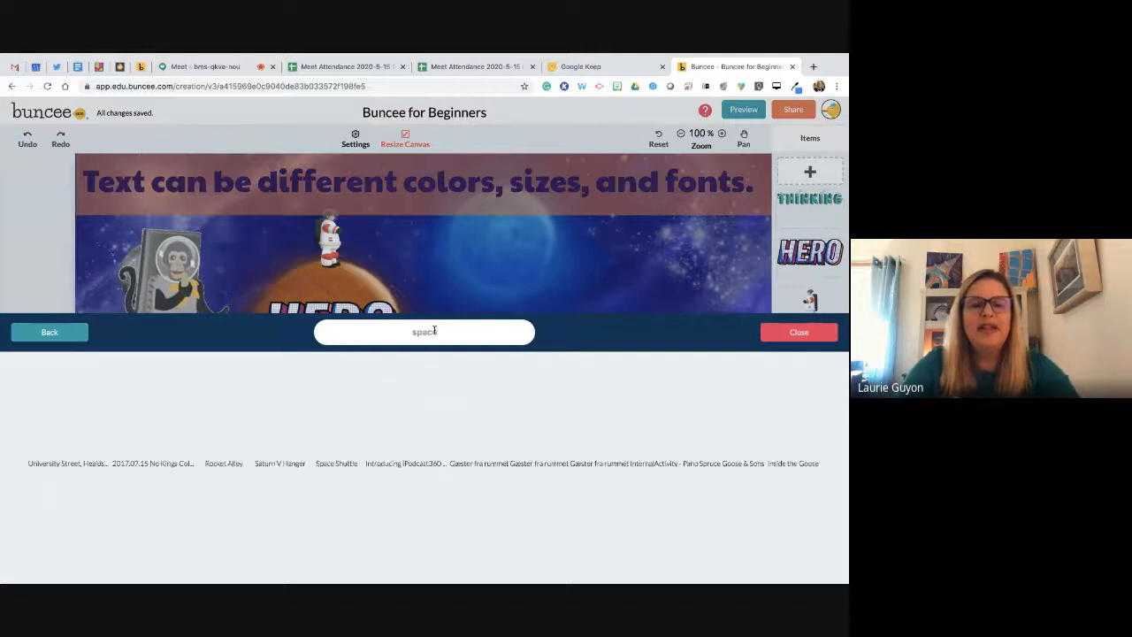
type("e")
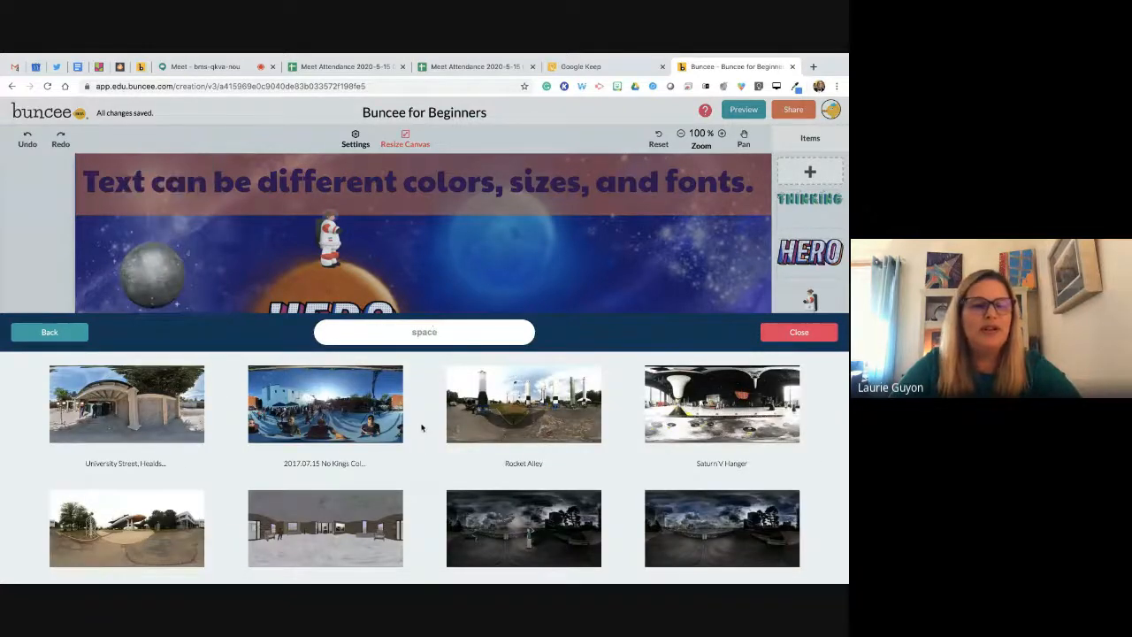
scroll(394, 509, "down", 2)
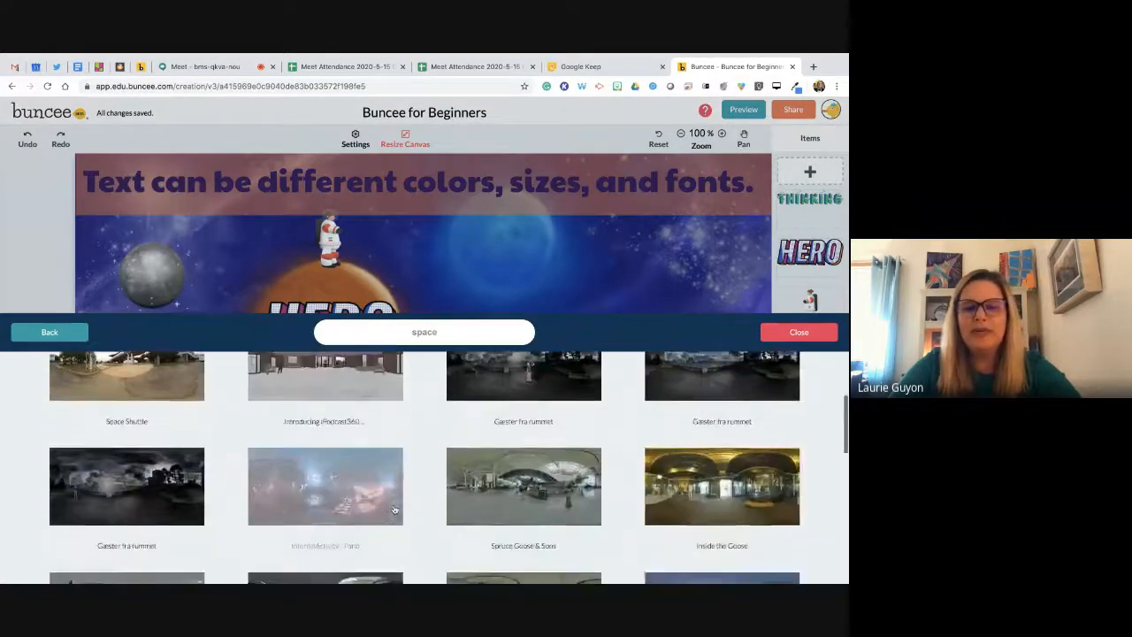
scroll(394, 510, "down", 1)
scroll(417, 500, "down", 3)
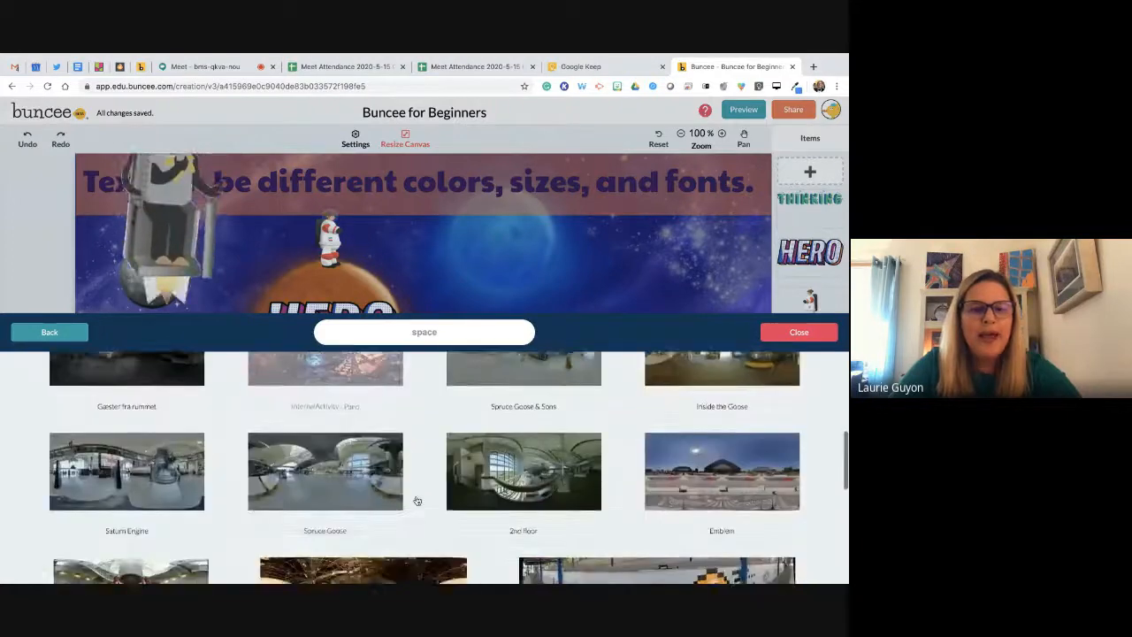
scroll(418, 500, "down", 2)
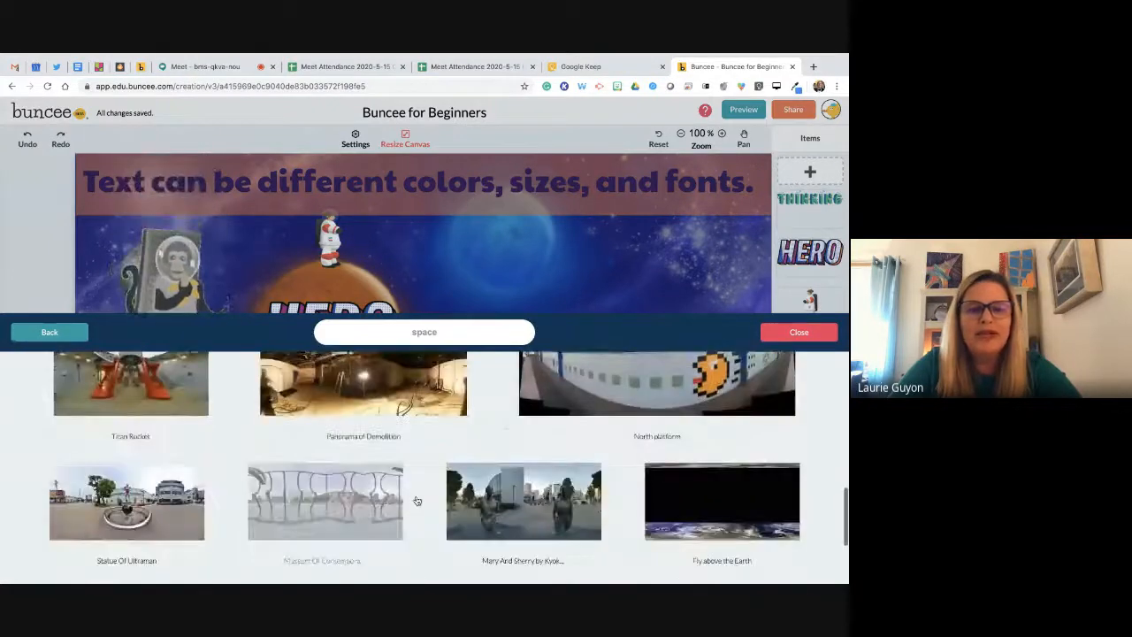
scroll(418, 501, "up", 1)
left_click(134, 430)
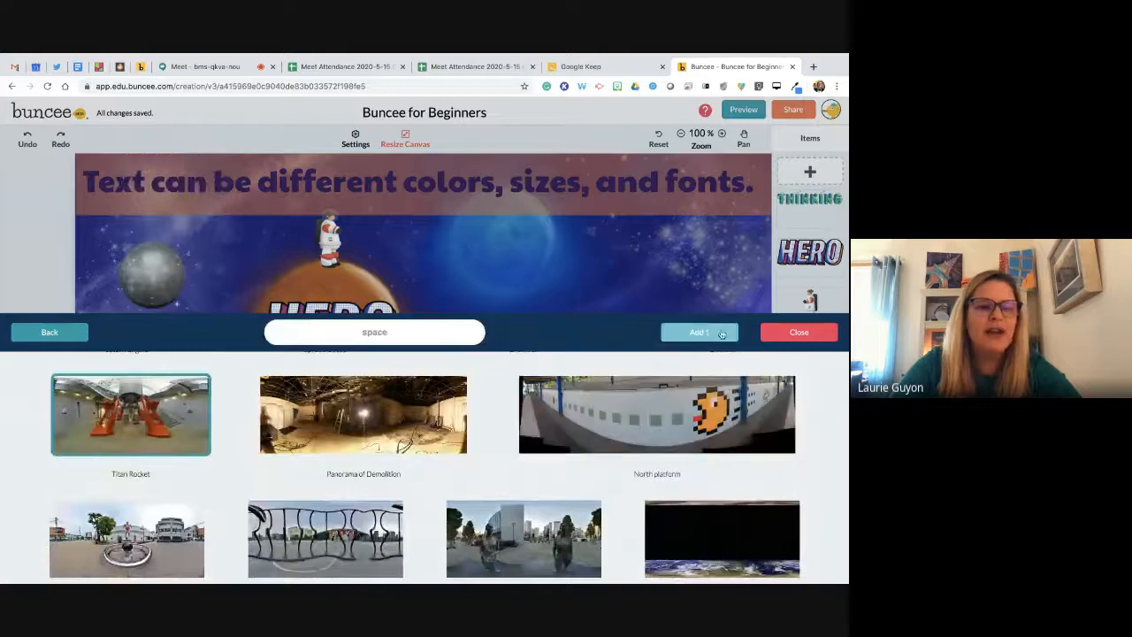
left_click(718, 332)
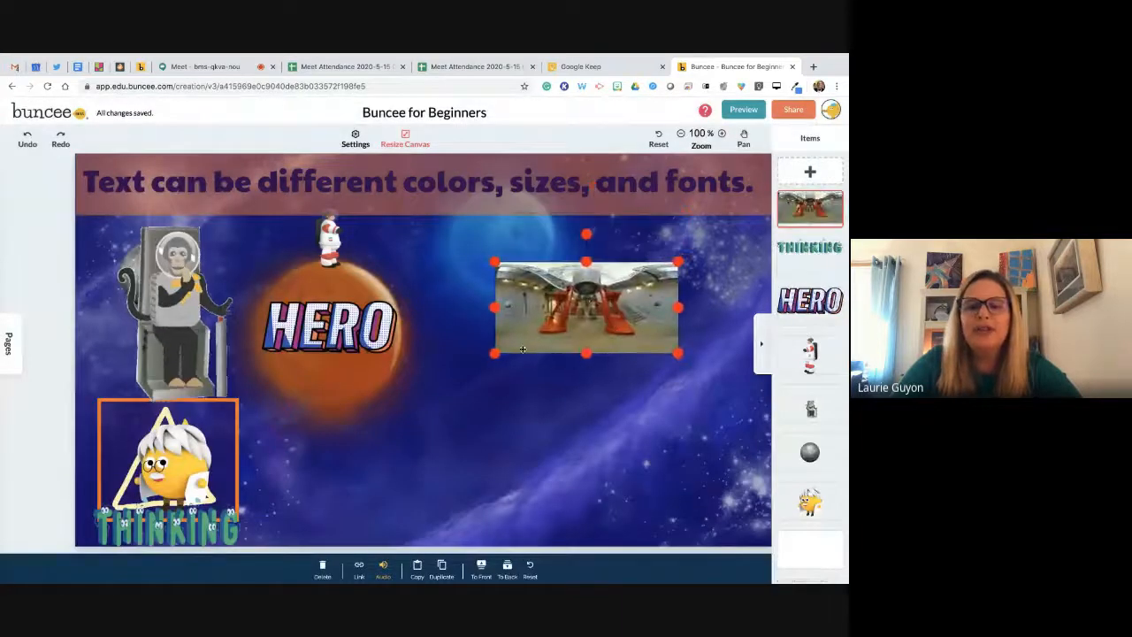
Enlarge the Titan Rocket 360 image and position it below the blue planet, beside the orange planet
left_click_drag(492, 355, 384, 404)
left_click_drag(503, 363, 547, 449)
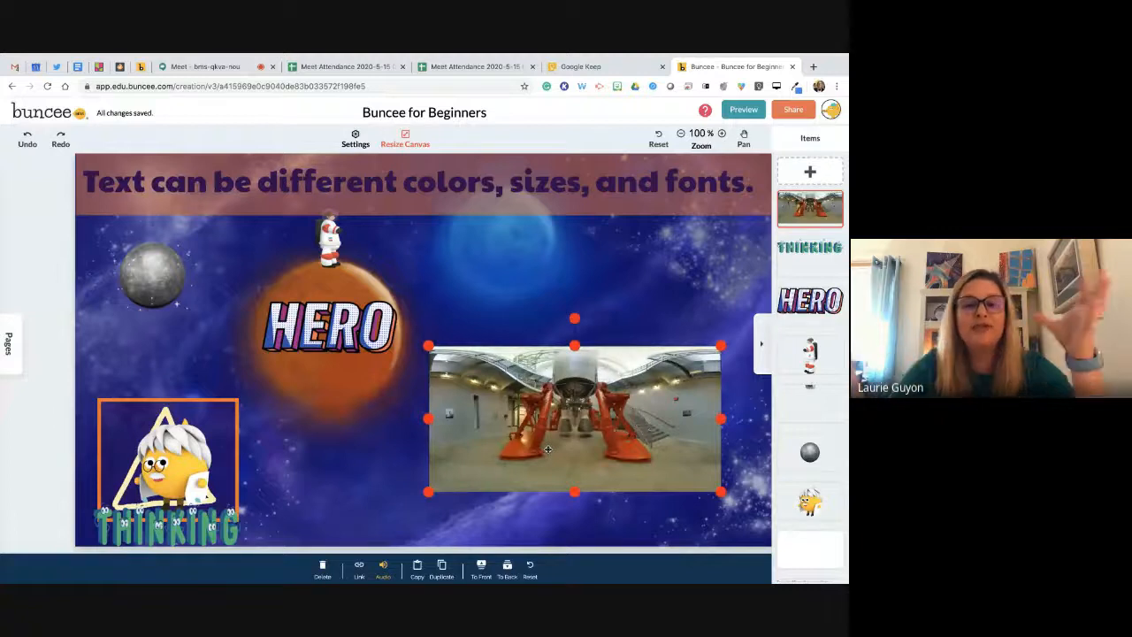
left_click_drag(571, 402, 571, 383)
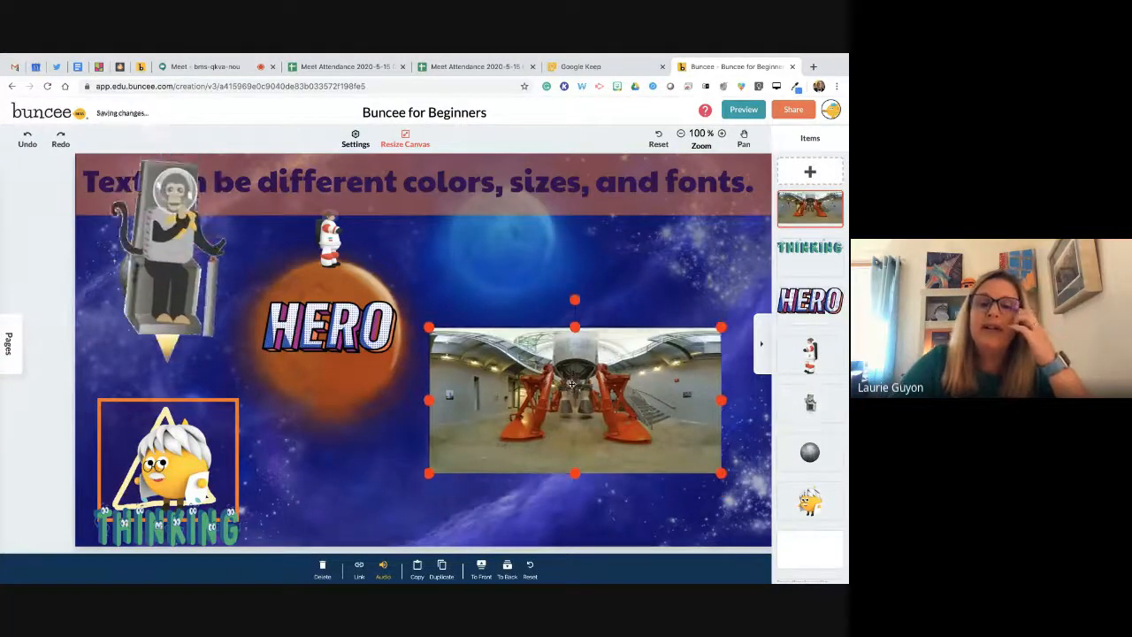
Preview the presentation and advance to page 6 with the 360 panorama
left_click(742, 110)
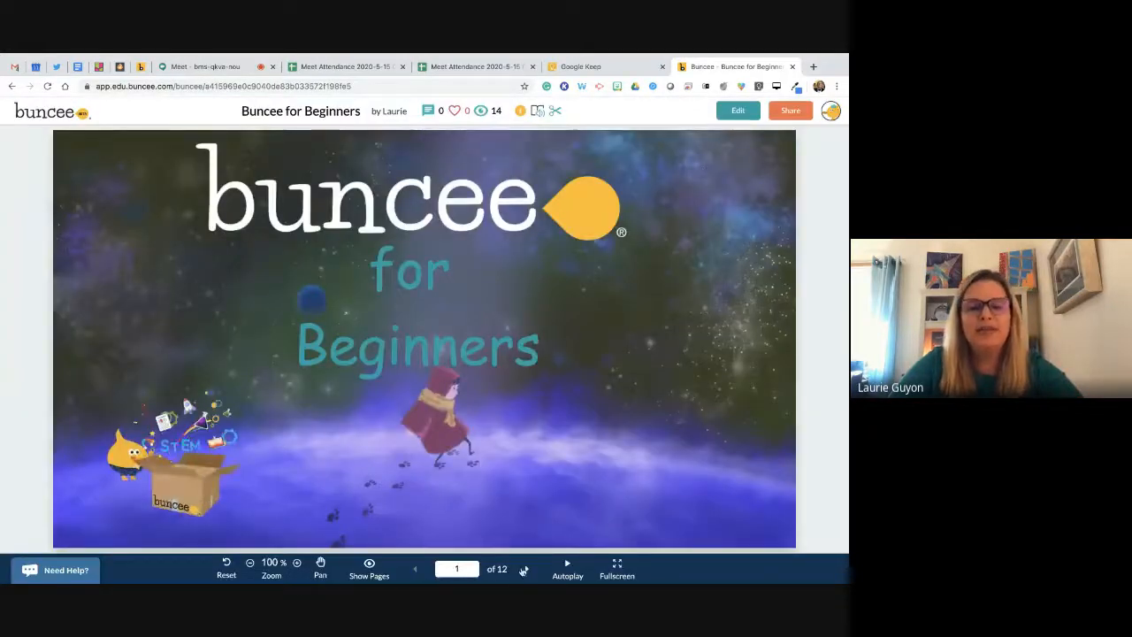
left_click(524, 570)
left_click(523, 570)
left_click(523, 570)
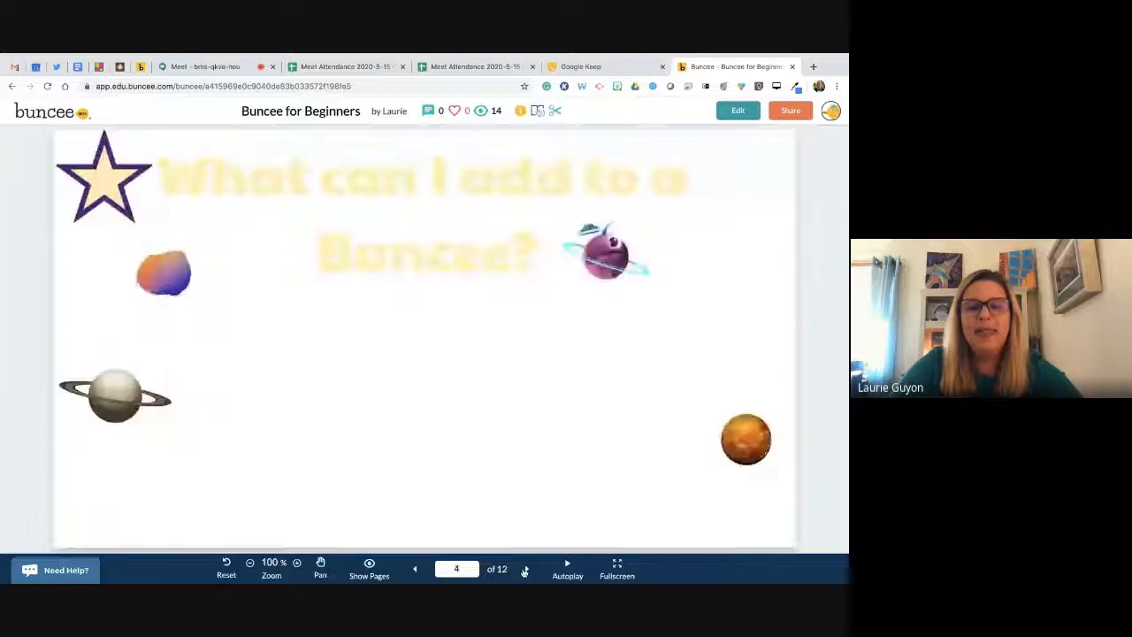
left_click(523, 570)
left_click(523, 571)
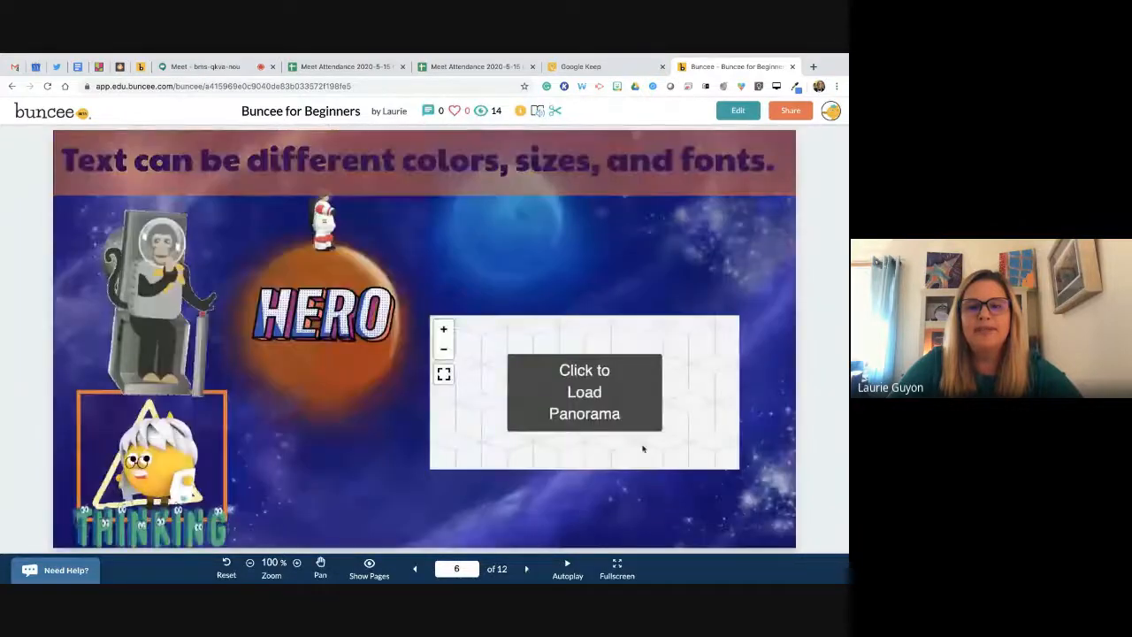
Load the Titan Rocket panorama in the preview, look around it in several directions and return to editing
left_click(591, 393)
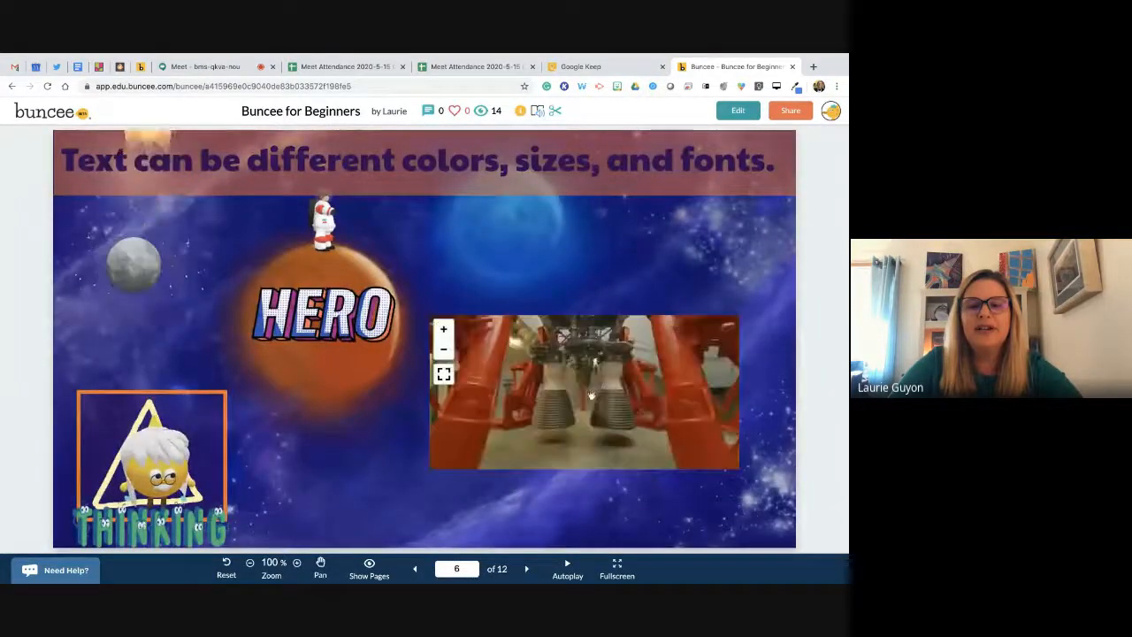
left_click_drag(640, 393, 571, 454)
left_click_drag(650, 371, 489, 427)
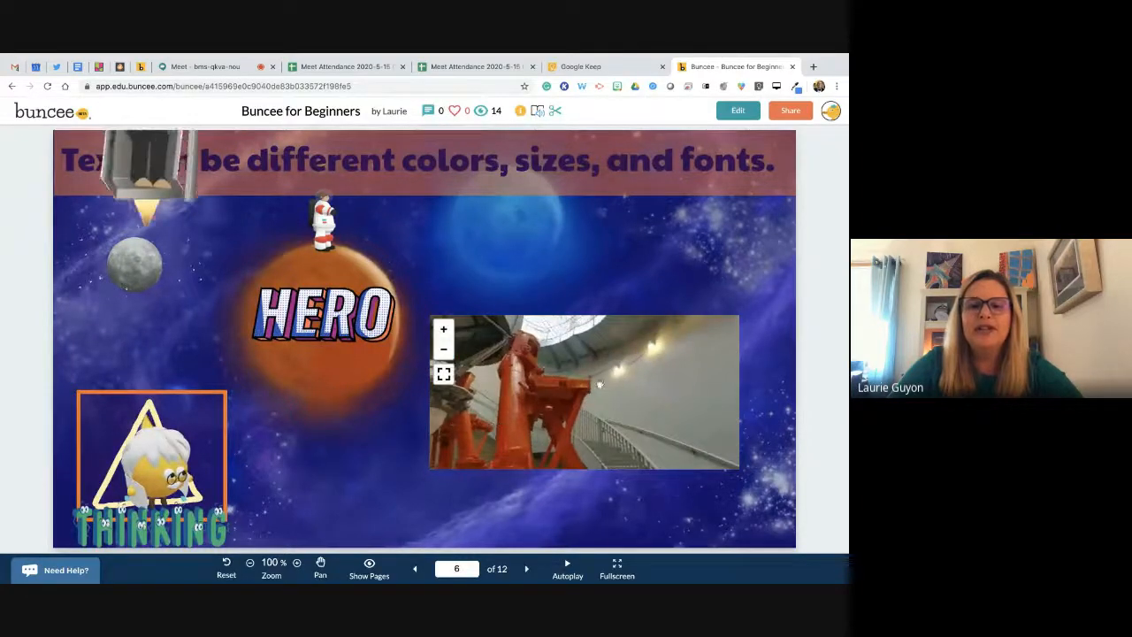
left_click_drag(599, 383, 600, 350)
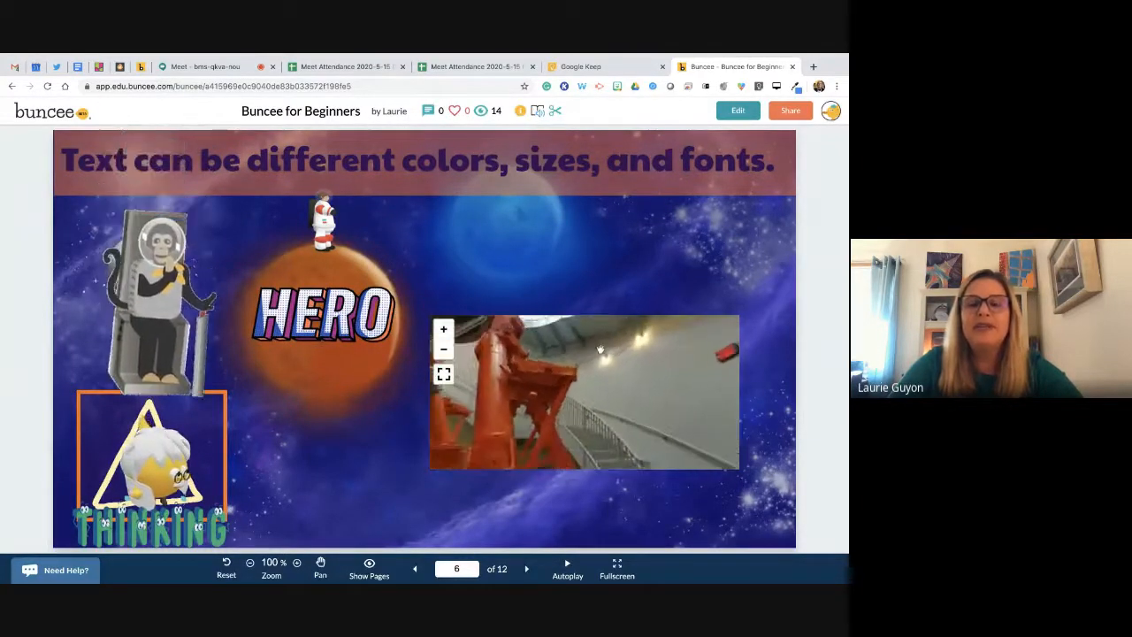
left_click_drag(494, 365, 602, 373)
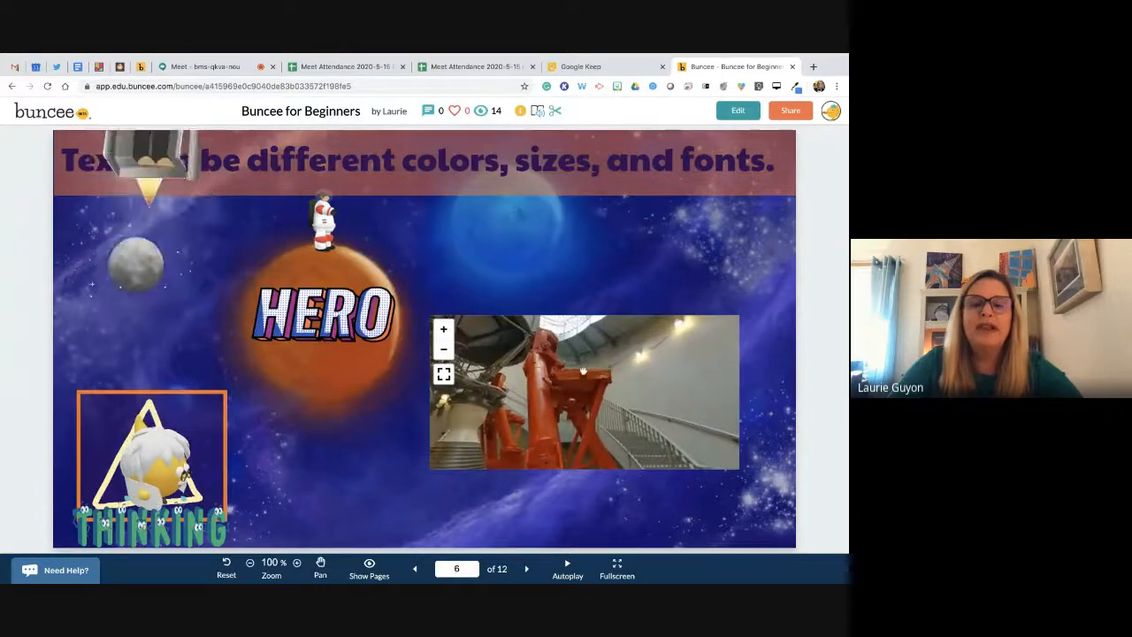
left_click_drag(531, 368, 580, 439)
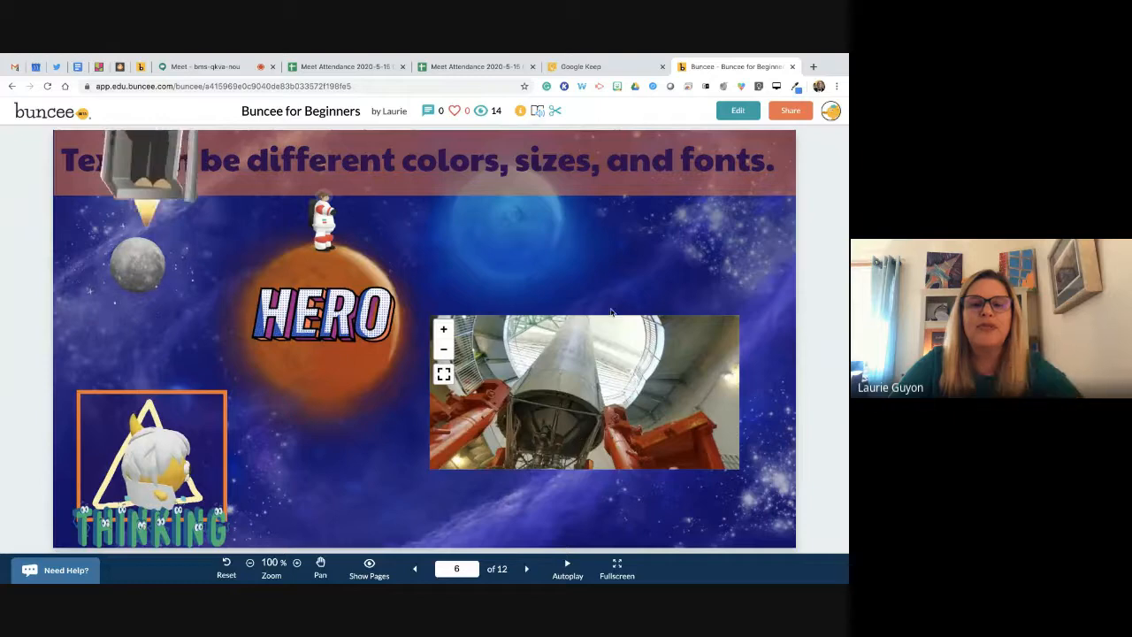
left_click_drag(610, 318, 656, 359)
left_click(742, 115)
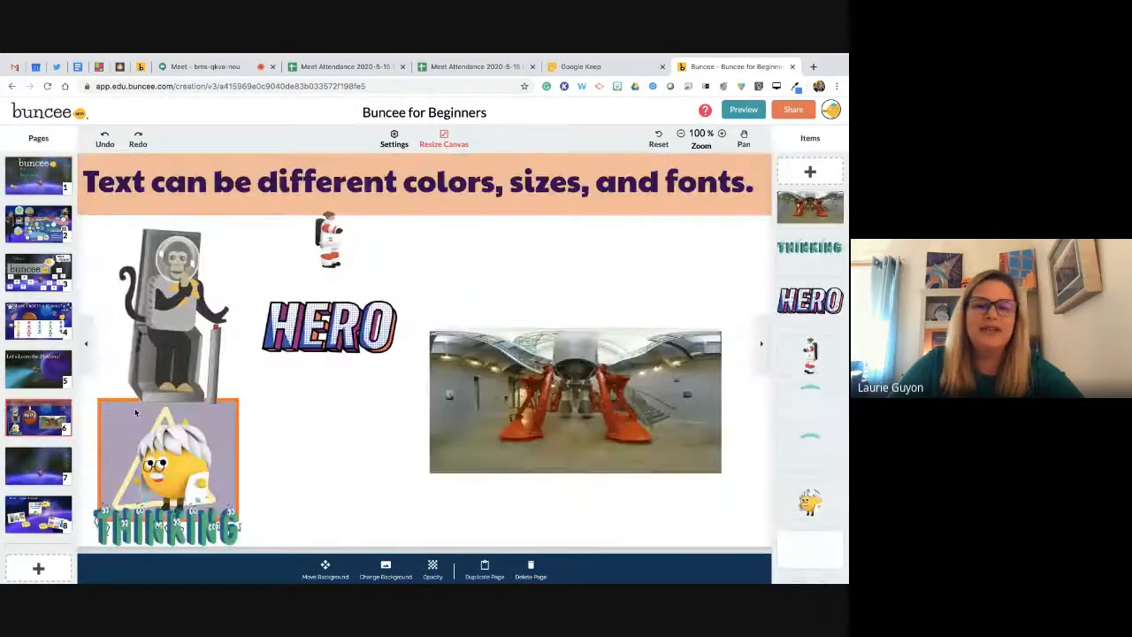
Shrink the 360 image to about the width of the HERO word and place it below the orange planet
left_click(445, 457)
left_click_drag(428, 475, 593, 392)
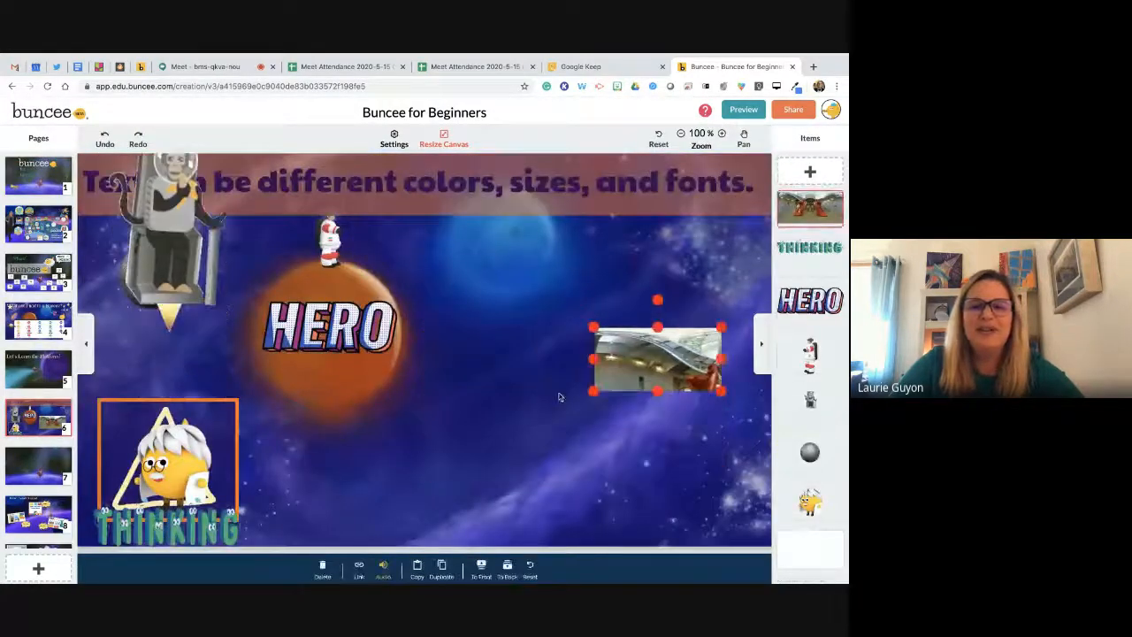
left_click_drag(652, 365, 322, 481)
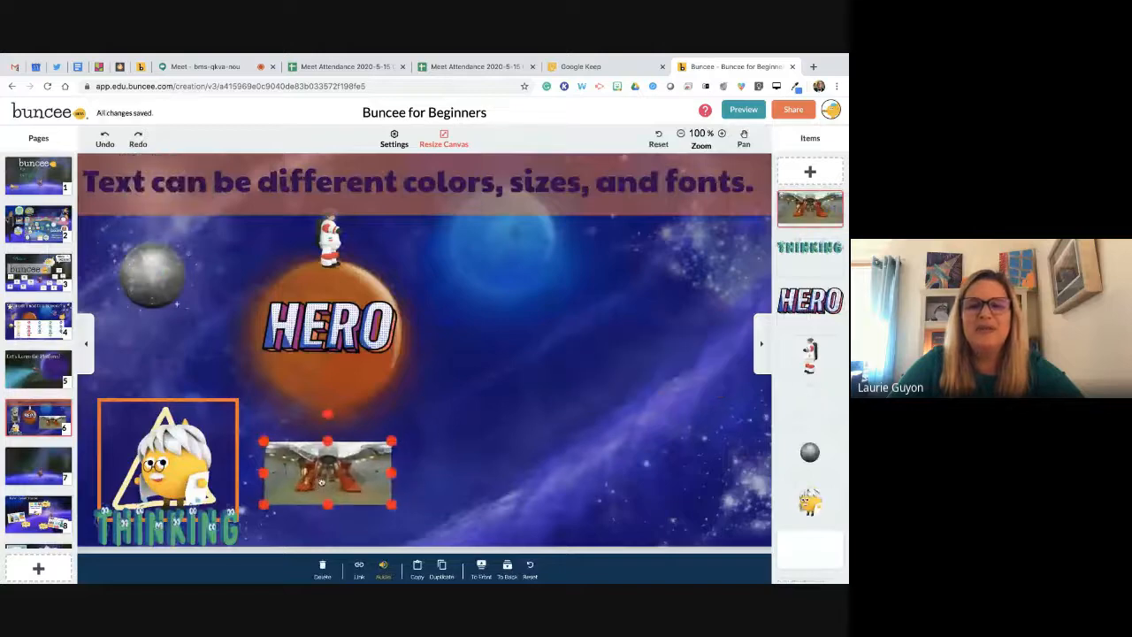
Search the Khan Academy videos for "math", look through them and return to the item types
left_click(809, 173)
left_click(424, 492)
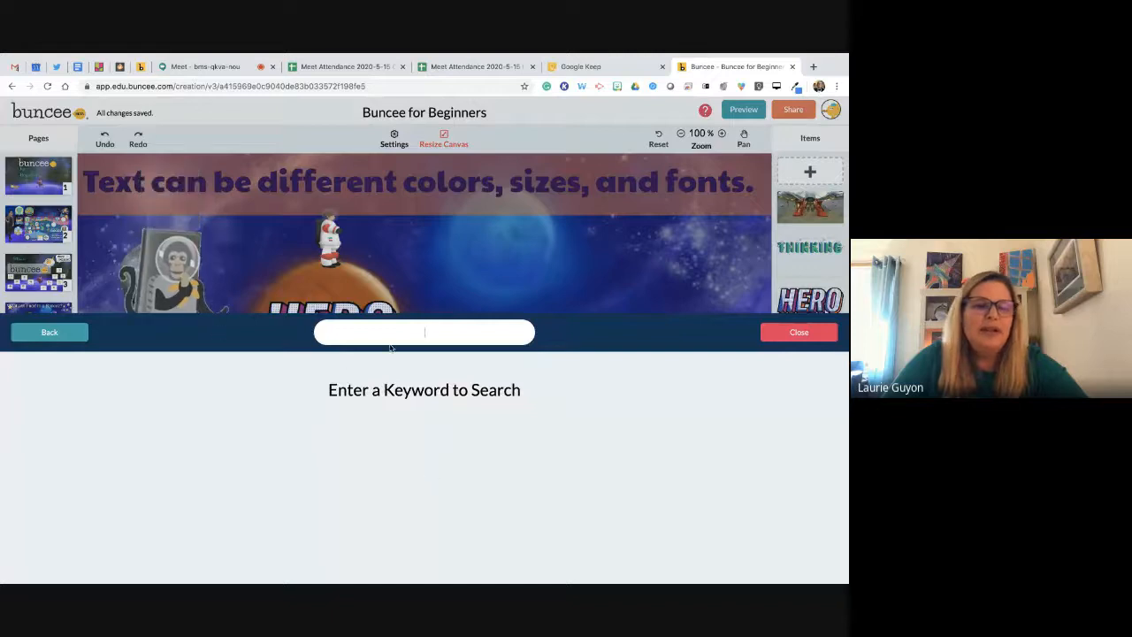
type("math")
key("Return")
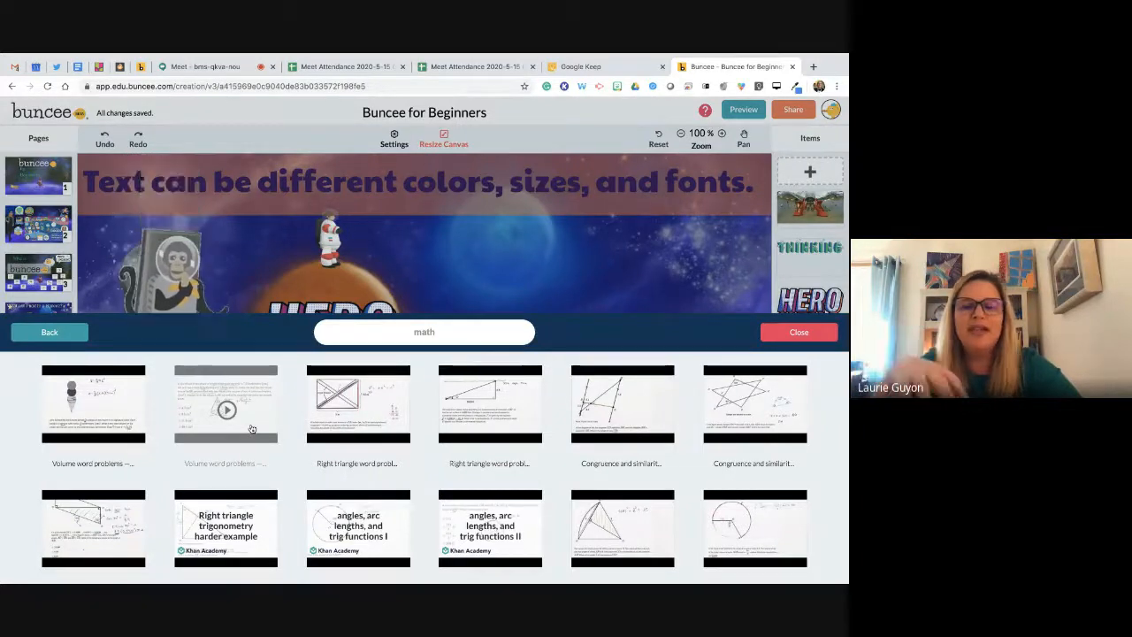
left_click(75, 332)
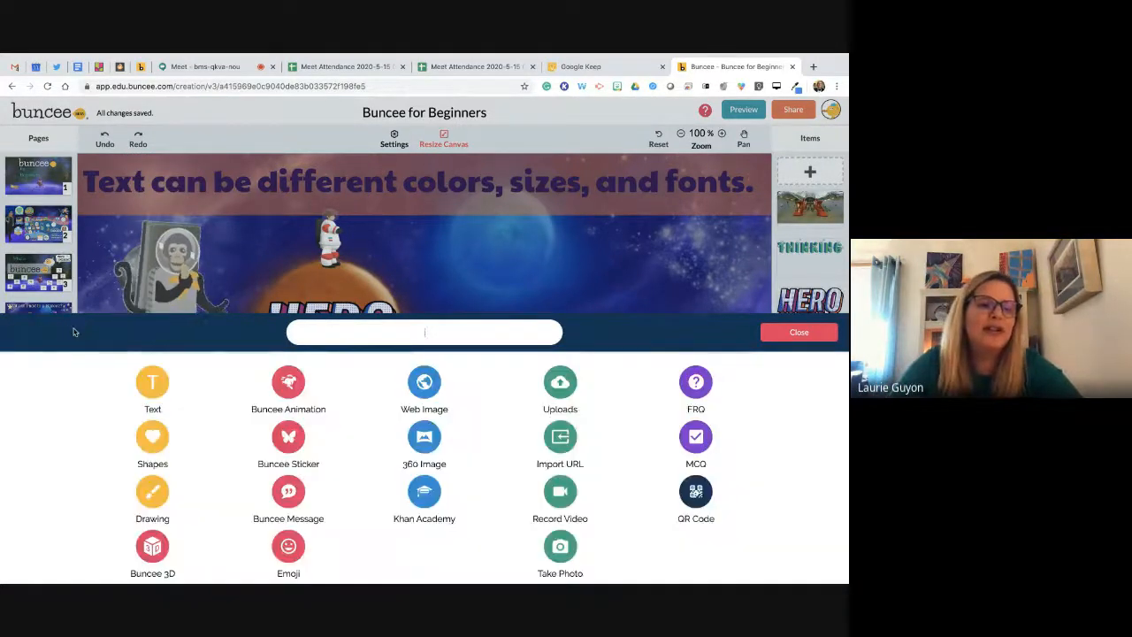
Browse My Images among the uploads and add the photo of the dog sitting on the dock to the page
left_click(562, 385)
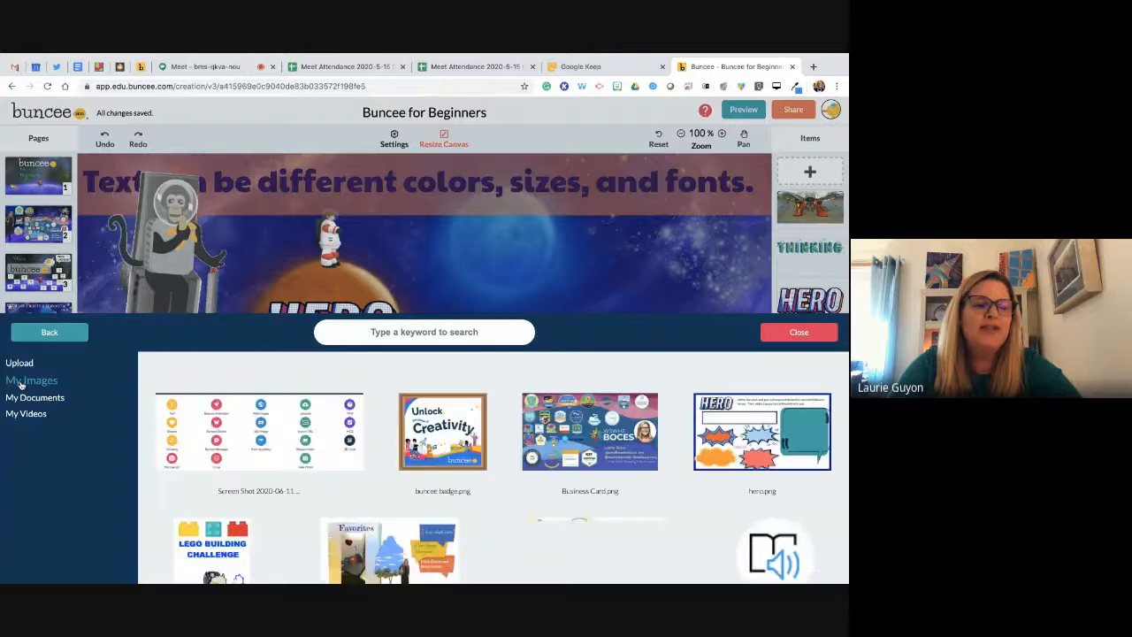
scroll(151, 453, "down", 10)
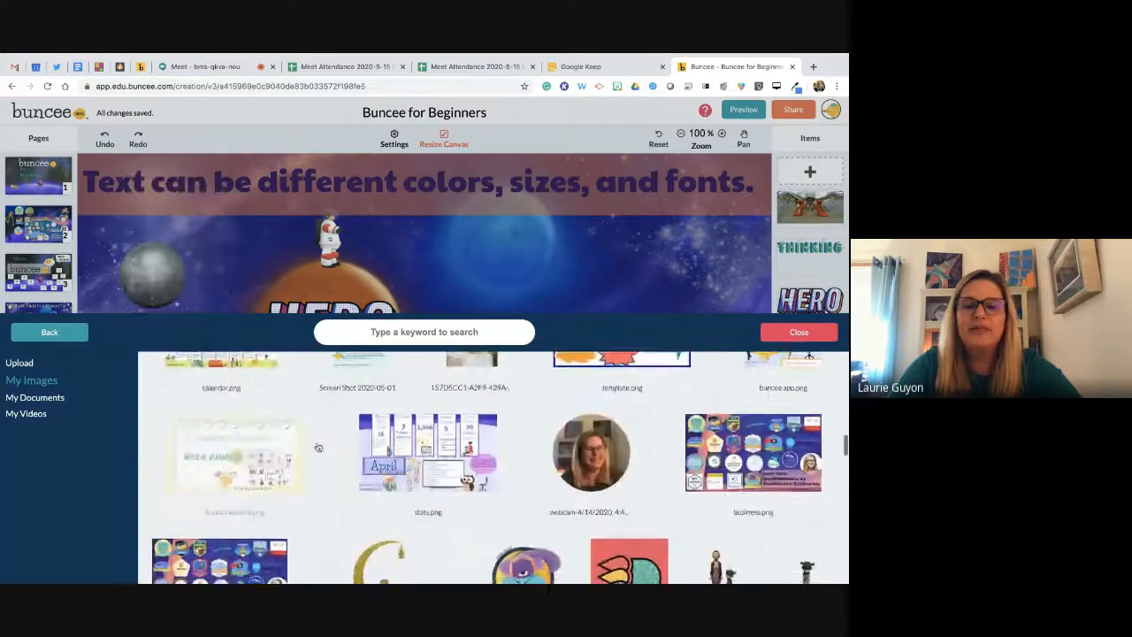
scroll(318, 447, "down", 3)
scroll(345, 450, "up", 1)
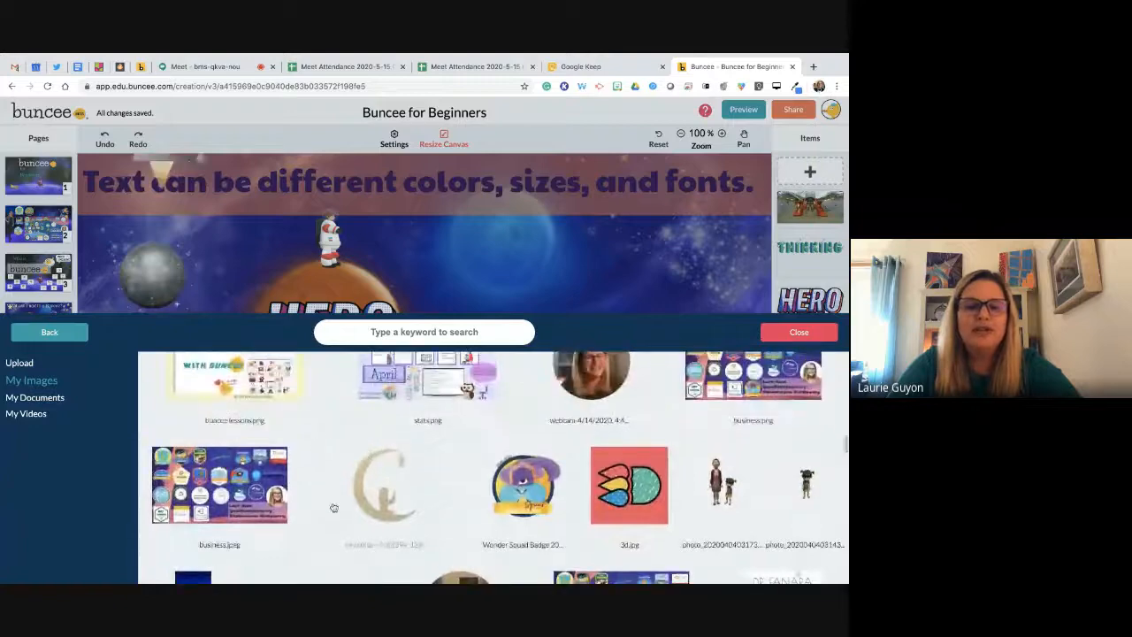
scroll(333, 507, "down", 10)
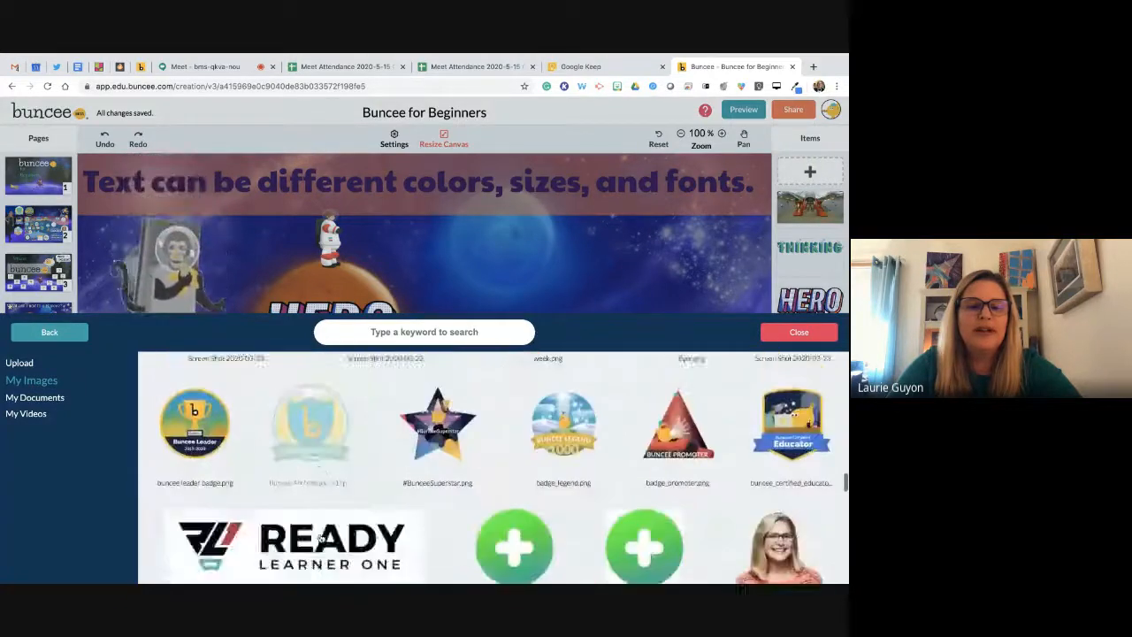
scroll(321, 539, "down", 5)
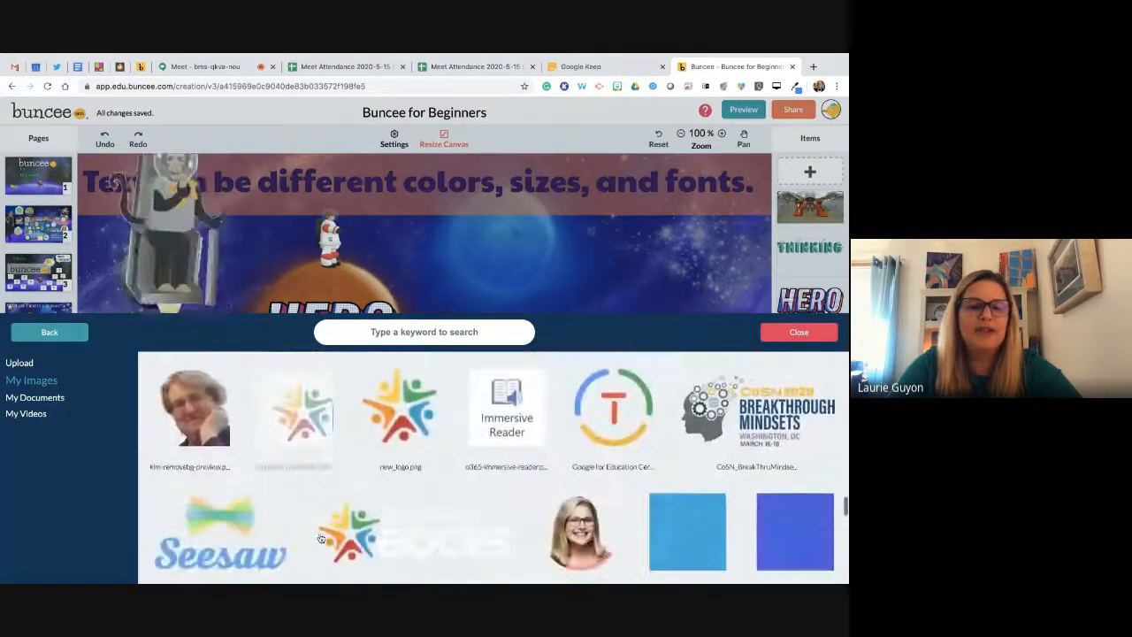
scroll(320, 539, "down", 6)
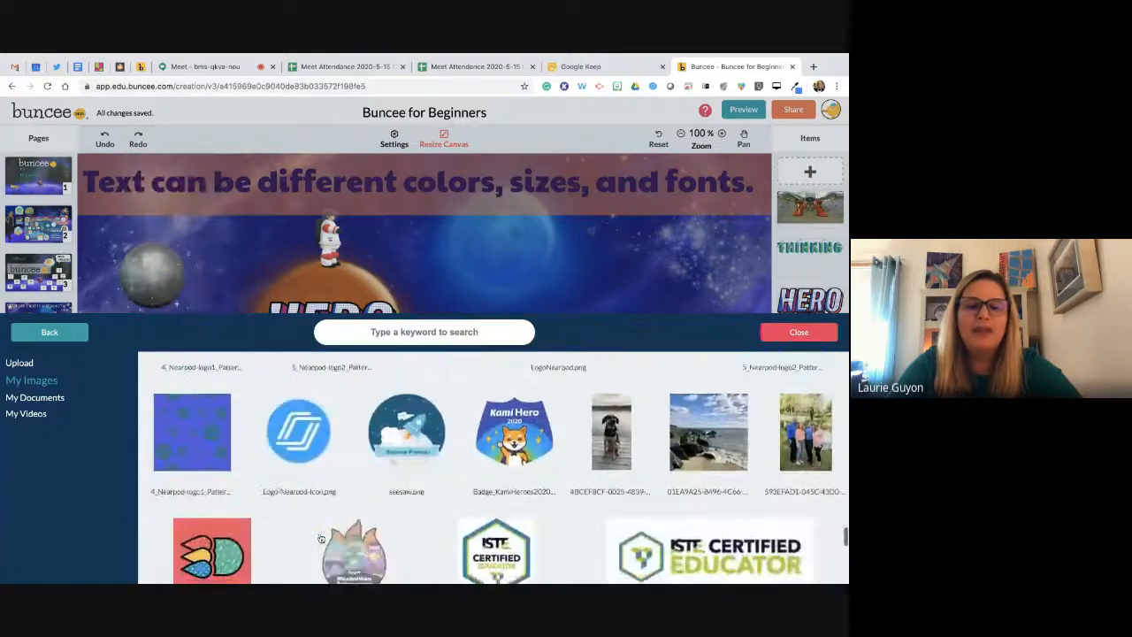
scroll(321, 538, "down", 1)
left_click(611, 407)
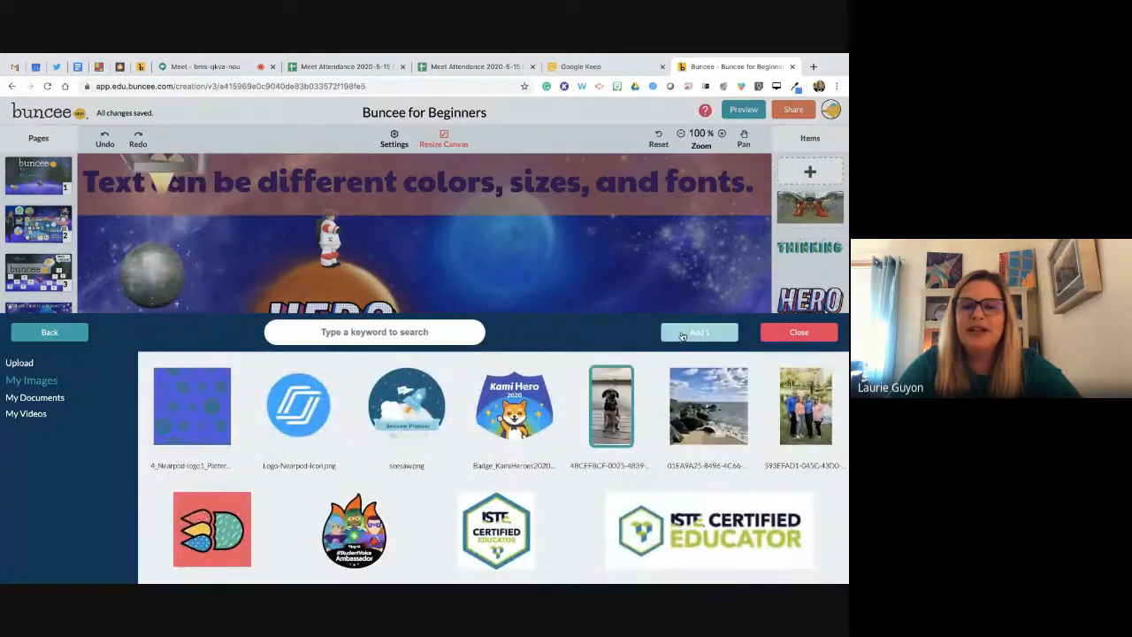
left_click(700, 331)
Enlarge the dog photo beside the small 360 image, and delete it from the page
left_click_drag(260, 502, 463, 471)
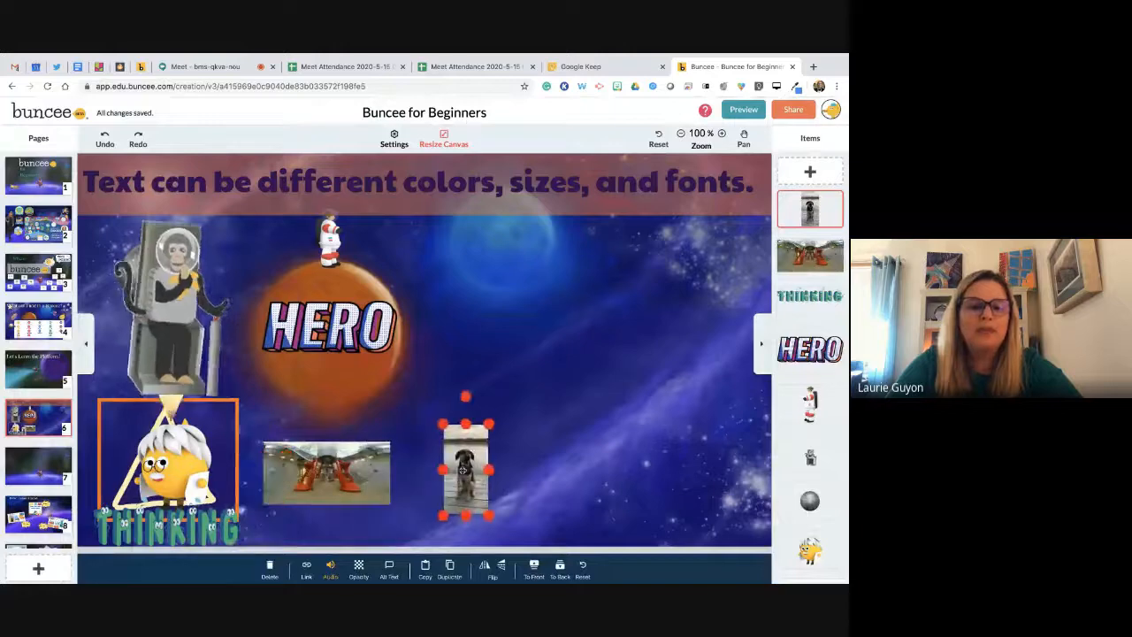
mouse_move(489, 423)
left_mouse_down()
mouse_move(550, 355)
mouse_move(490, 421)
left_mouse_up()
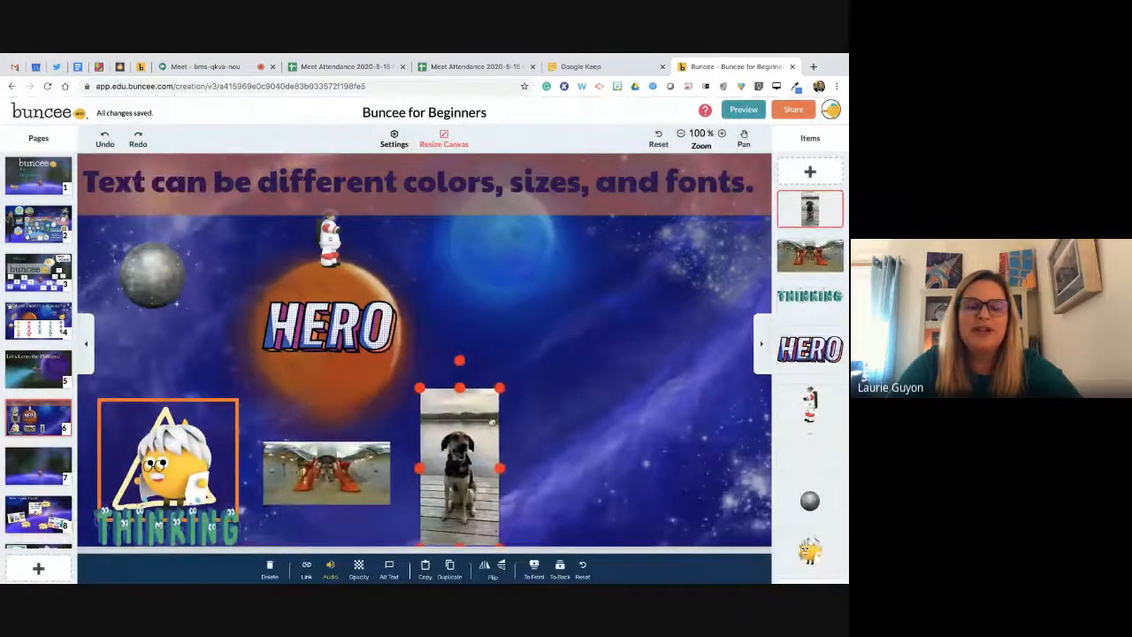
key("Delete")
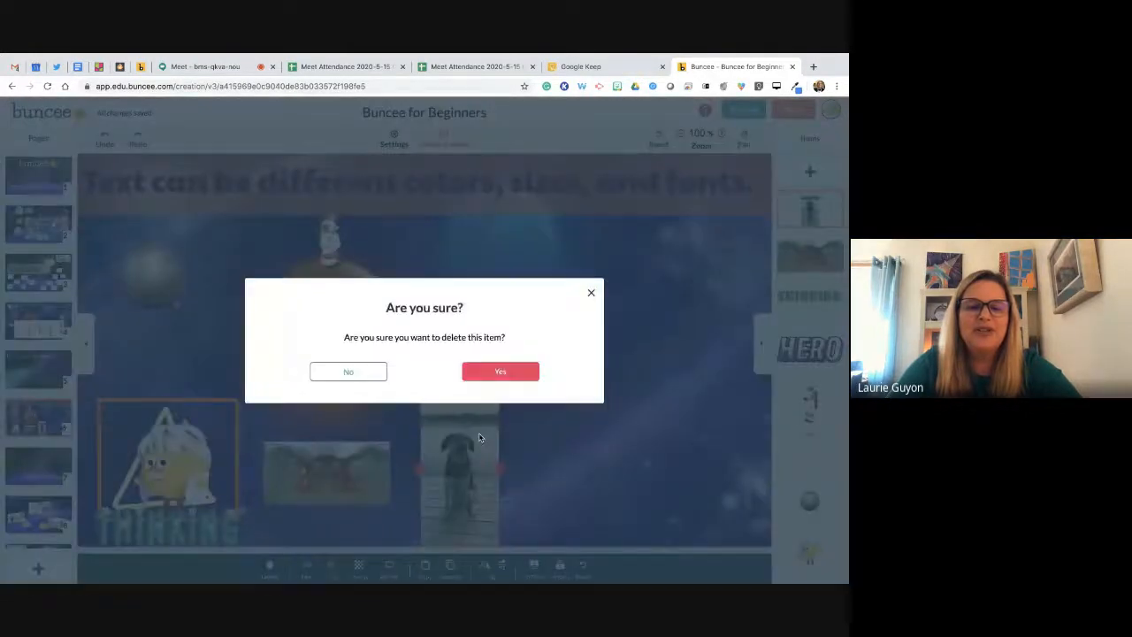
left_click(504, 370)
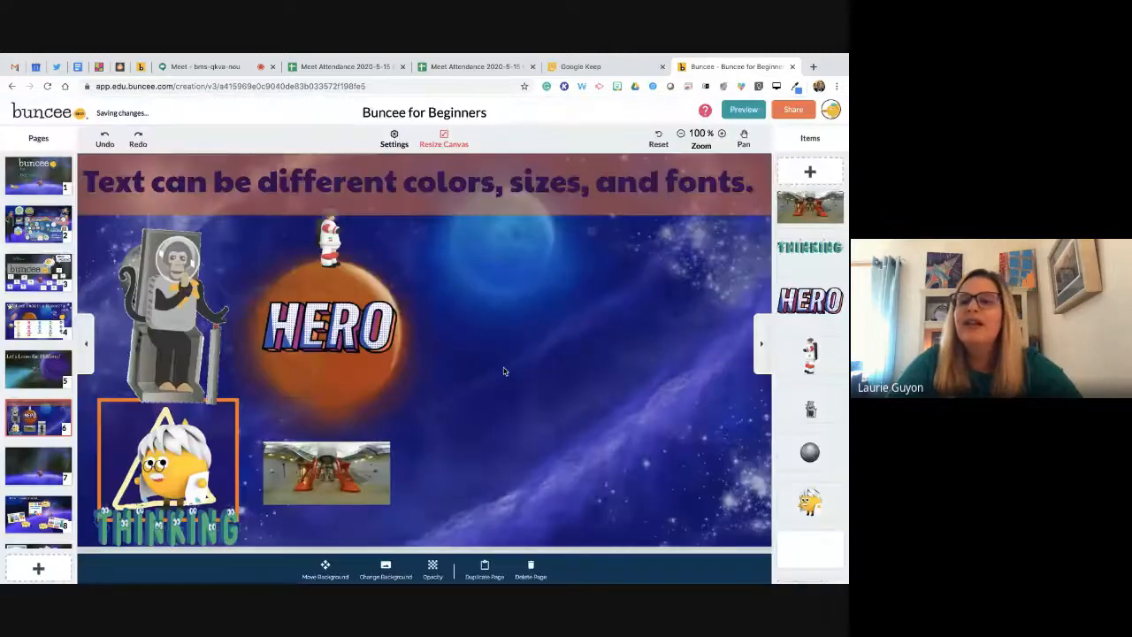
View the Import URL dialog for YouTube, Vimeo or image links, and close it without adding anything
left_click(809, 171)
left_click(561, 438)
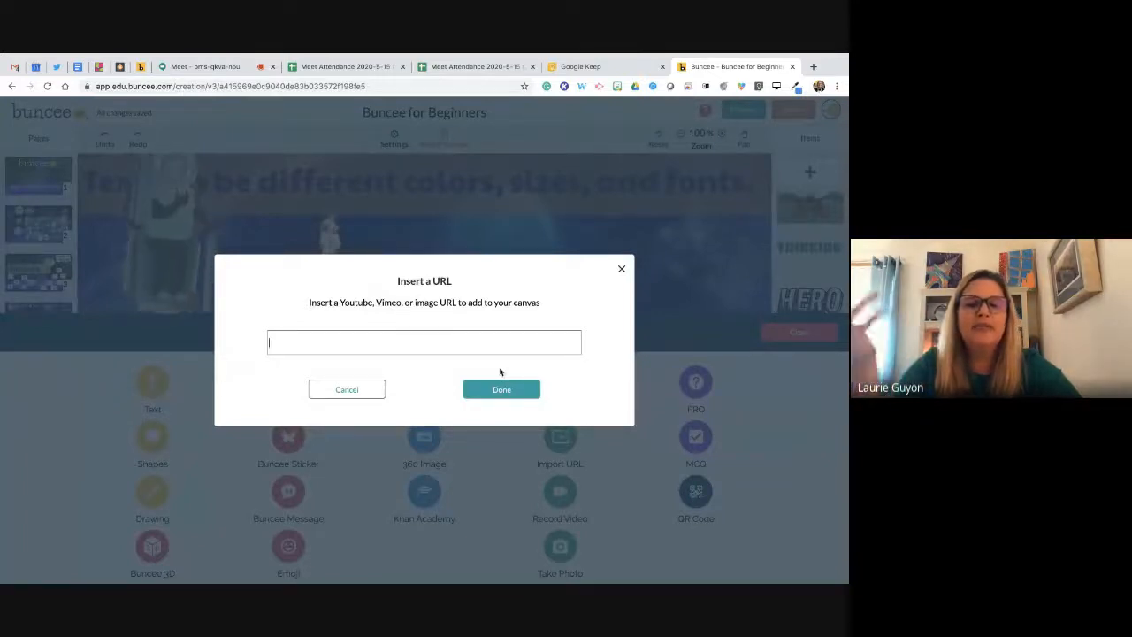
left_click(621, 272)
left_click(774, 336)
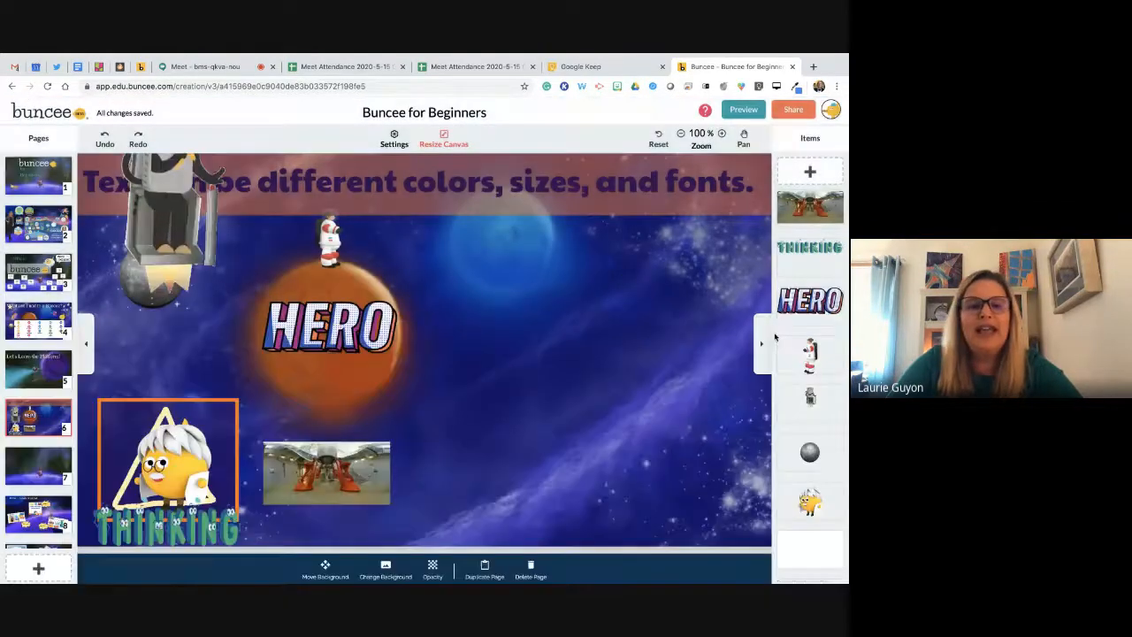
Show the link entry for the HERO word, and leave it empty by selecting the THINKING word
left_click(307, 307)
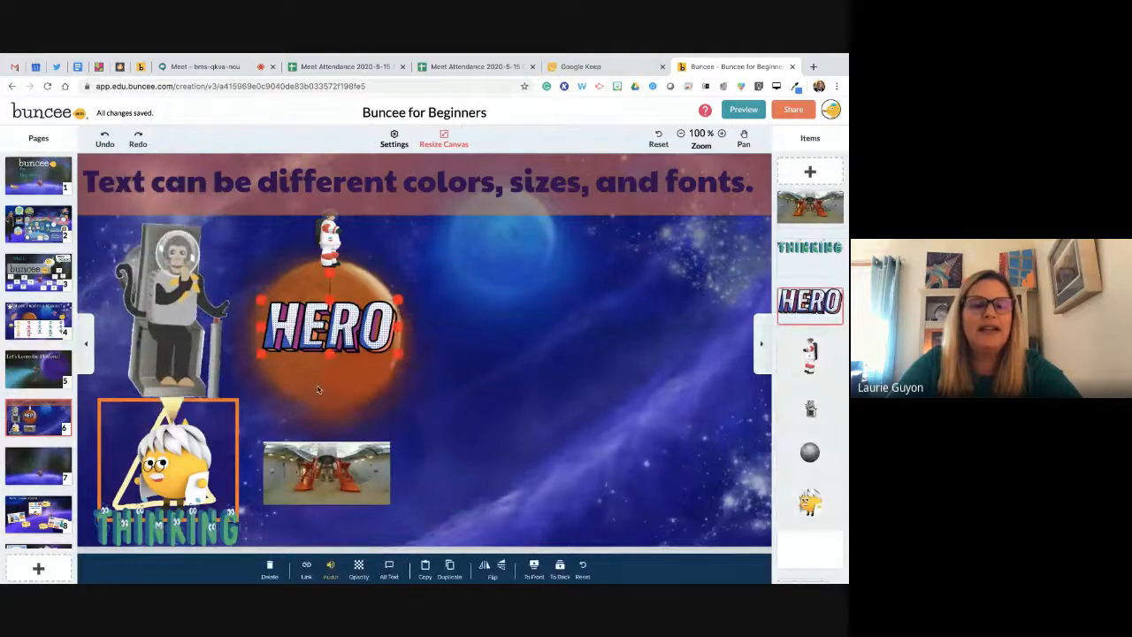
left_click(305, 570)
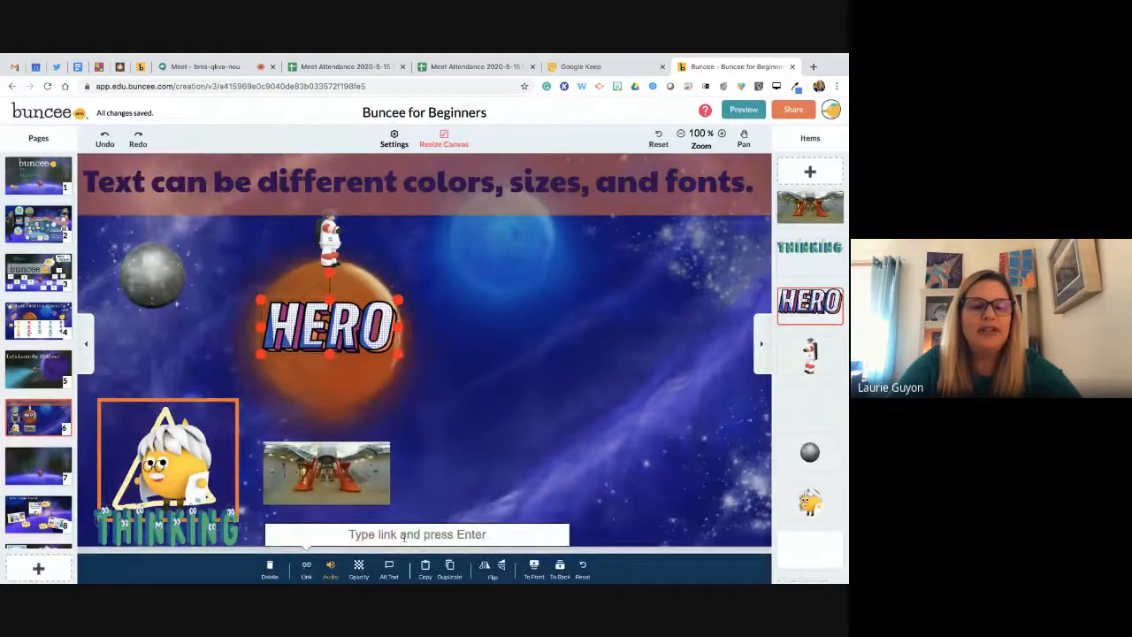
left_click(170, 531)
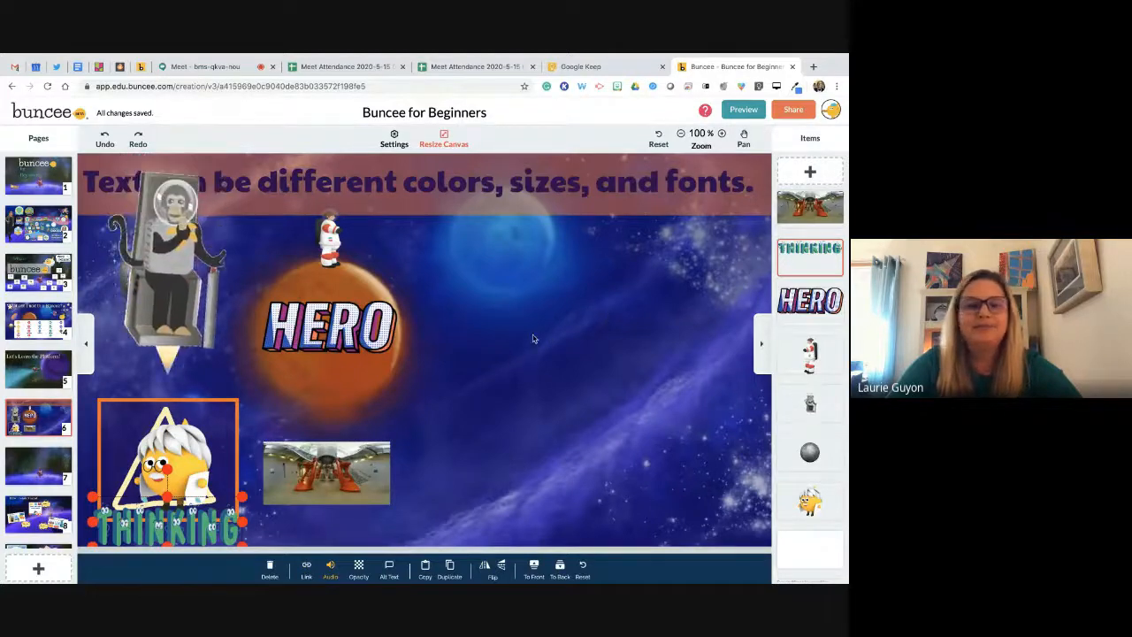
Record a short webcam video, upload it to the page and position it beside the orange planet, overlapping the blue planet
left_click(806, 175)
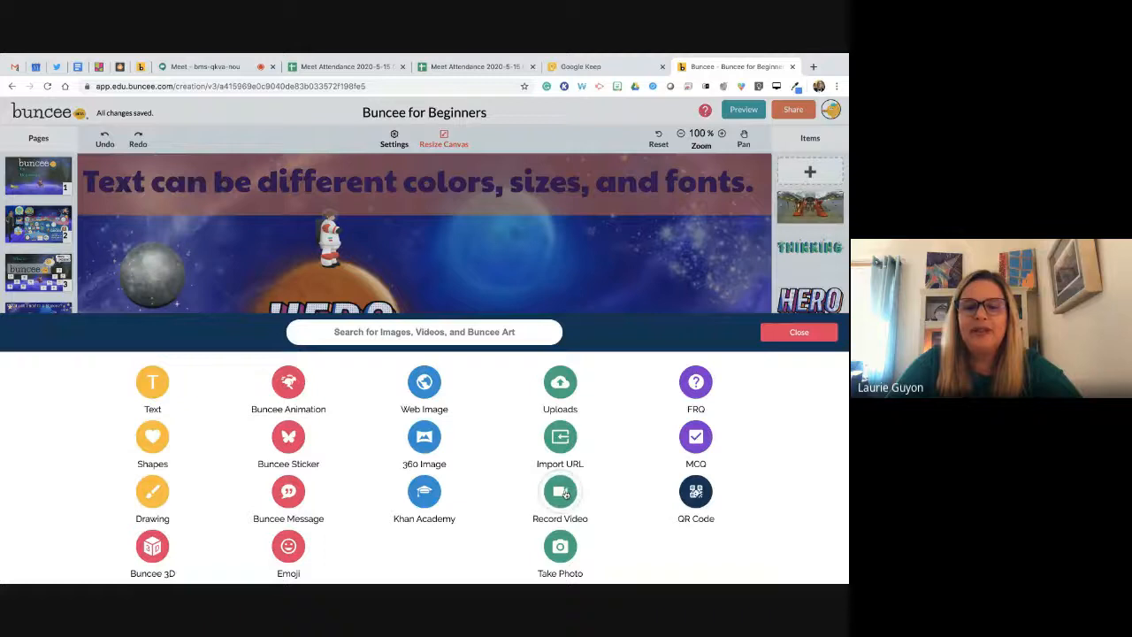
left_click(565, 495)
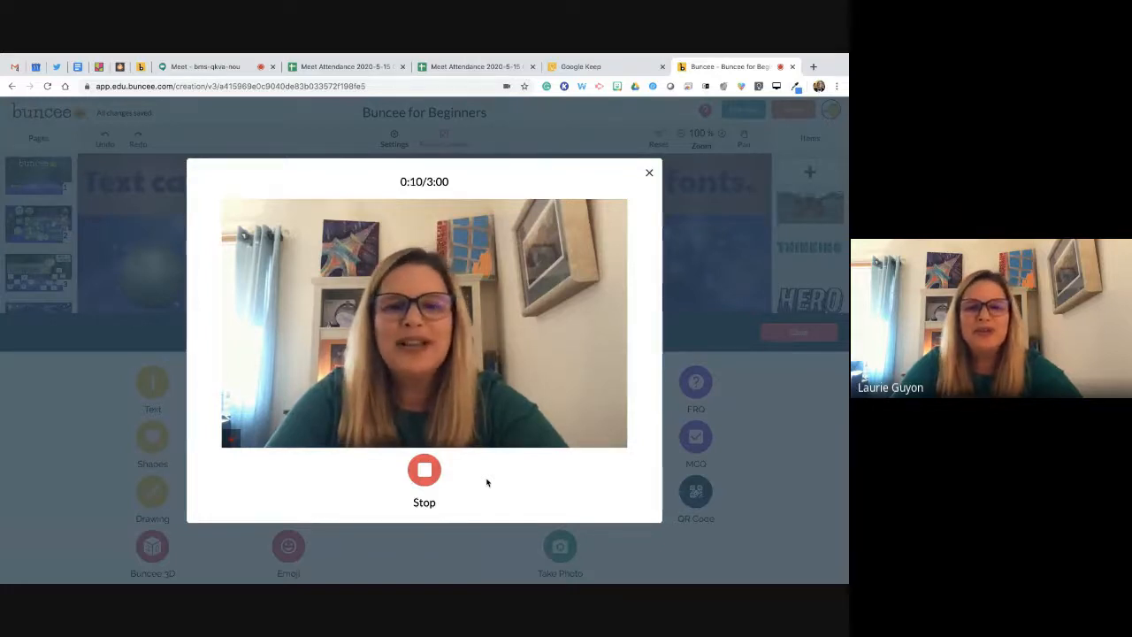
left_click(423, 473)
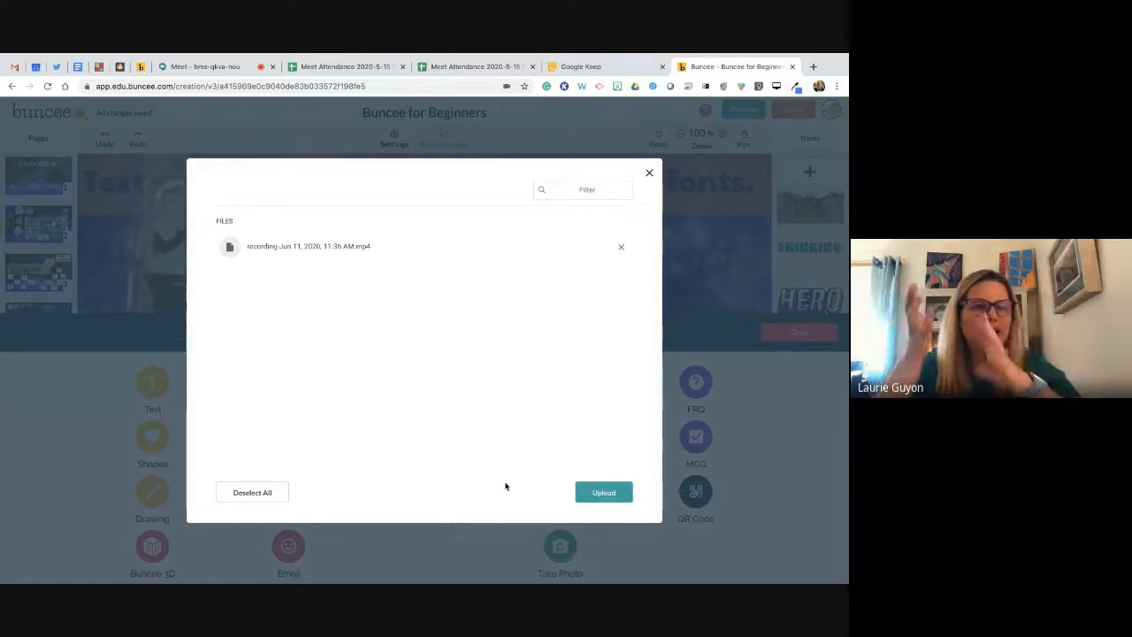
left_click(600, 492)
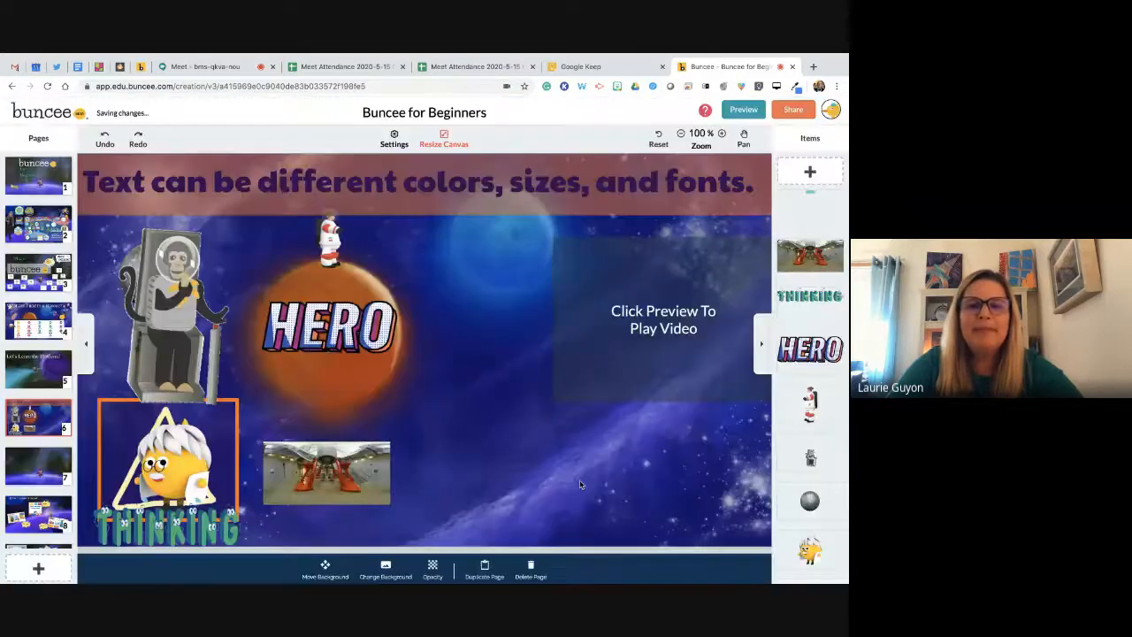
left_click(619, 353)
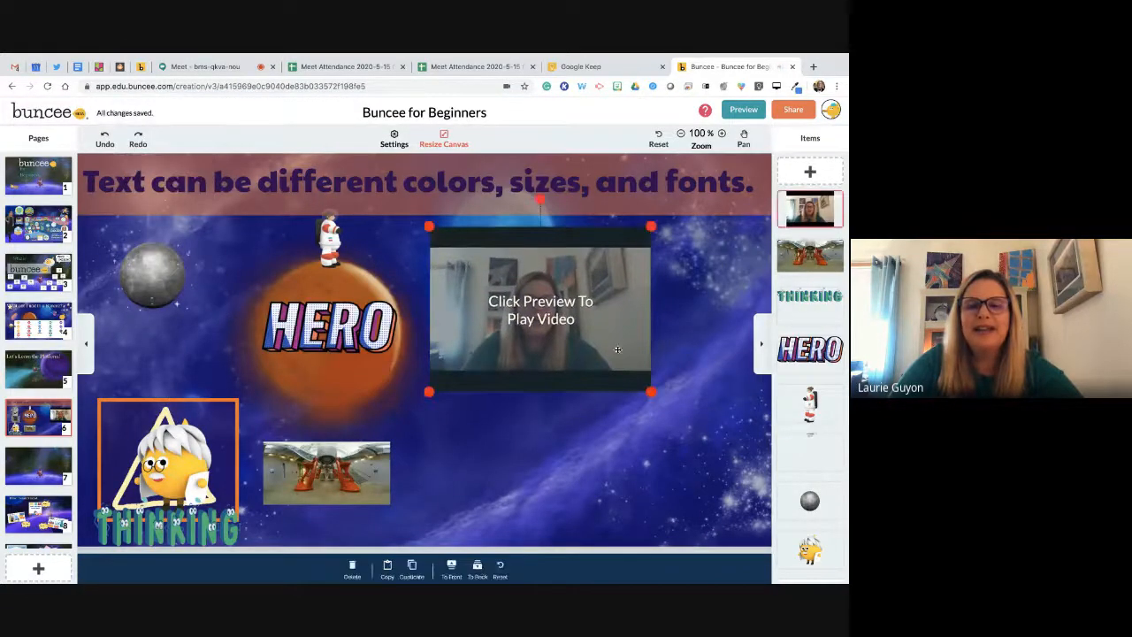
Shrink the recorded video beside the orange planet slightly, and take a webcam photo as a new item
left_click_drag(650, 390, 614, 363)
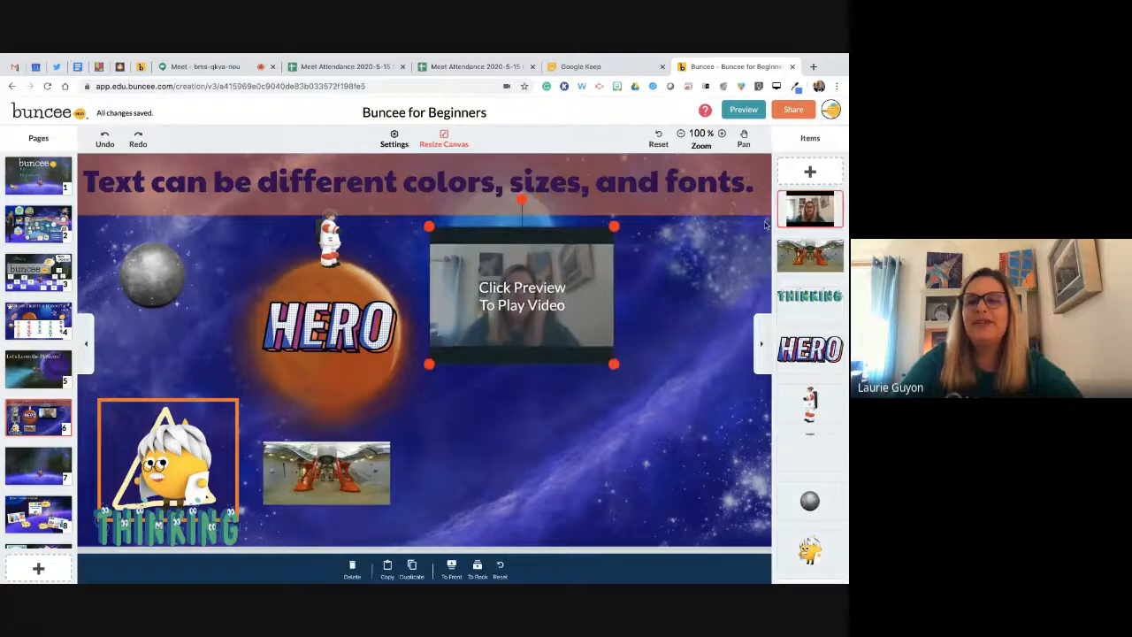
left_click(811, 171)
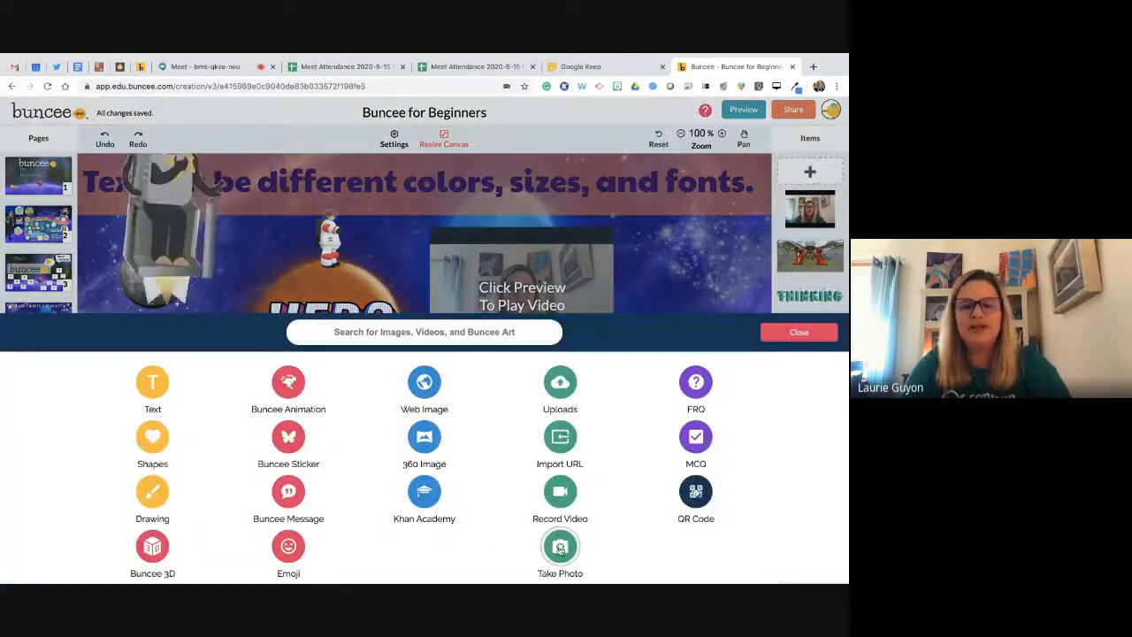
left_click(560, 545)
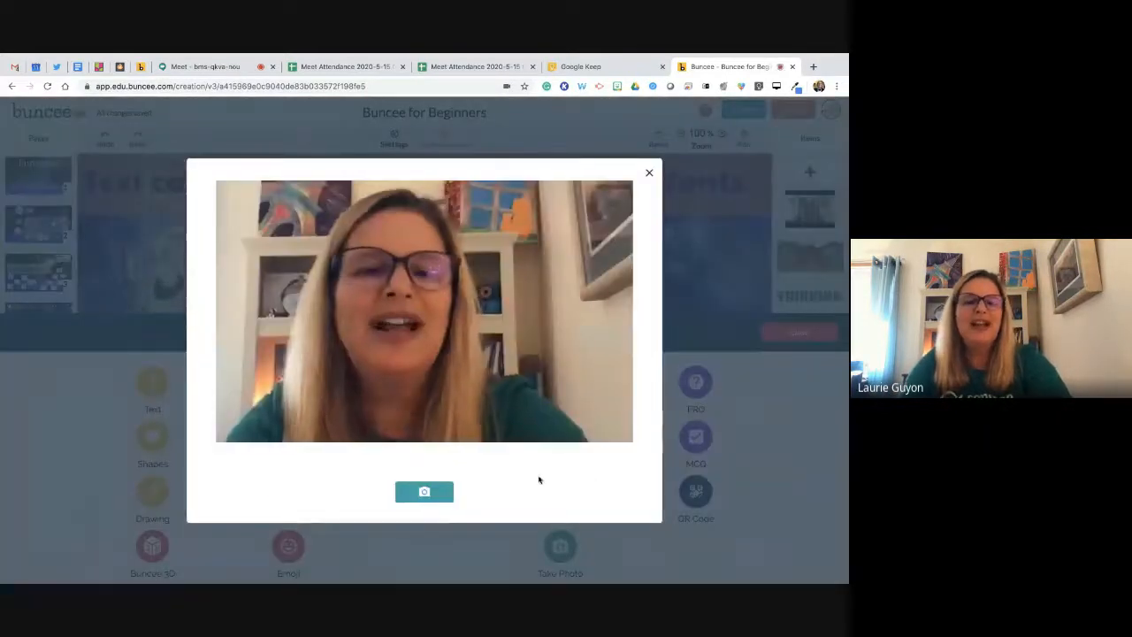
left_click(423, 492)
left_click(603, 497)
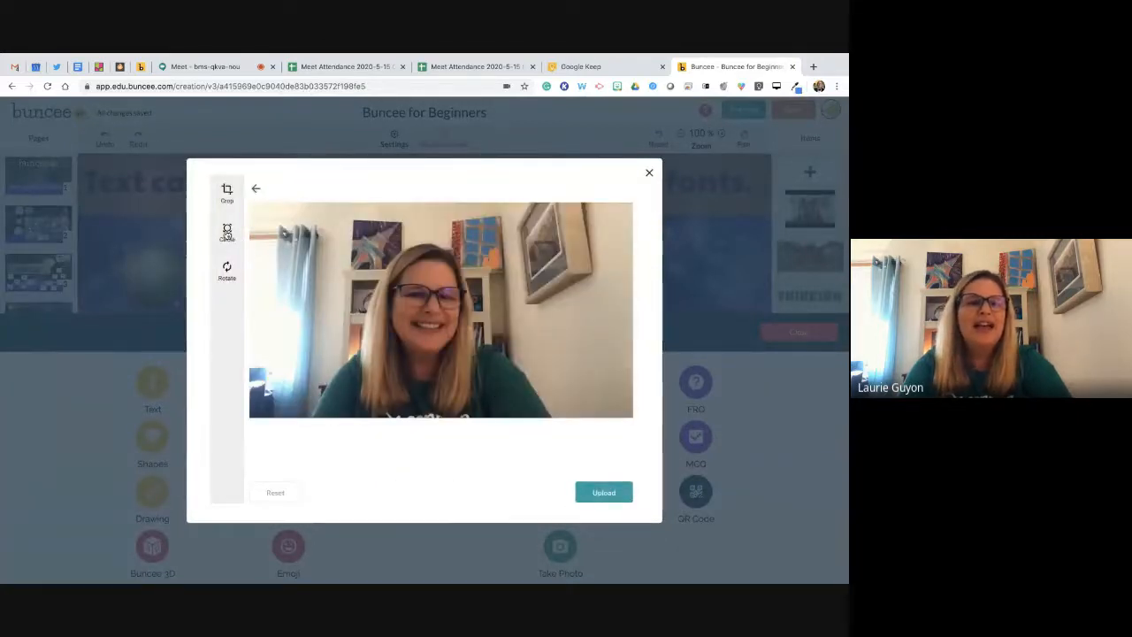
Crop the webcam photo to a circle, save the crop and upload the photo to the page
left_click(228, 232)
left_click(227, 270)
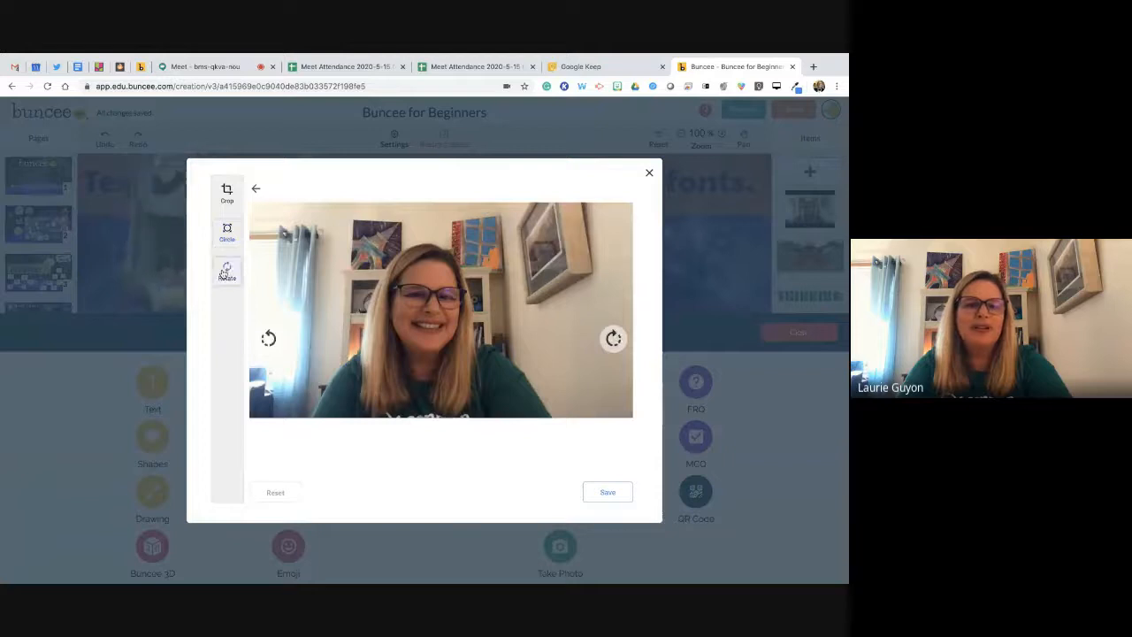
left_click(229, 233)
left_click(227, 193)
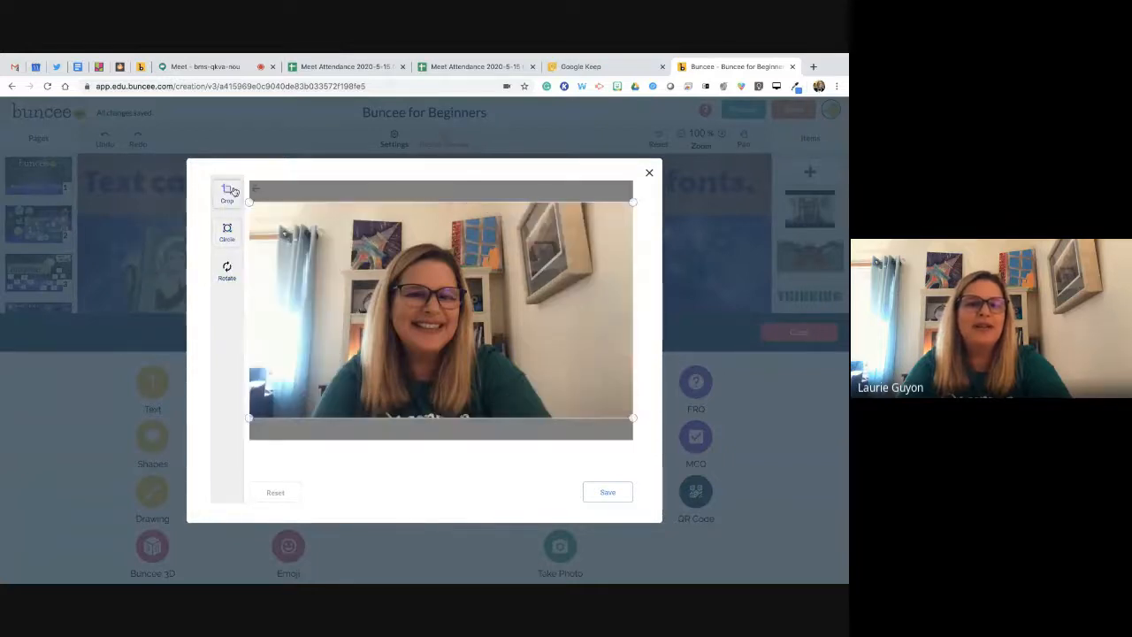
left_click(224, 233)
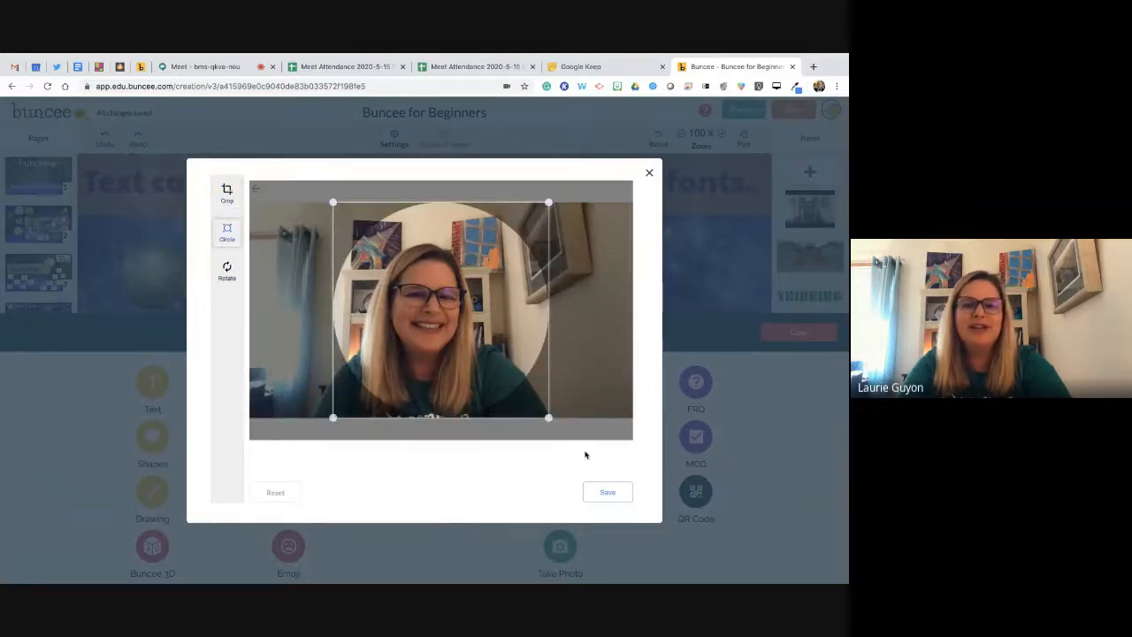
left_click(606, 492)
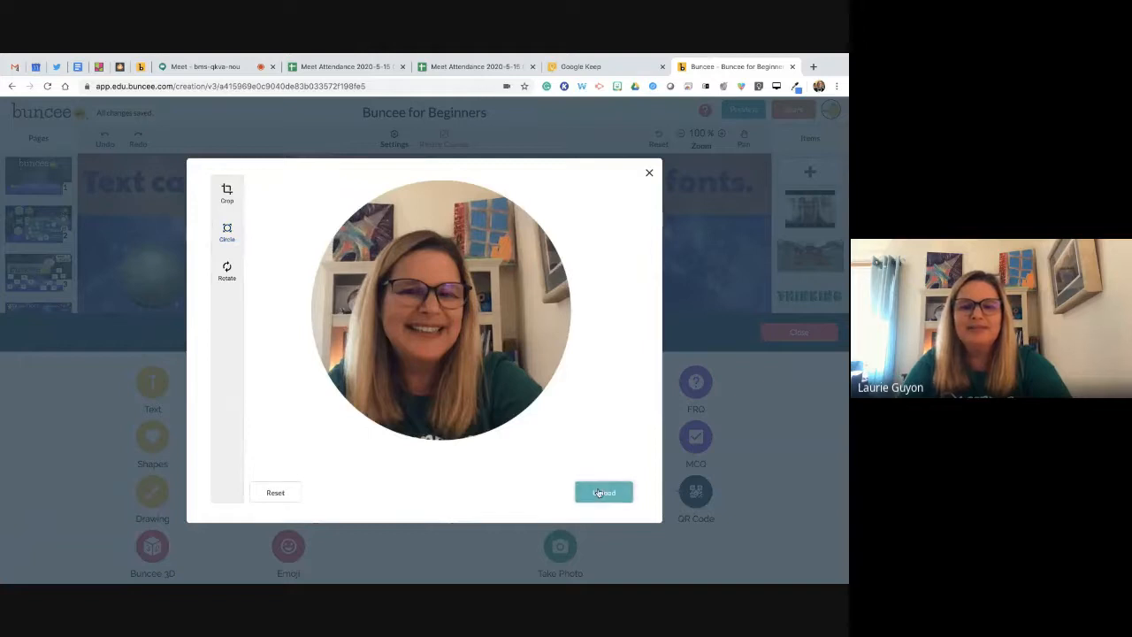
left_click(598, 492)
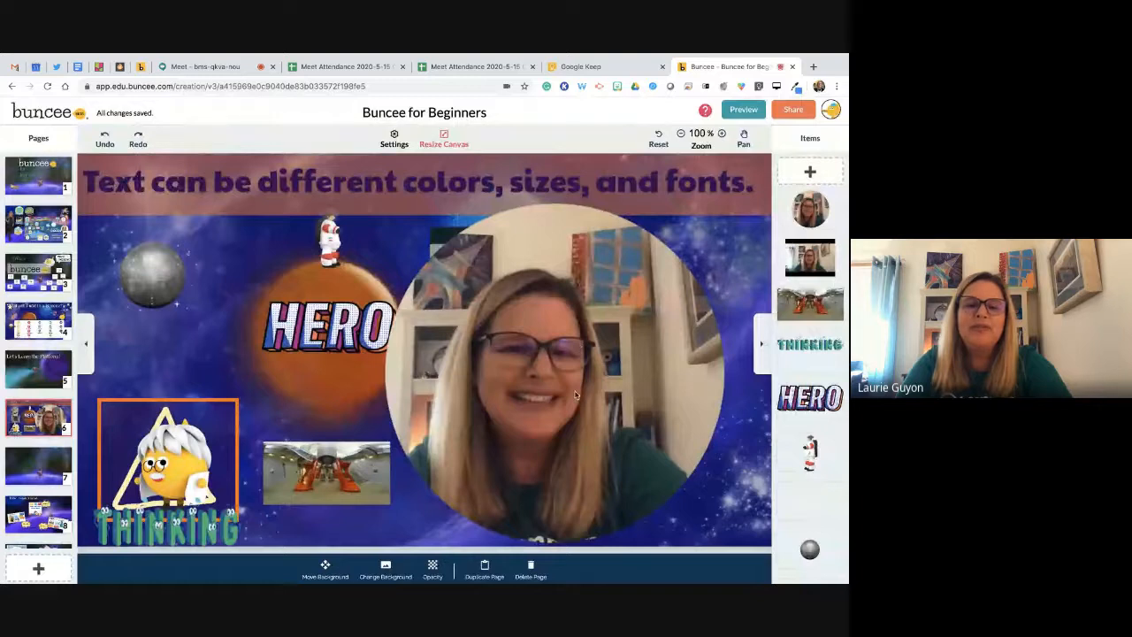
Shrink the circular photo to less than half its size, and delete it from the page
left_click(613, 326)
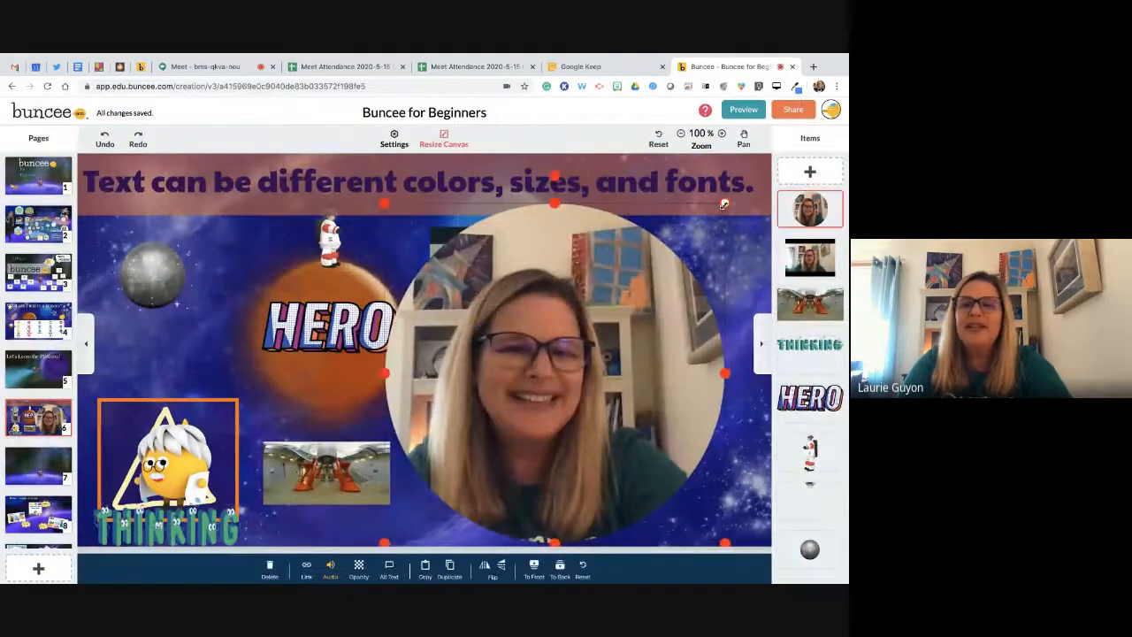
left_click_drag(724, 204, 528, 396)
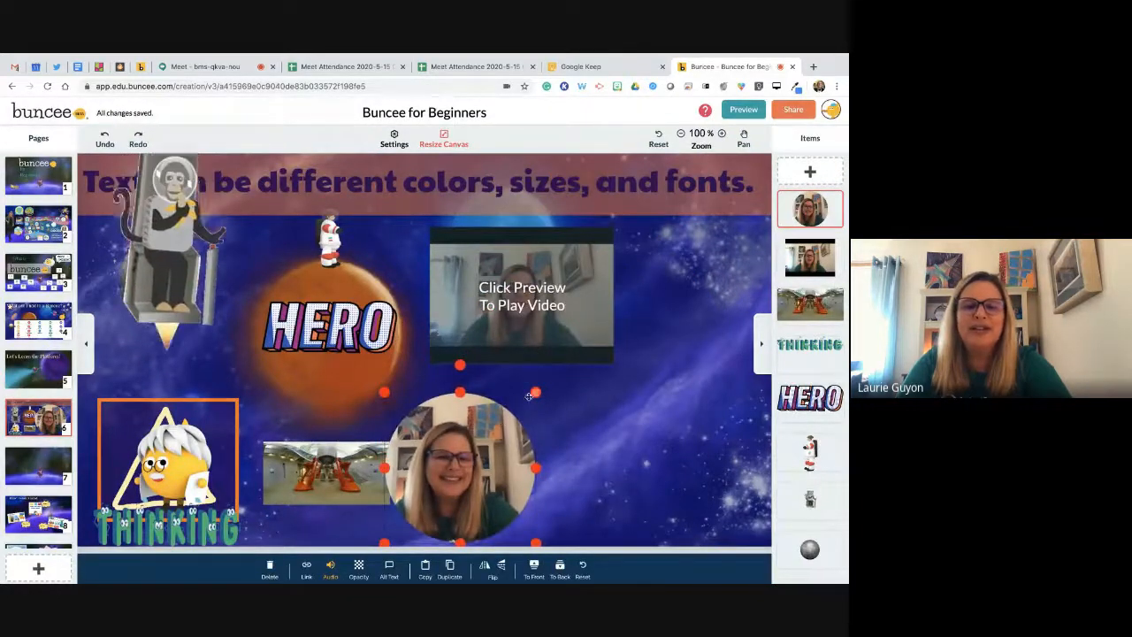
key("Delete")
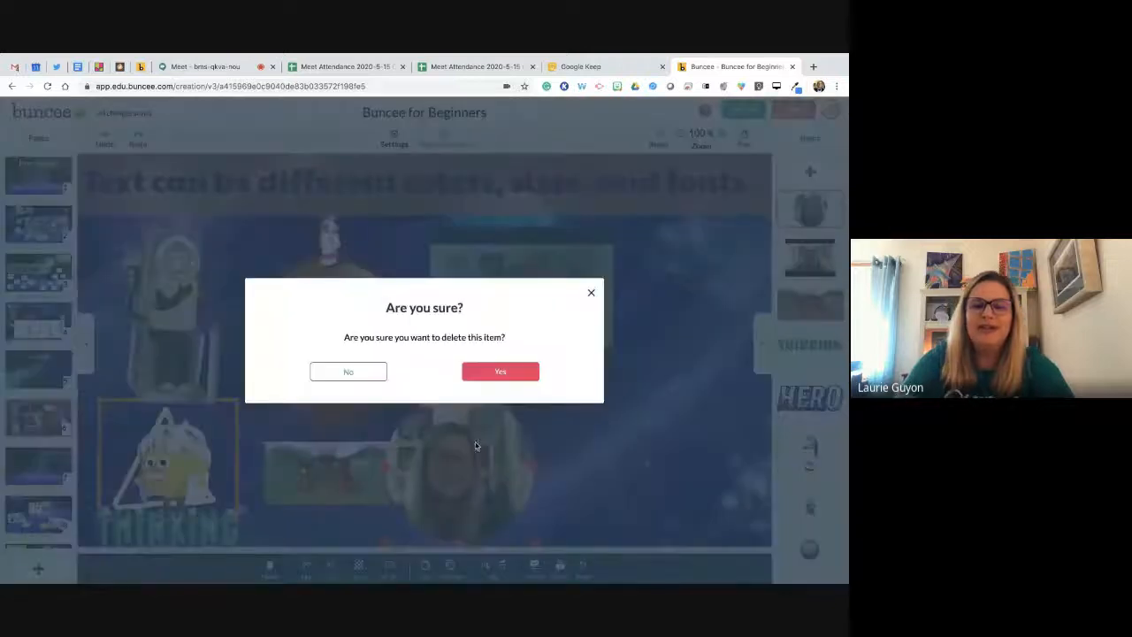
left_click(508, 372)
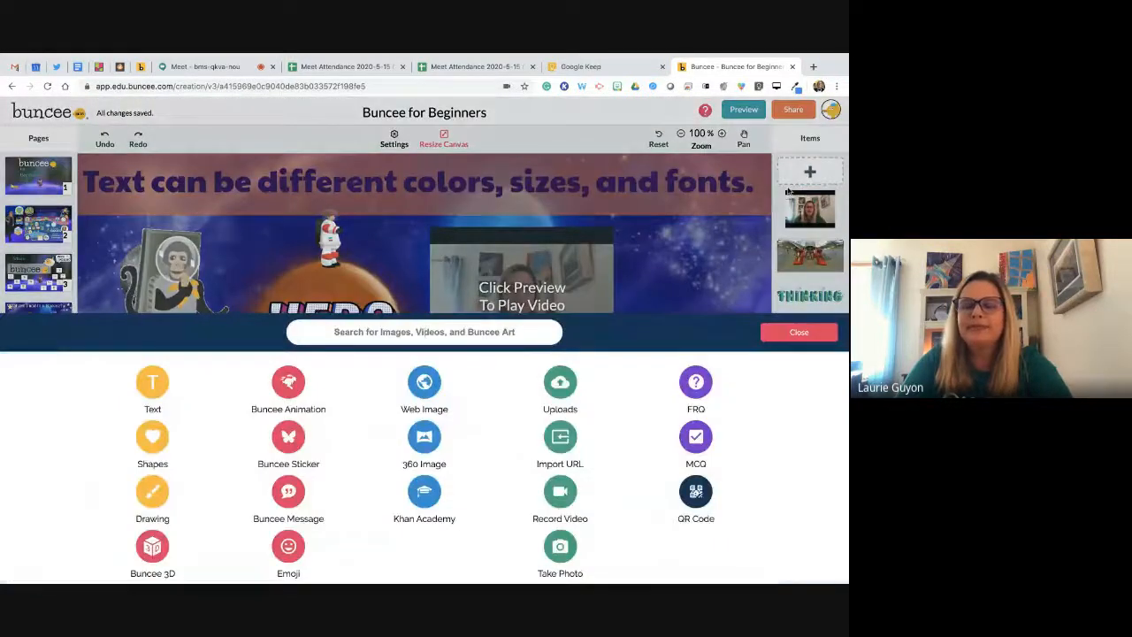
Add a free response question reading "What do you know about Buncee?" and place it just below the recorded video
left_click(809, 172)
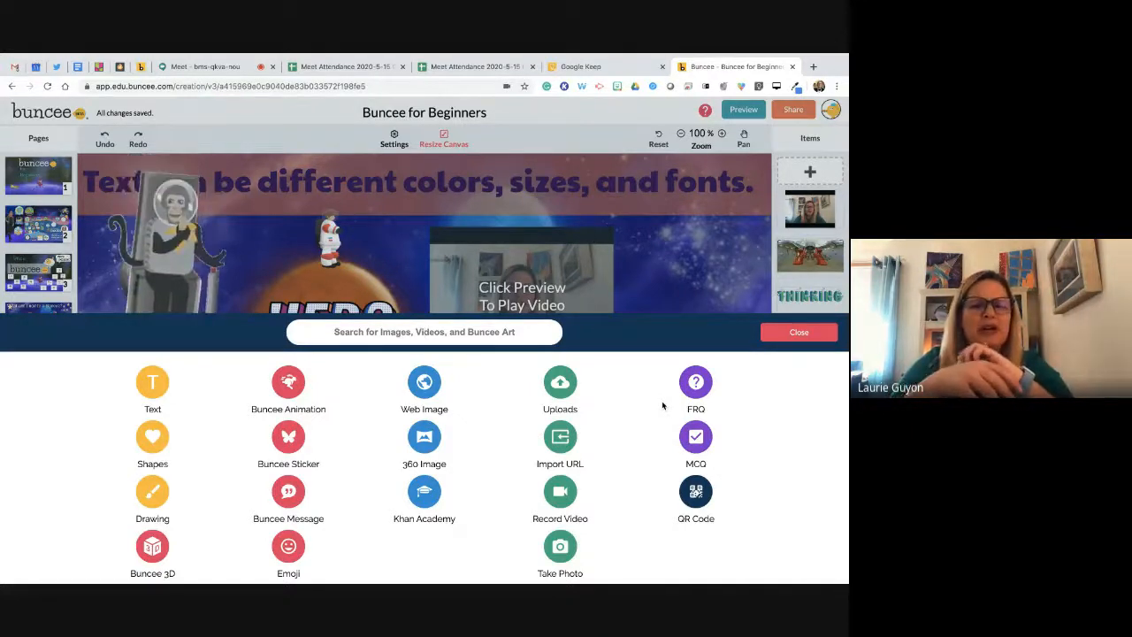
left_click(695, 384)
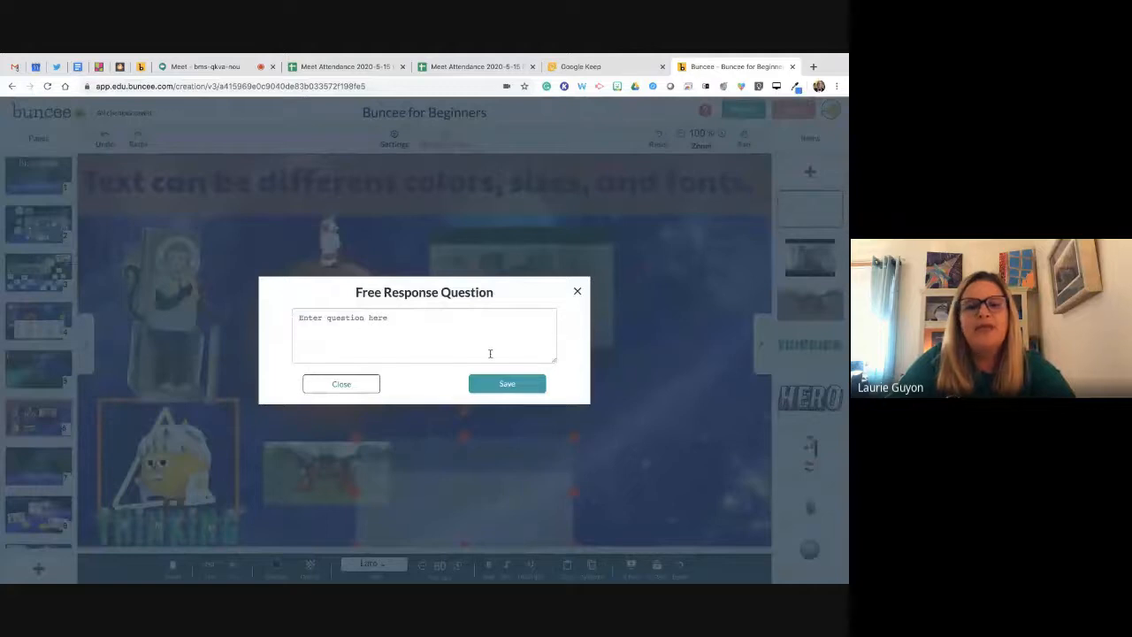
left_click(468, 341)
type("What do you know about B")
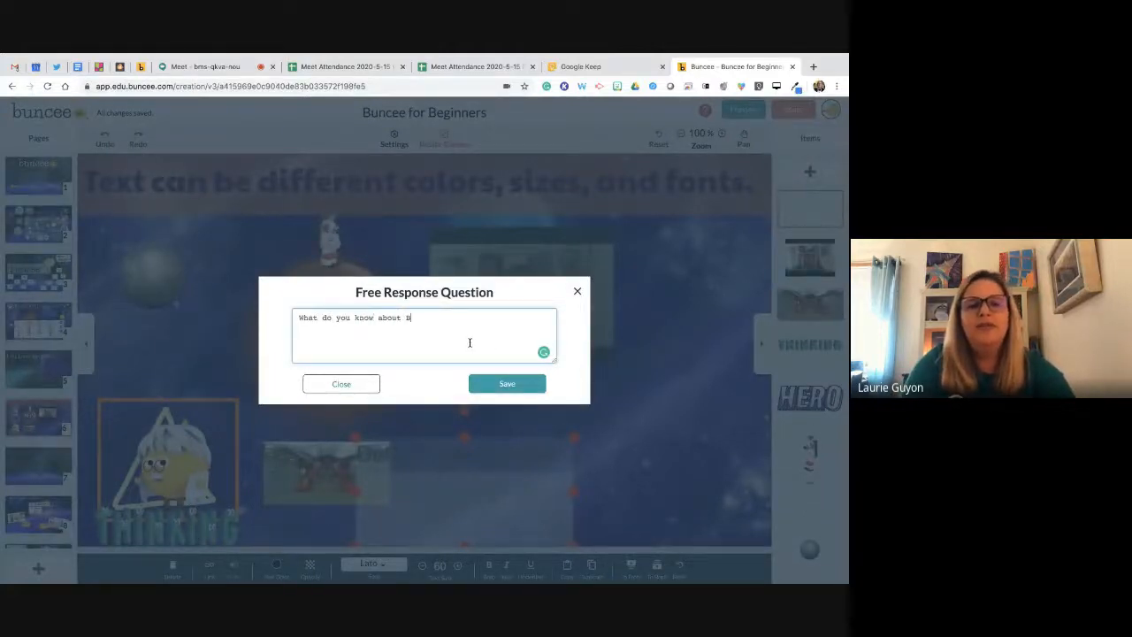
type("uncee")
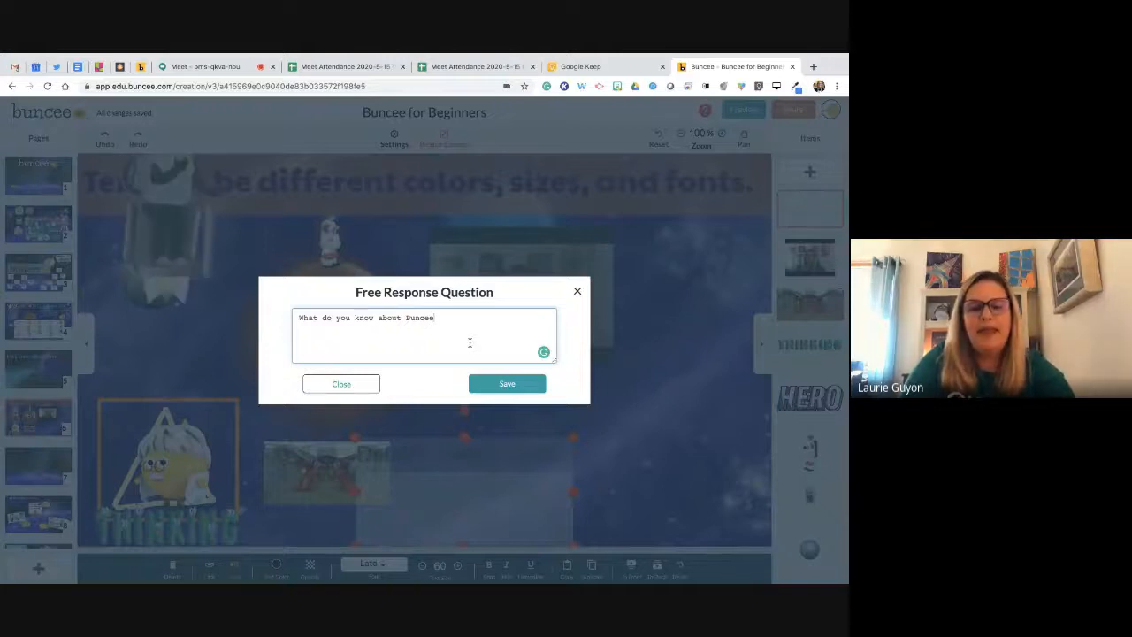
type("?")
left_click(521, 383)
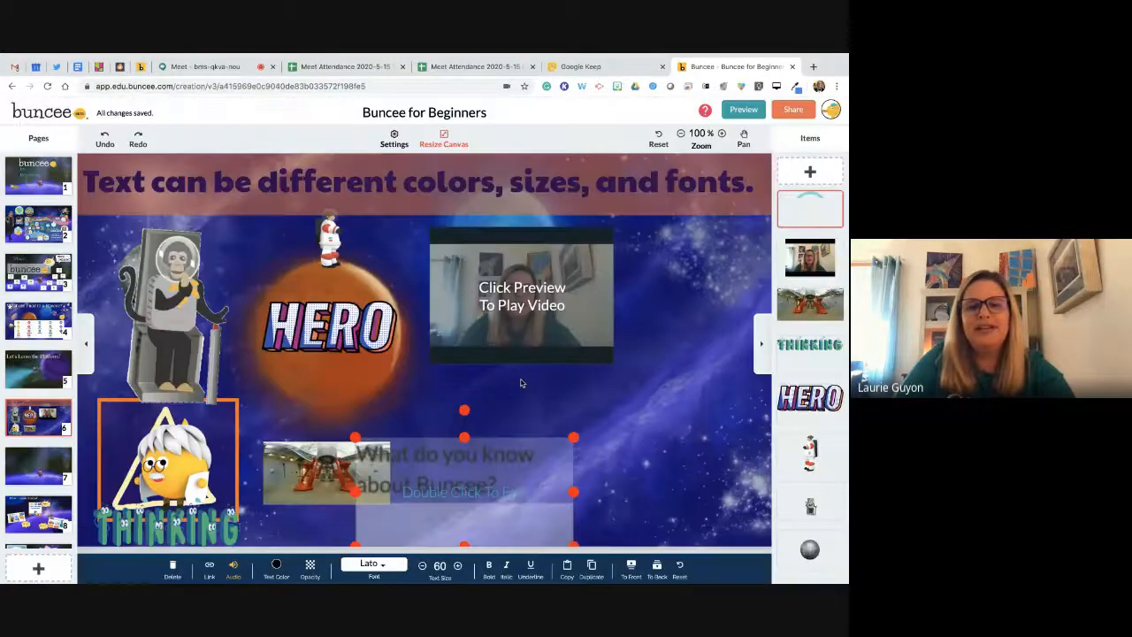
left_click_drag(451, 470, 532, 404)
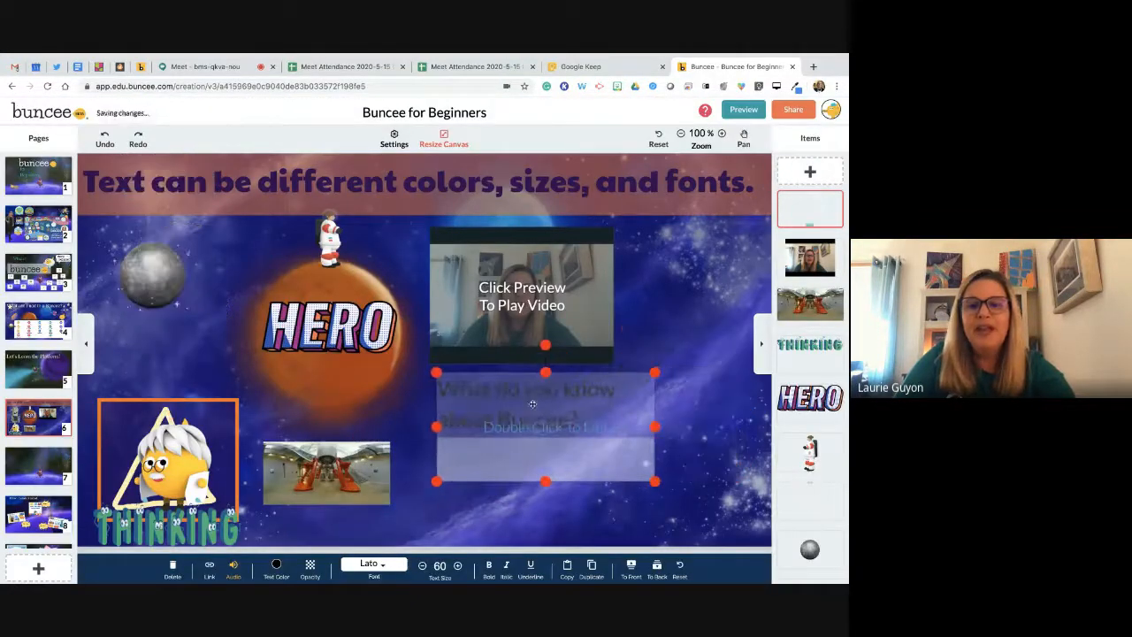
Add a multiple choice question with its default text and choices, and delete it from the page
left_click(806, 174)
left_click(696, 435)
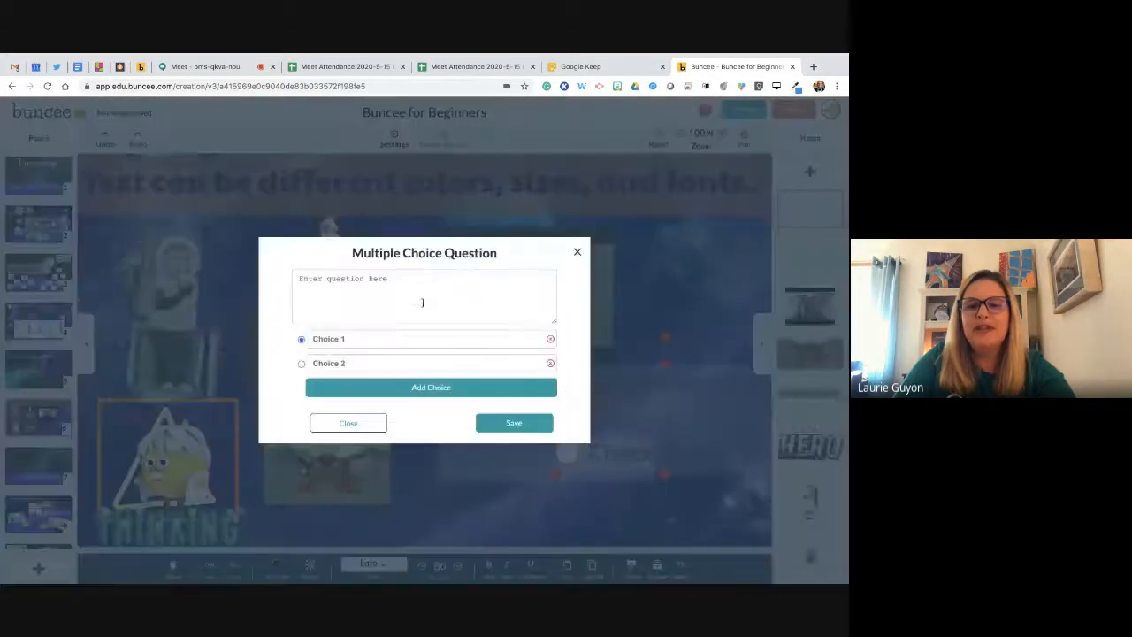
left_click(349, 422)
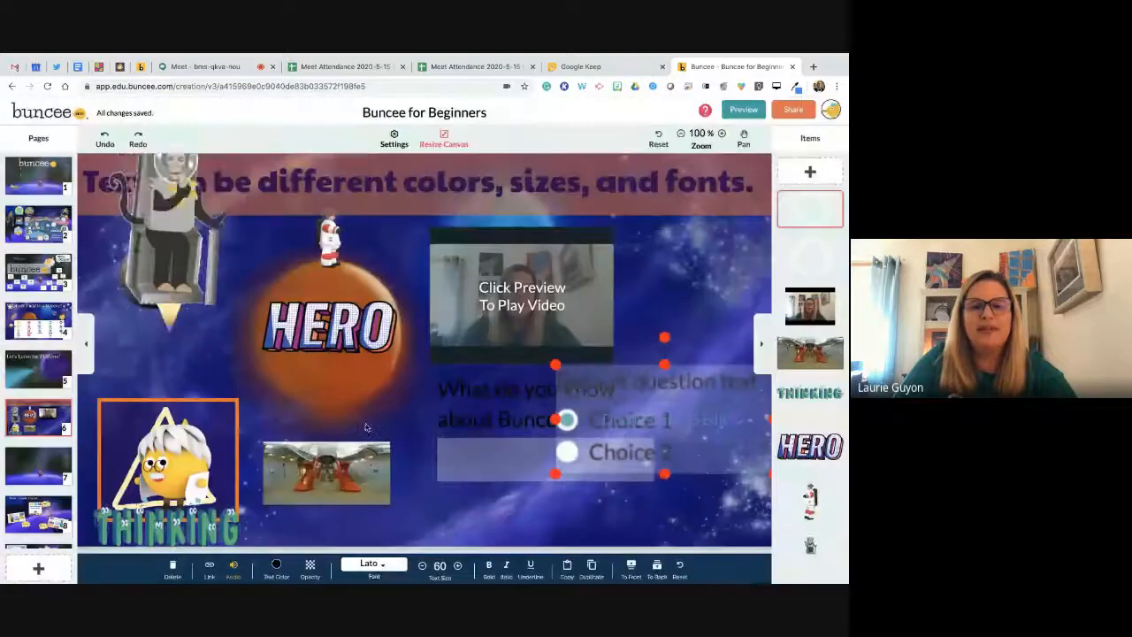
left_click_drag(682, 410, 679, 412)
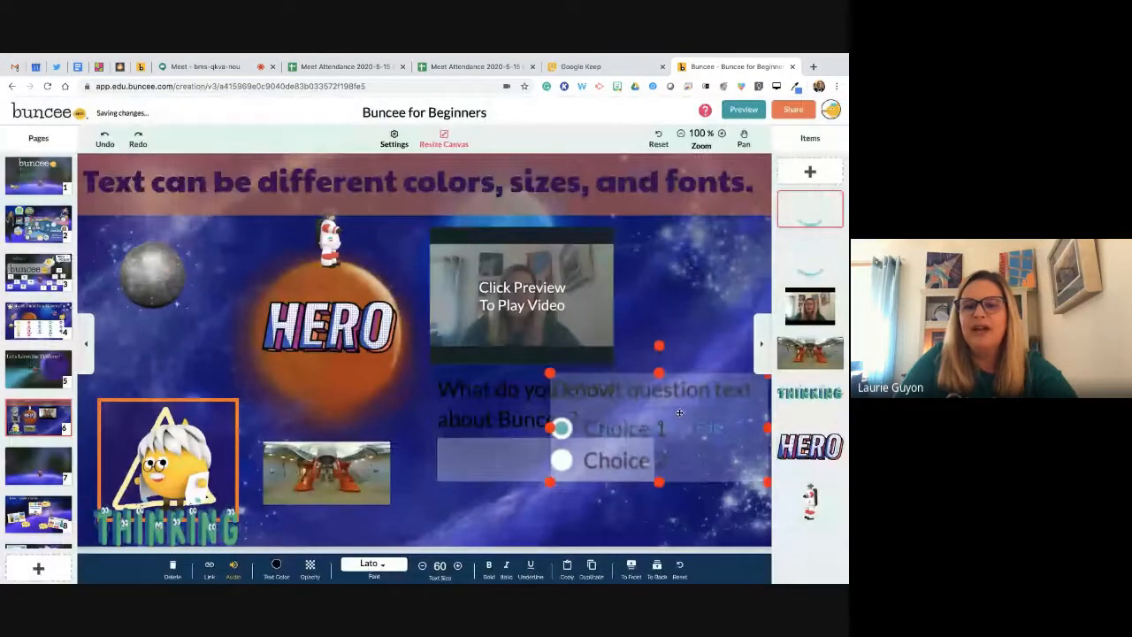
key("Delete")
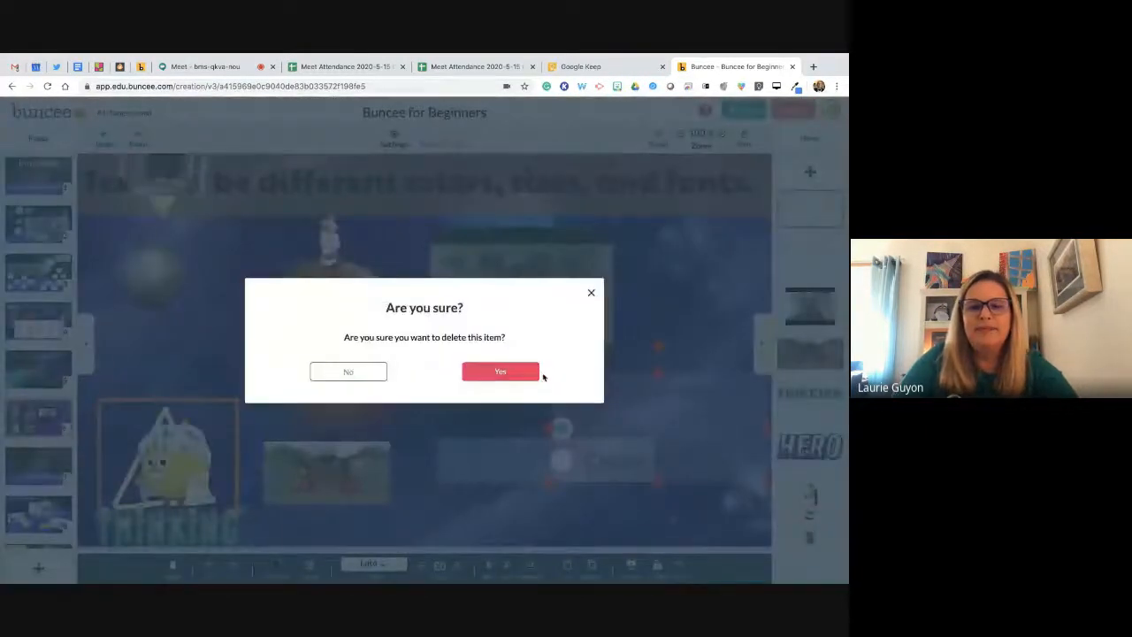
left_click(536, 375)
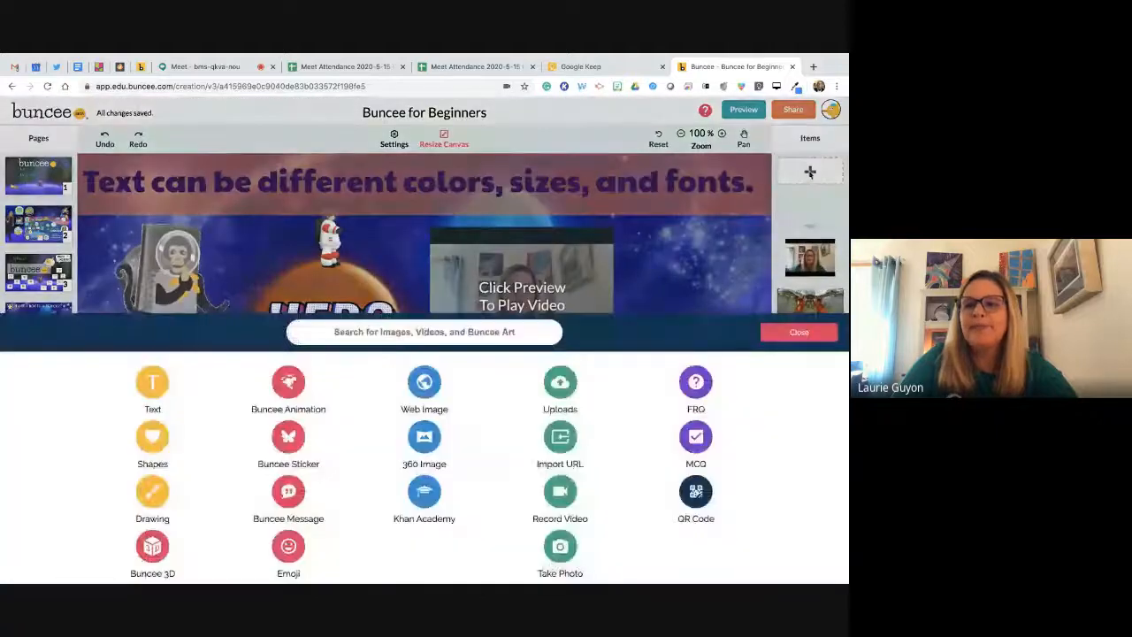